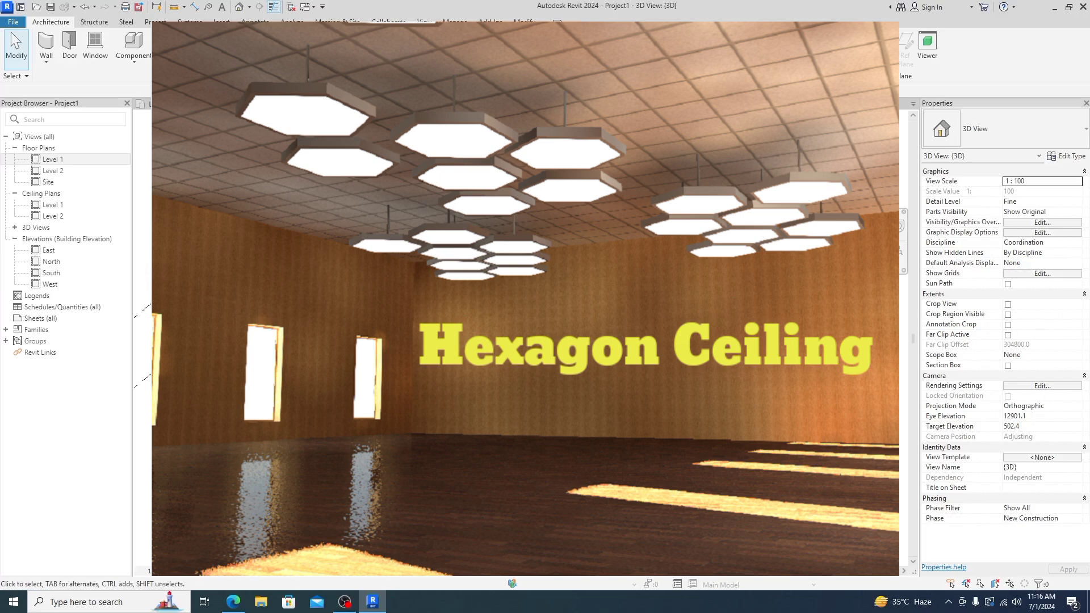
# - Switch between the Level 1 ceiling plan, floor plan and 3D view, orbiting the building from below
pyautogui.doubleClick(62, 207)
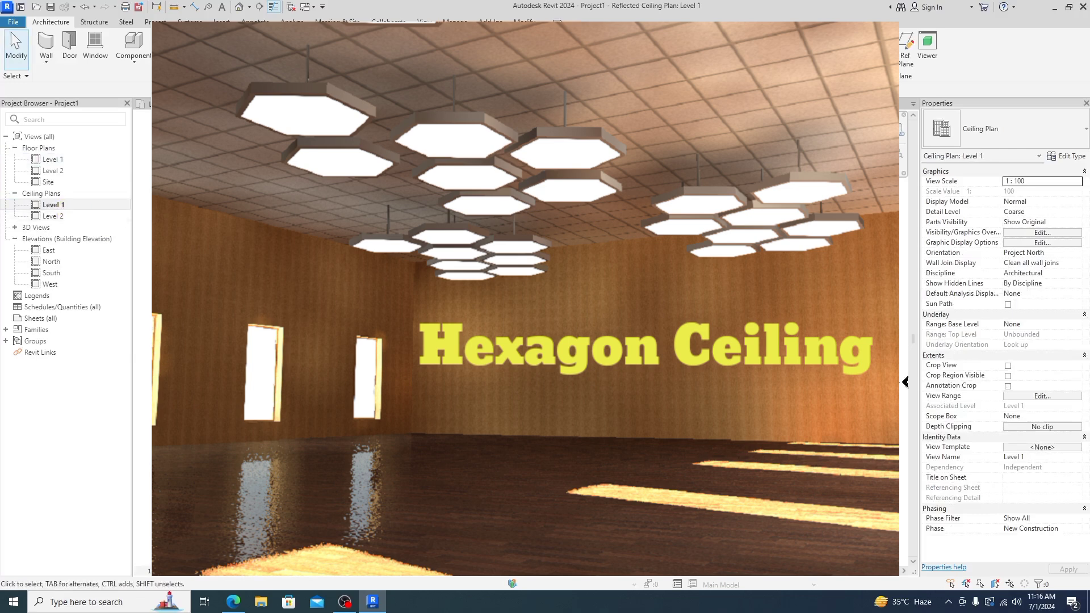
pyautogui.doubleClick(56, 160)
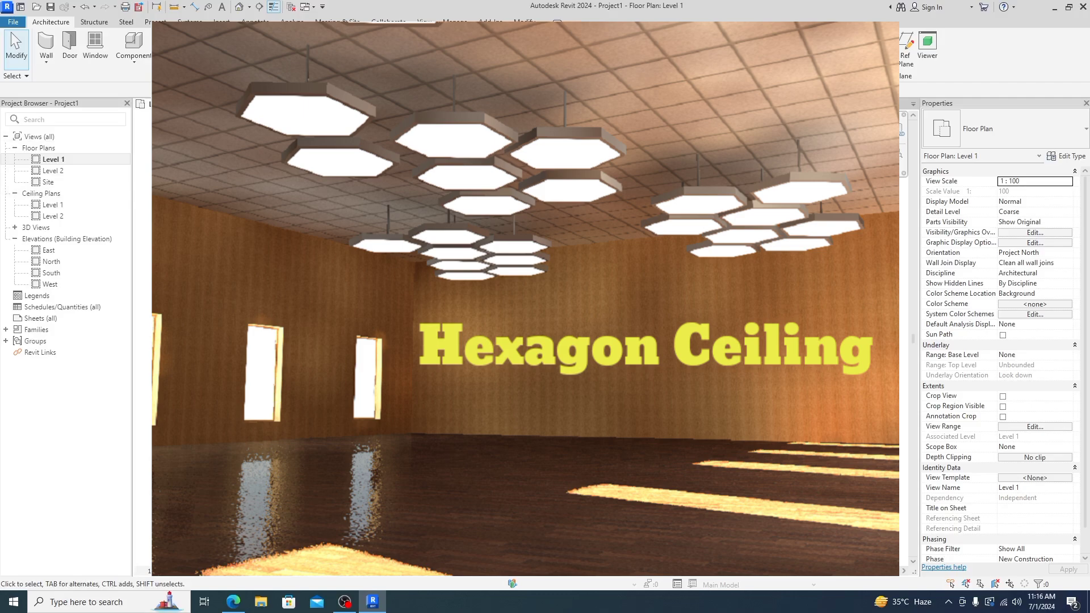
pyautogui.hotkey('ctrl', 'Tab')
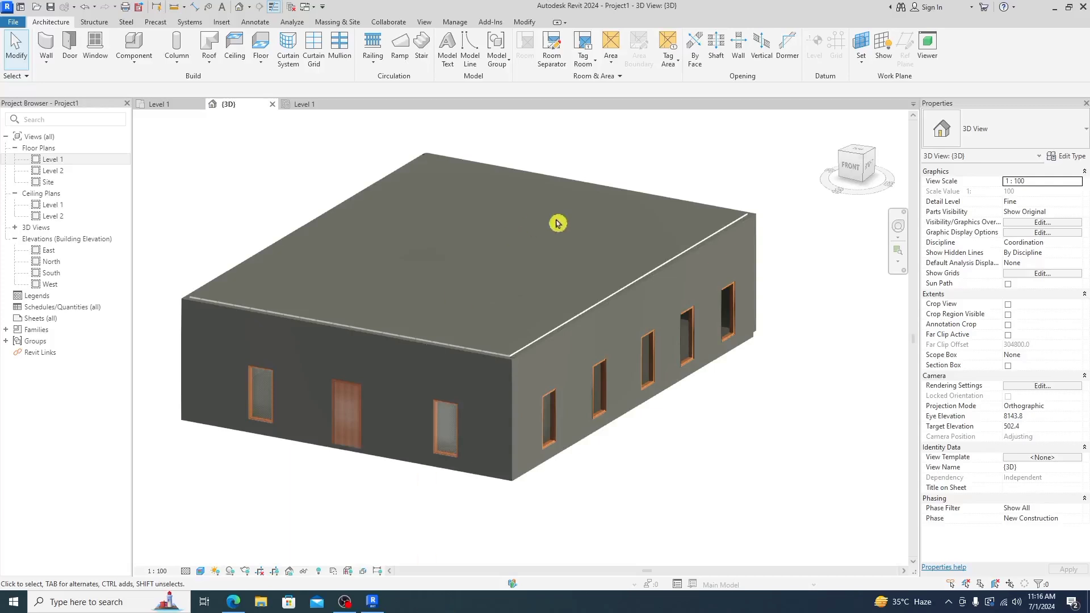
pyautogui.scroll(-2, 608, 319)
pyautogui.scroll(2, 529, 350)
pyautogui.scroll(-1, 537, 364)
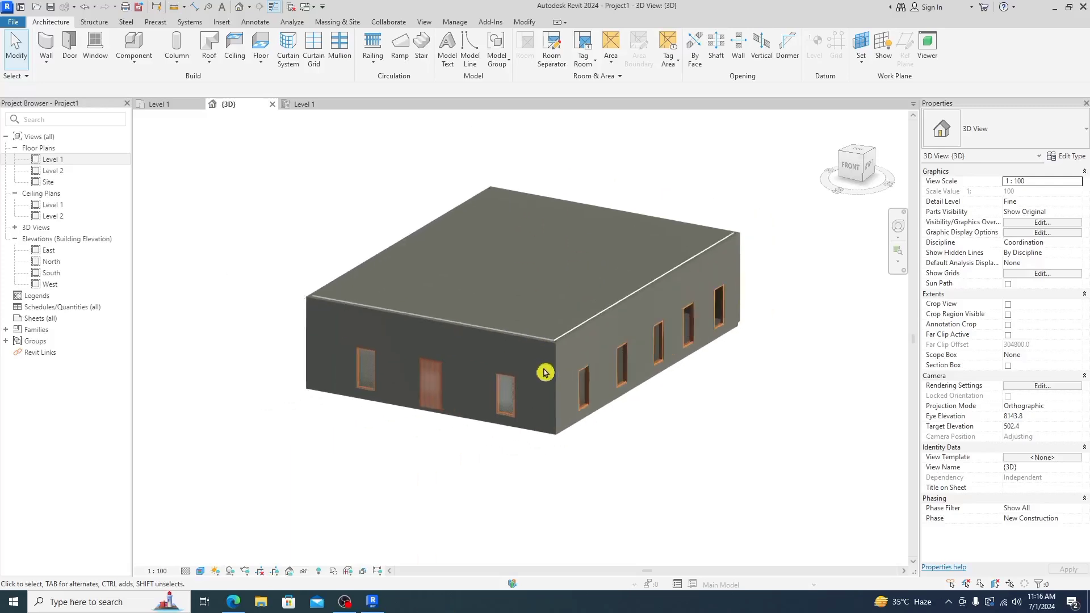
pyautogui.scroll(-1, 542, 372)
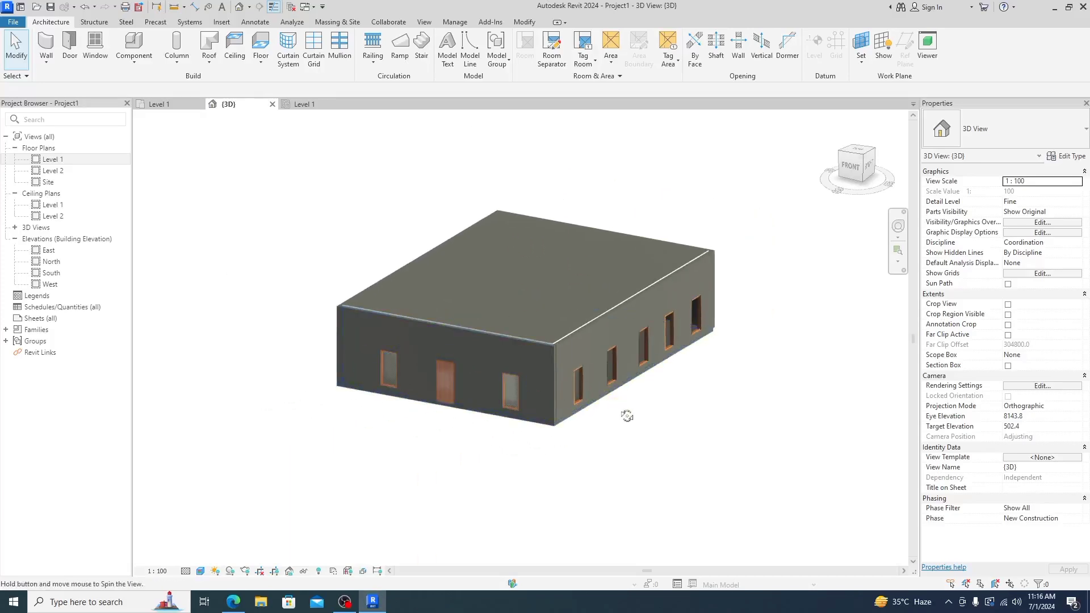
pyautogui.moveTo(625, 414)
pyautogui.keyDown('shift'); pyautogui.mouseDown(button='middle')
pyautogui.moveTo(591, 276)
pyautogui.moveTo(640, 394)
pyautogui.moveTo(796, 352)
pyautogui.moveTo(681, 455)
pyautogui.moveTo(621, 481)
pyautogui.moveTo(628, 504)
pyautogui.moveTo(616, 458)
pyautogui.mouseUp(button='middle'); pyautogui.keyUp('shift')
# - Orbit to the long facade, then open the Level 1 reflected ceiling plan and the File menu
pyautogui.doubleClick(63, 207)
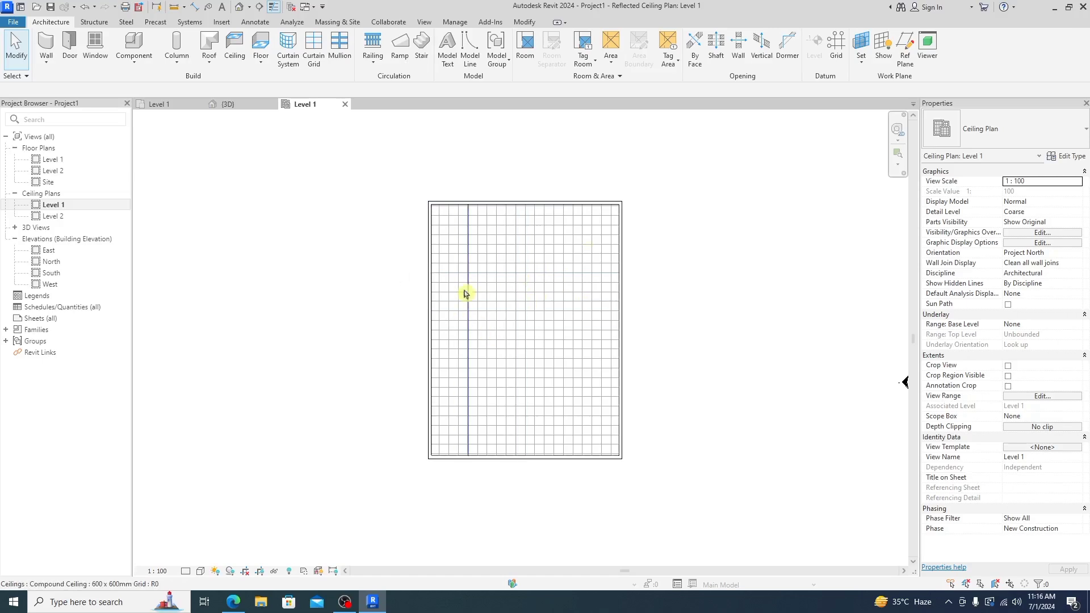
pyautogui.doubleClick(60, 161)
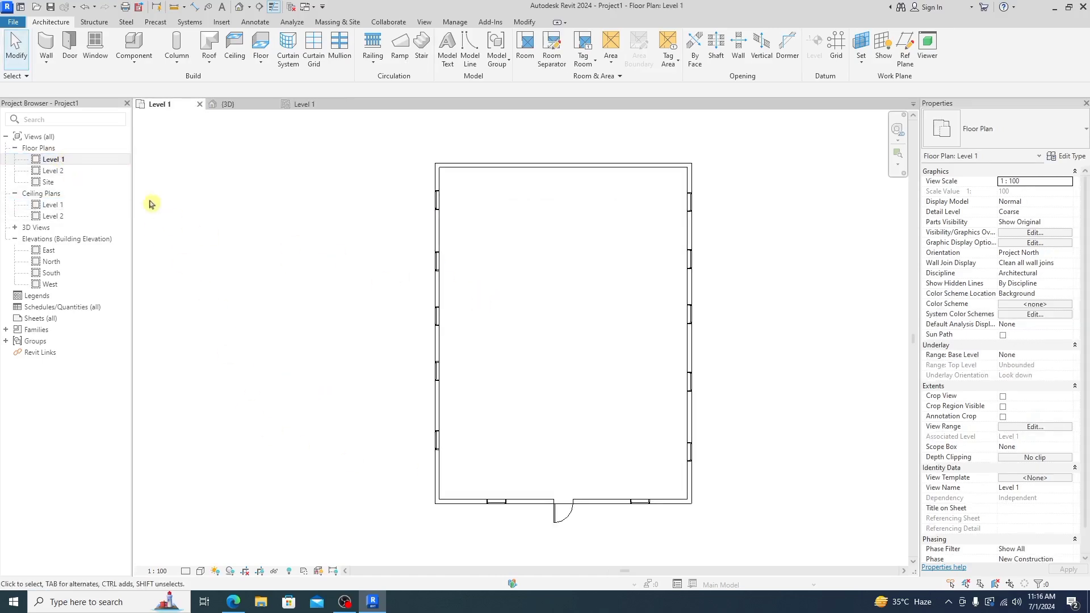
pyautogui.click(228, 104)
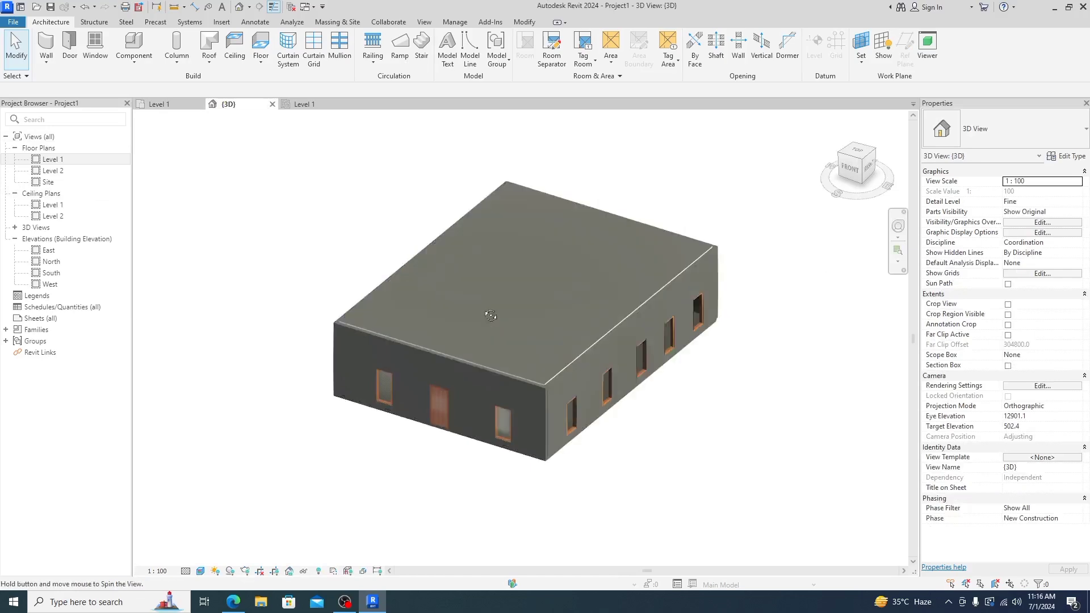
pyautogui.moveTo(491, 316)
pyautogui.keyDown('shift'); pyautogui.mouseDown(button='middle')
pyautogui.moveTo(494, 236)
pyautogui.moveTo(309, 249)
pyautogui.moveTo(698, 278)
pyautogui.moveTo(750, 248)
pyautogui.moveTo(512, 291)
pyautogui.moveTo(531, 314)
pyautogui.moveTo(587, 328)
pyautogui.moveTo(305, 346)
pyautogui.moveTo(484, 392)
pyautogui.moveTo(616, 460)
pyautogui.moveTo(588, 353)
pyautogui.mouseUp(button='middle'); pyautogui.keyUp('shift')
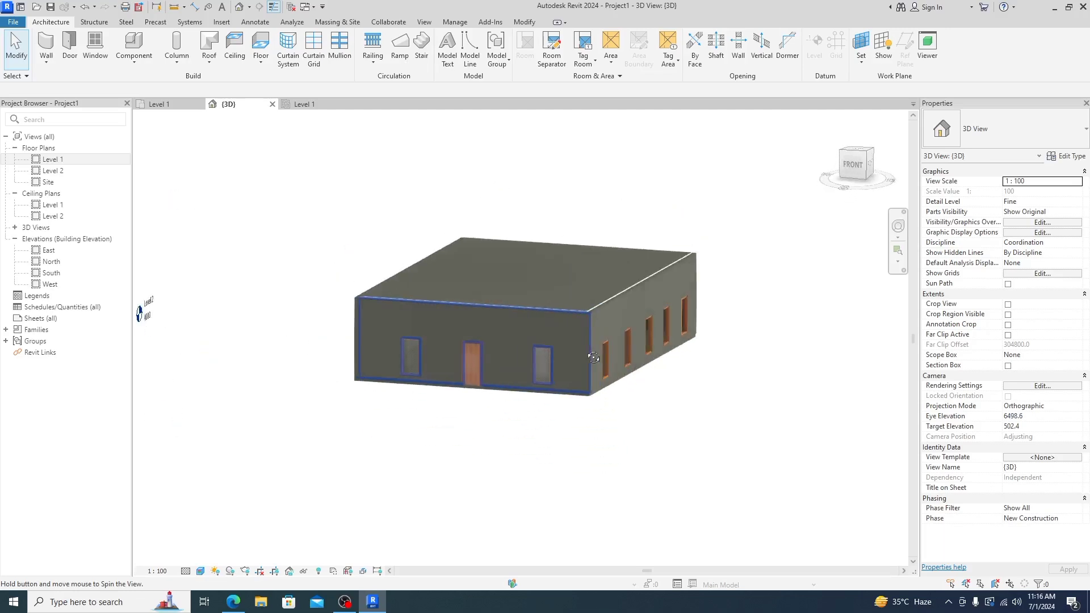
pyautogui.doubleClick(63, 206)
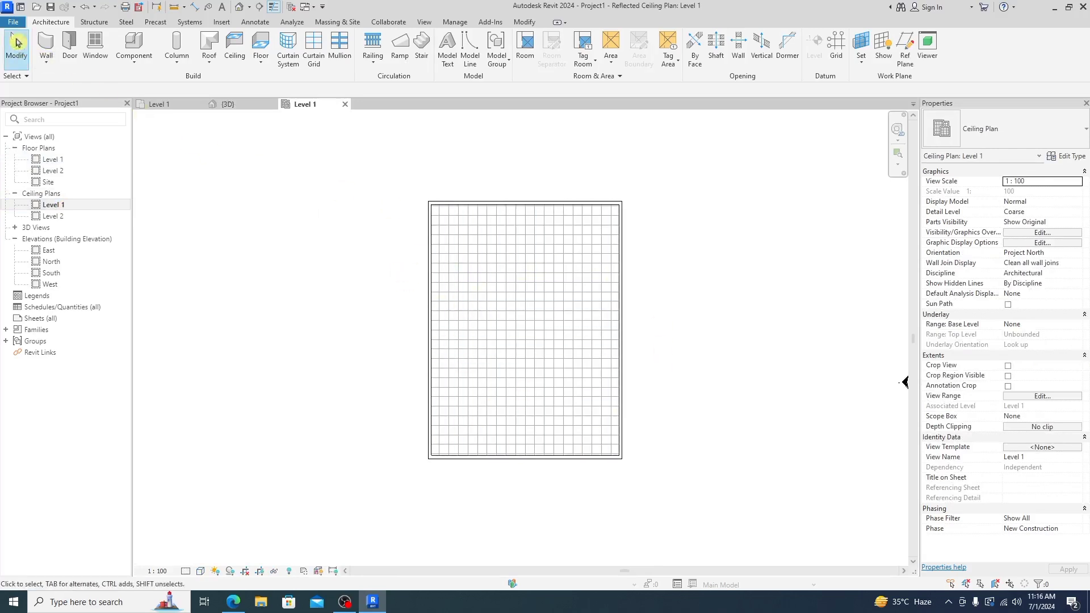
pyautogui.click(17, 26)
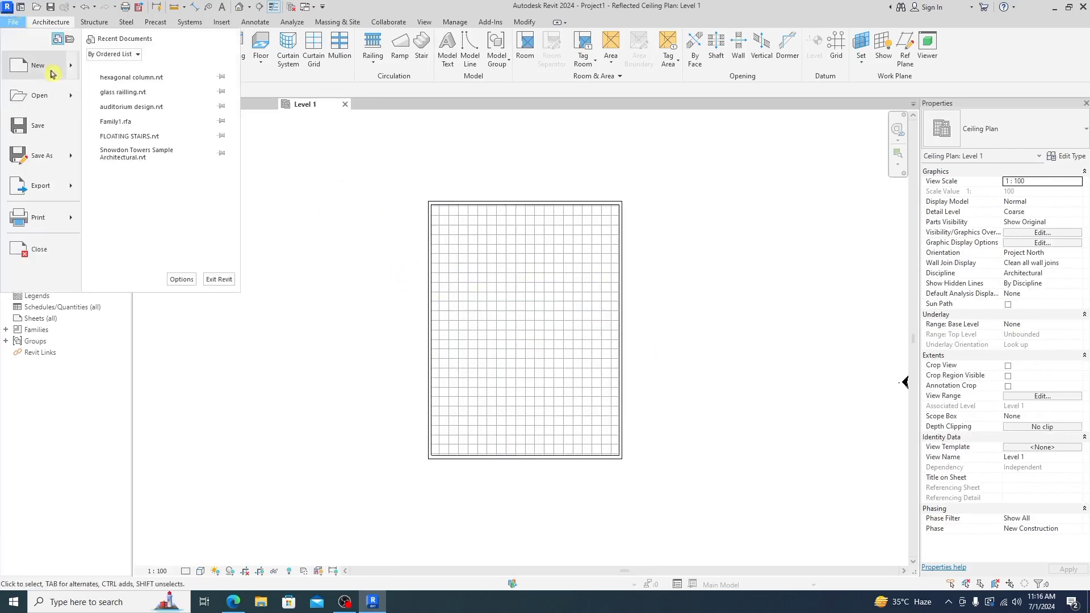
pyautogui.moveTo(37, 65)
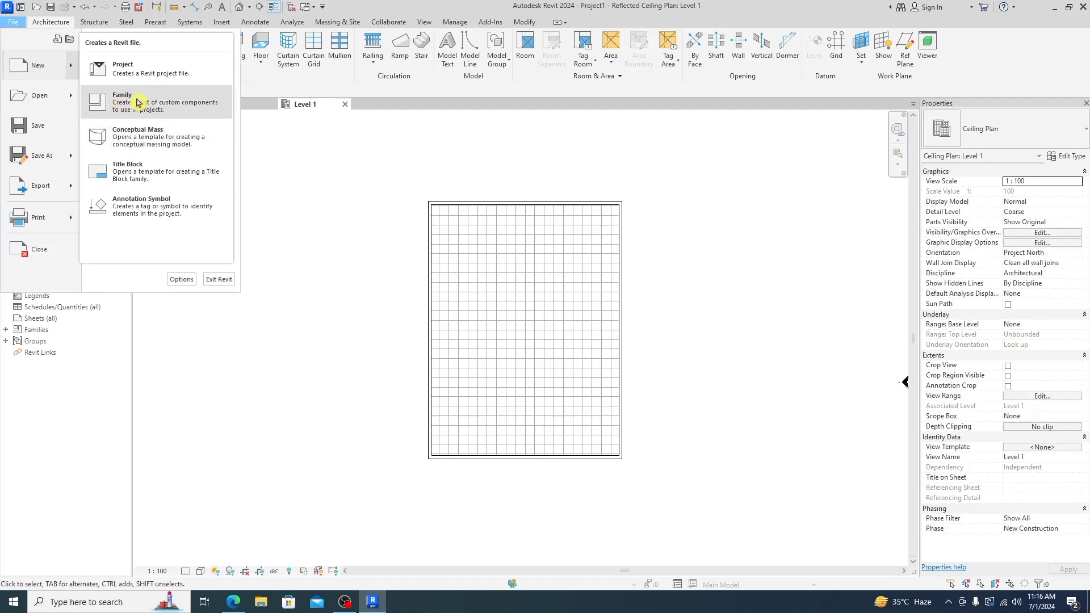
# - Start a new family from 'Metric Generic Model ceiling based.rft' in the English templates folder
pyautogui.click(145, 103)
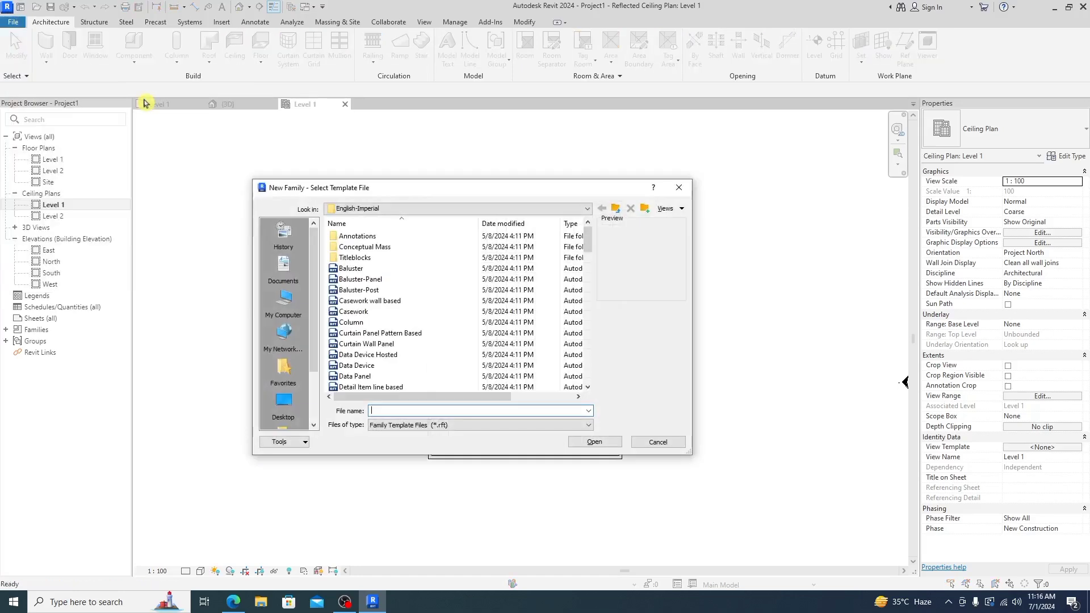
pyautogui.click(618, 212)
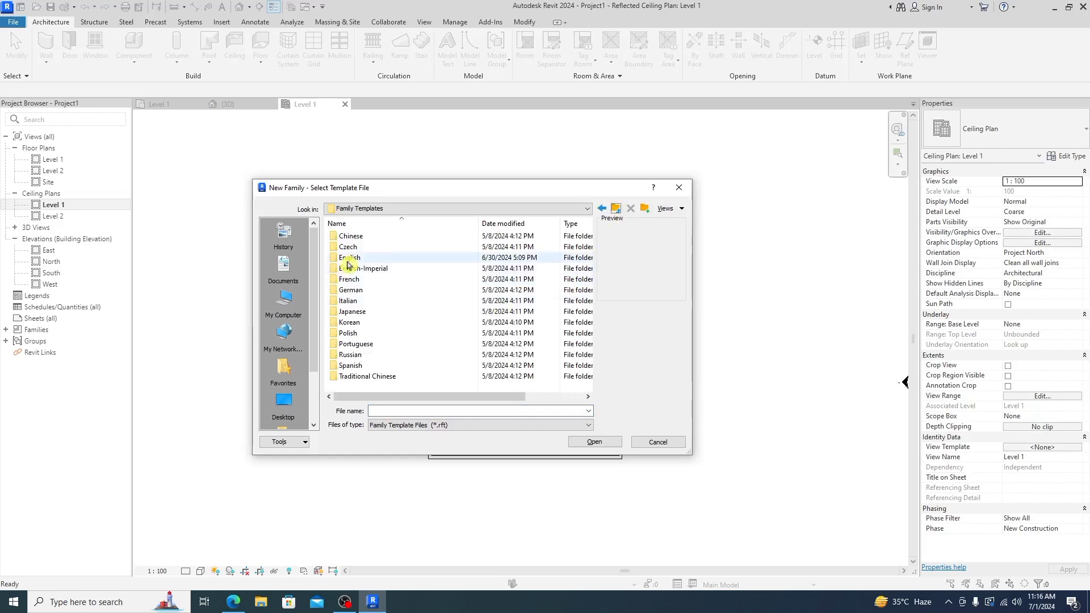
pyautogui.doubleClick(348, 260)
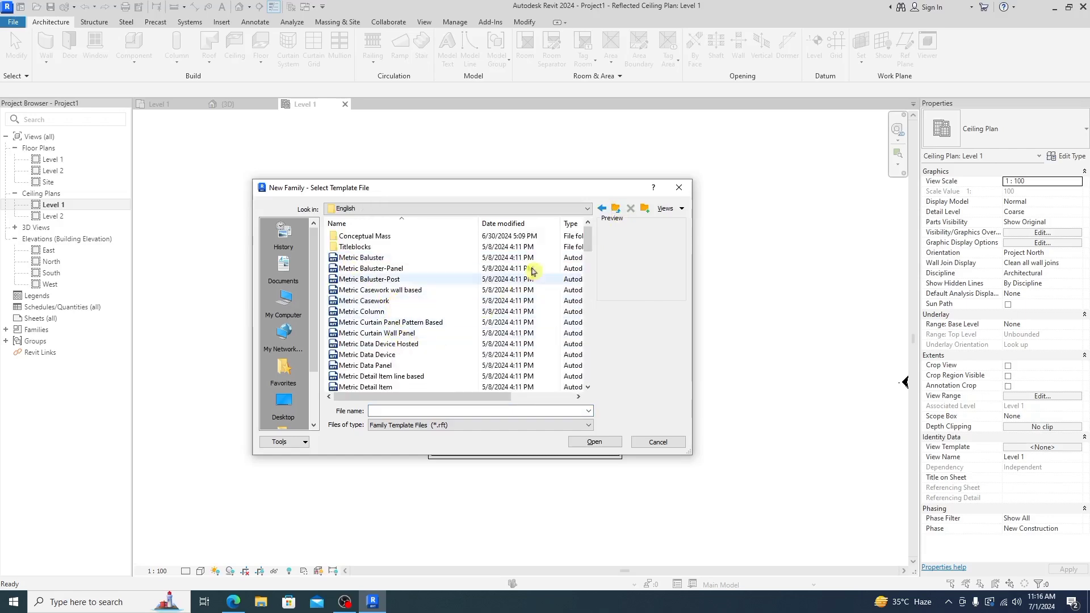
pyautogui.moveTo(587, 242); pyautogui.dragTo(595, 293)
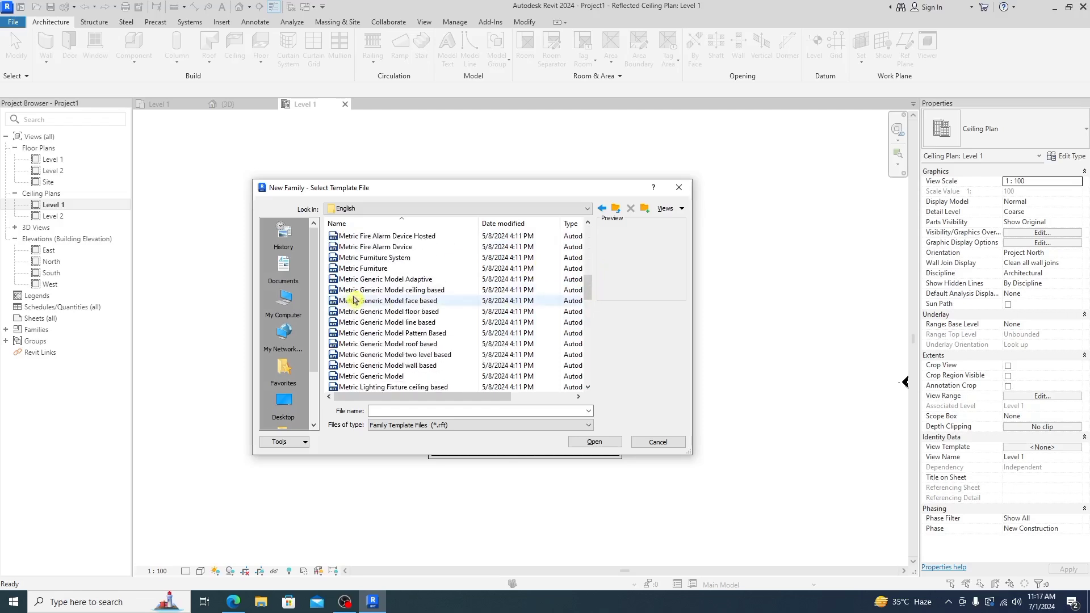
pyautogui.click(386, 291)
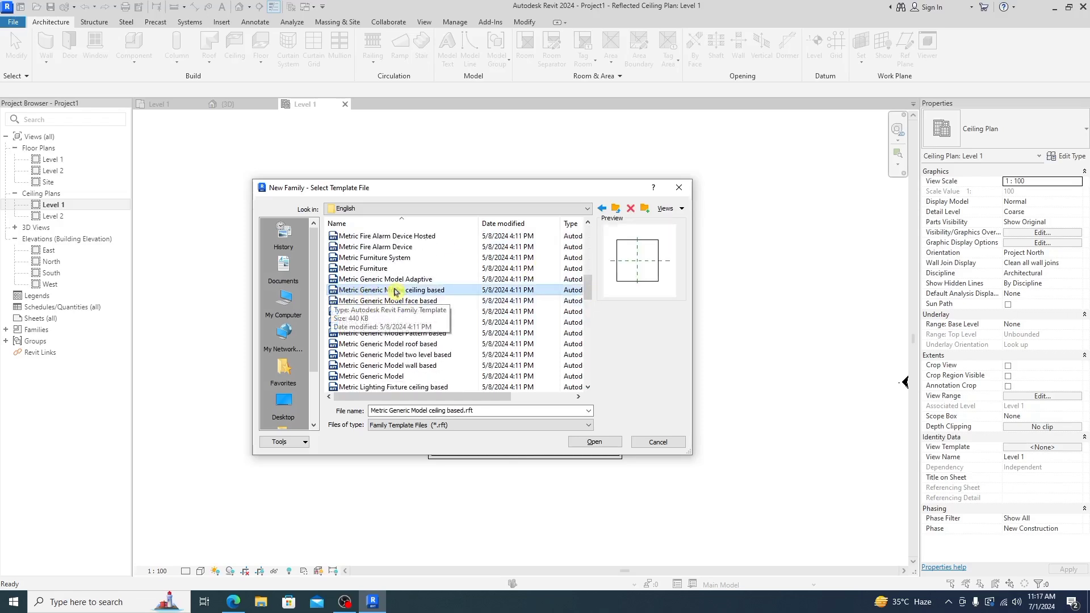
pyautogui.click(607, 446)
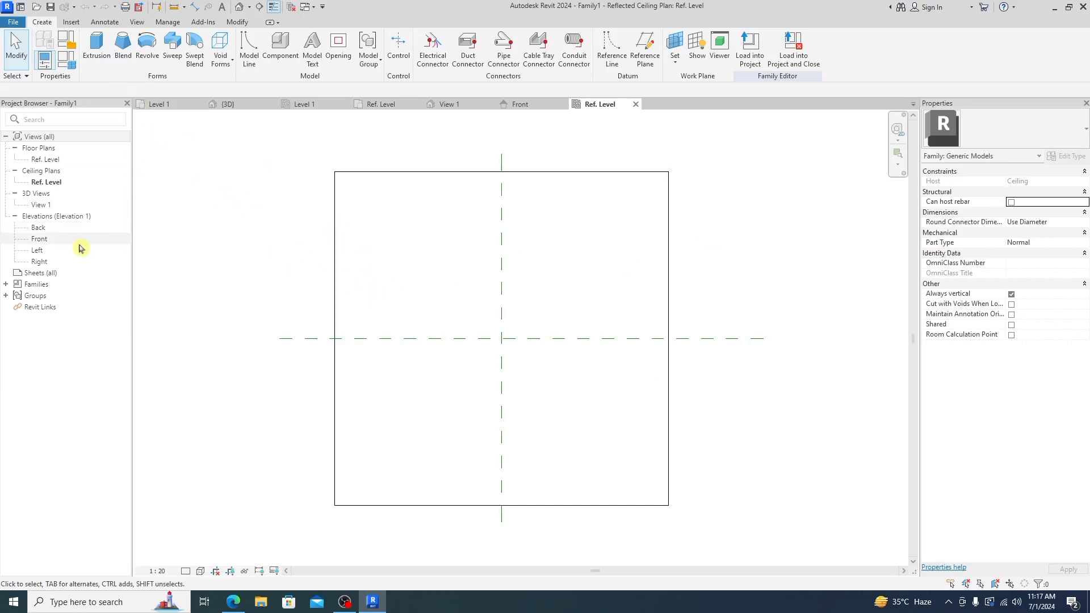
# - Draw a horizontal reference plane across the Front elevation
pyautogui.click(46, 241)
pyautogui.doubleClick(45, 241)
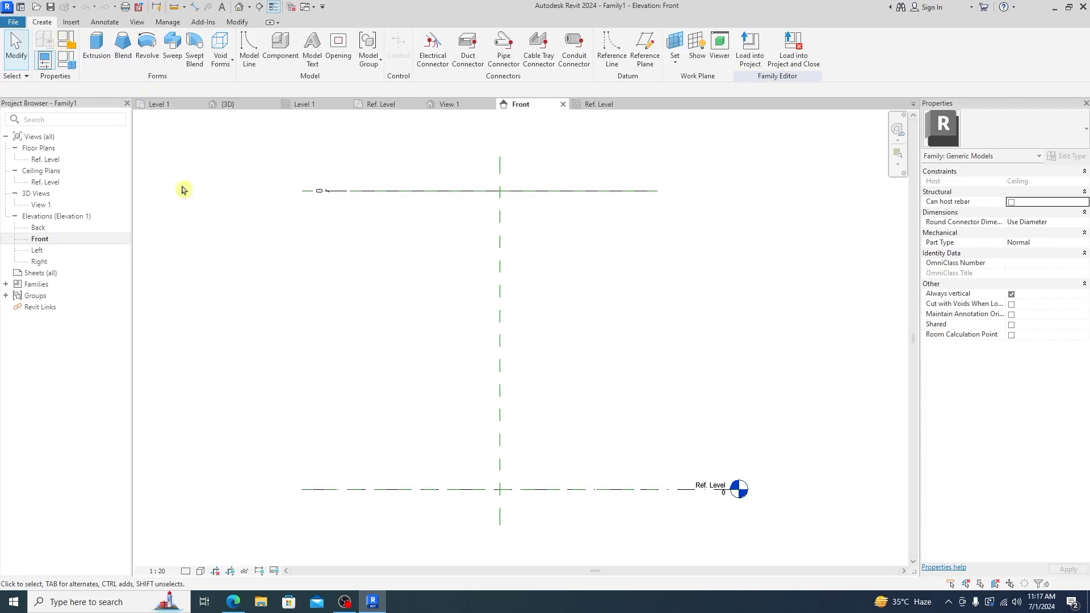
pyautogui.click(645, 49)
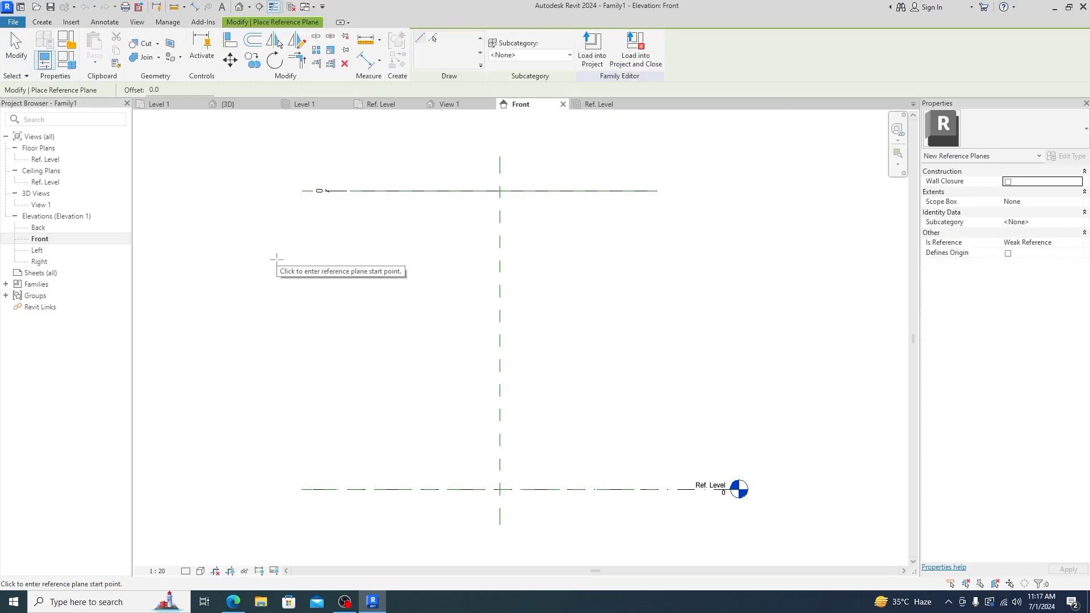
pyautogui.click(248, 259)
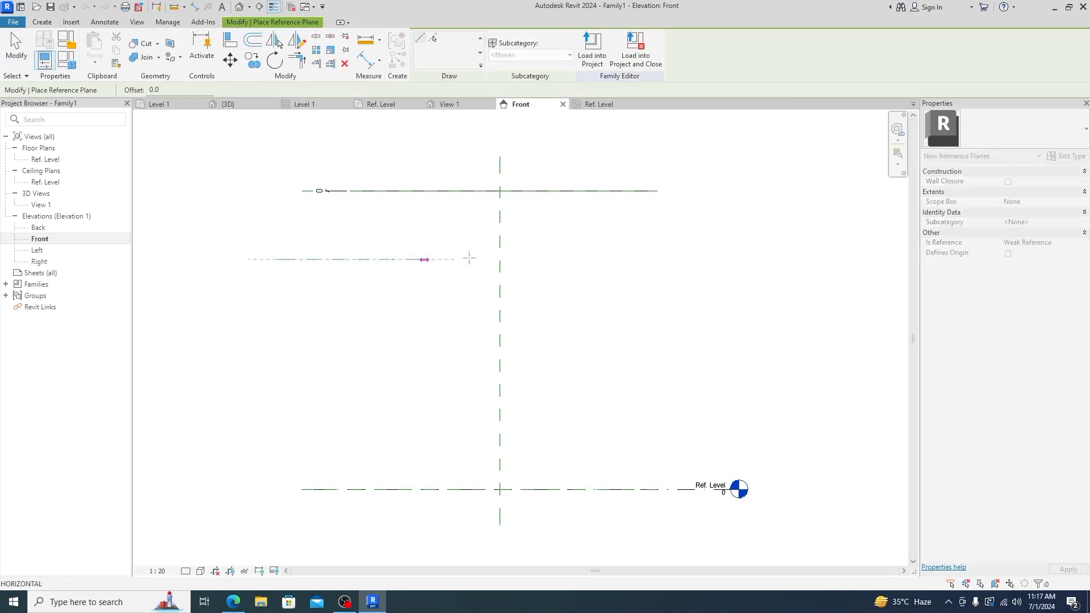
pyautogui.click(742, 260)
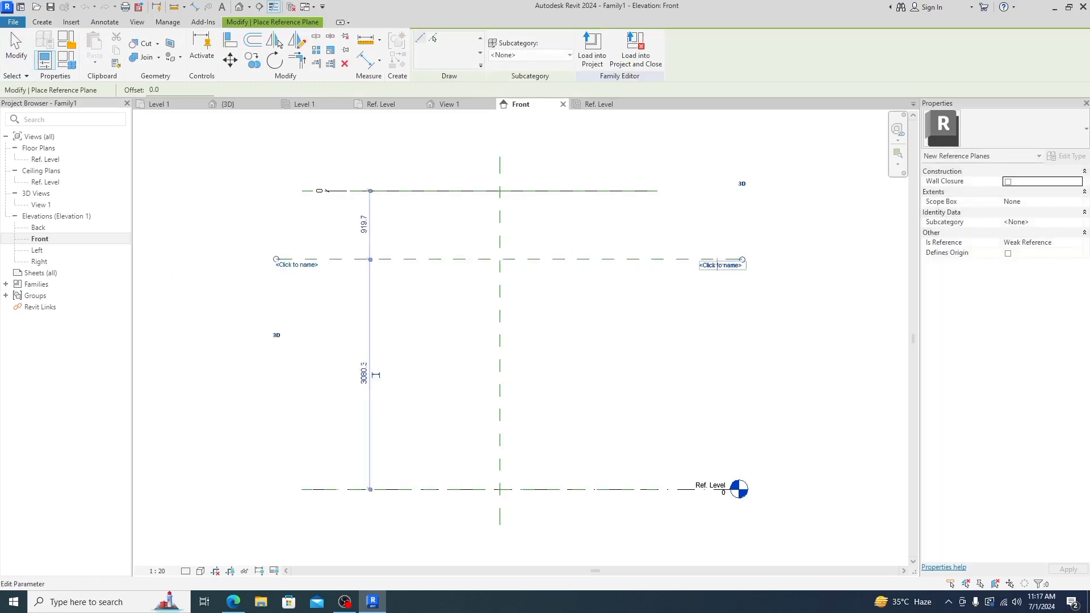
# - Name the reference plane 'host' and place it 600 below the top plane
pyautogui.click(719, 266)
pyautogui.write('j')
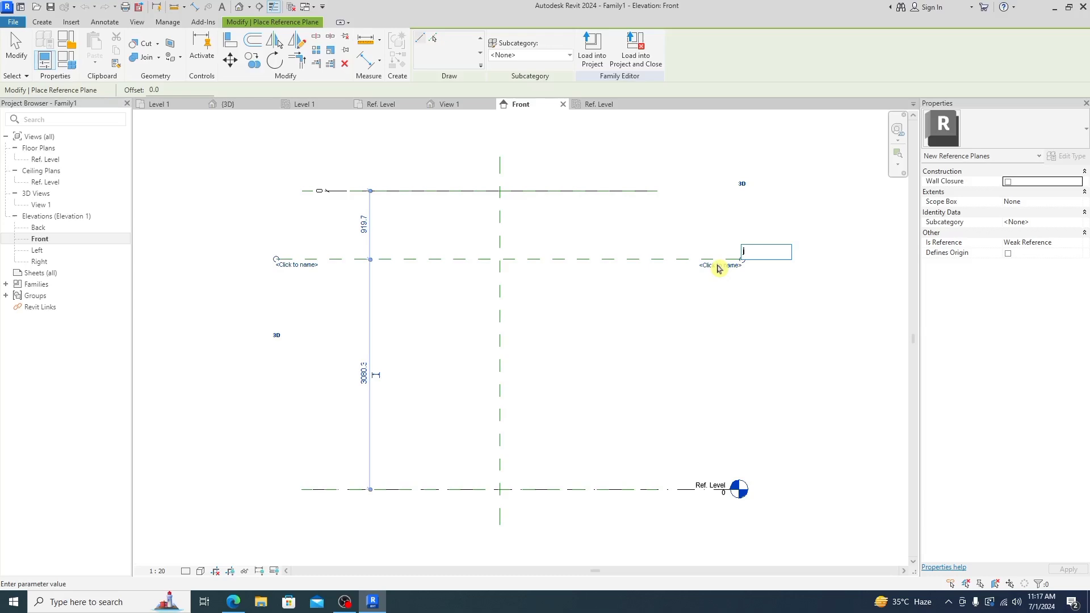
pyautogui.press('BackSpace')
pyautogui.write('host')
pyautogui.press('Return')
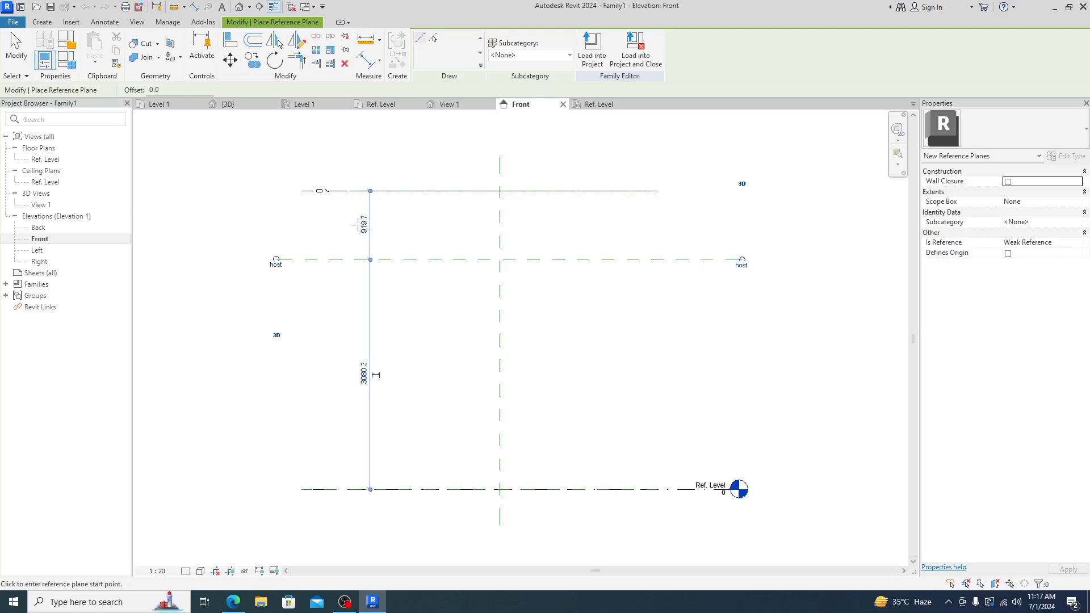
pyautogui.click(358, 225)
pyautogui.write('600')
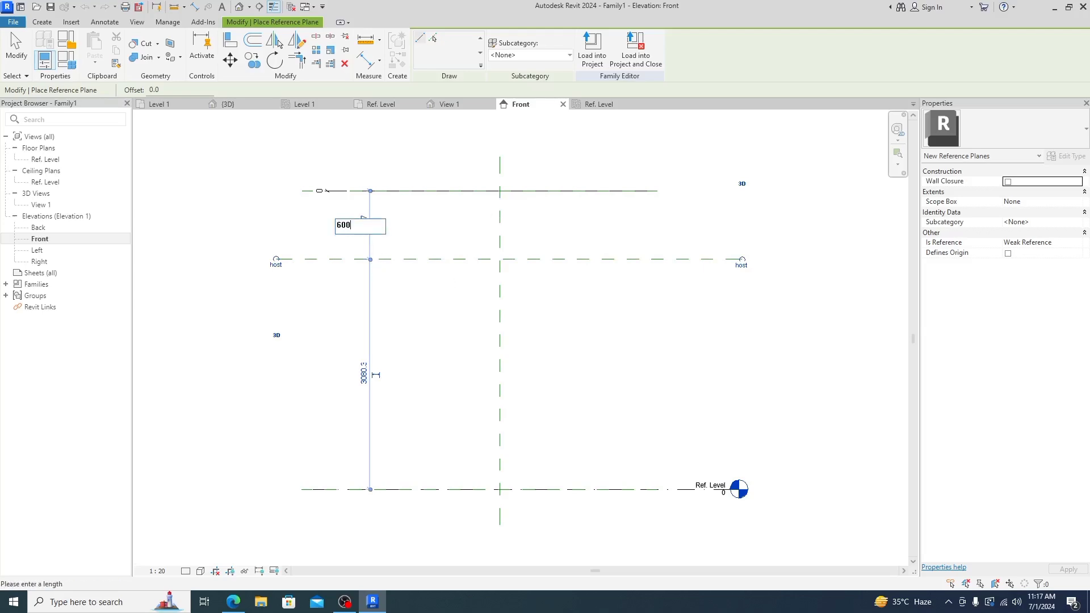
pyautogui.press('Return')
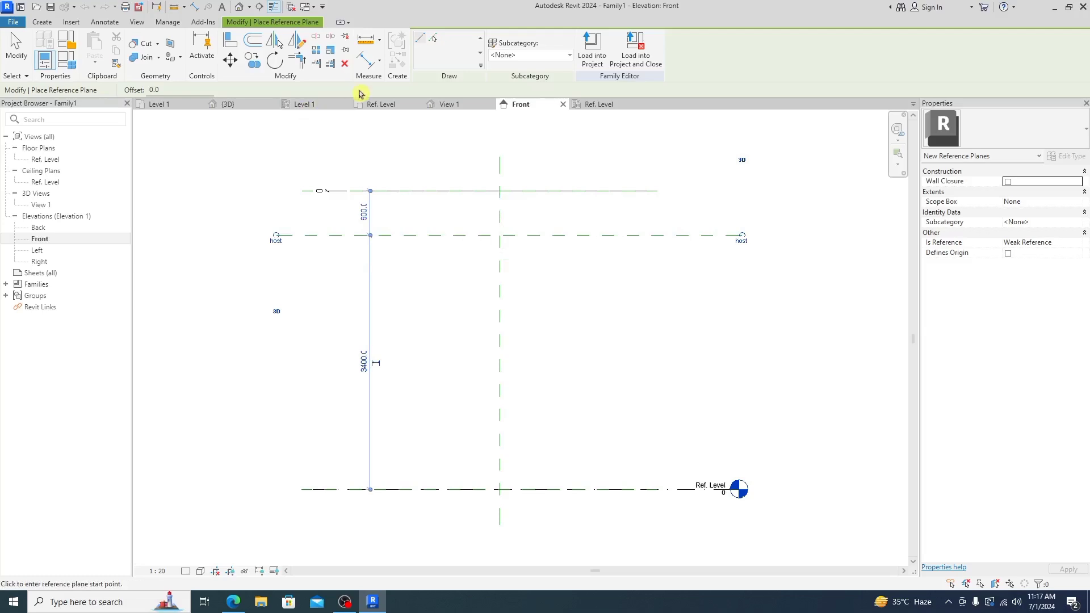
# - Dimension the 600 distance between the top reference plane and the host plane
pyautogui.click(365, 66)
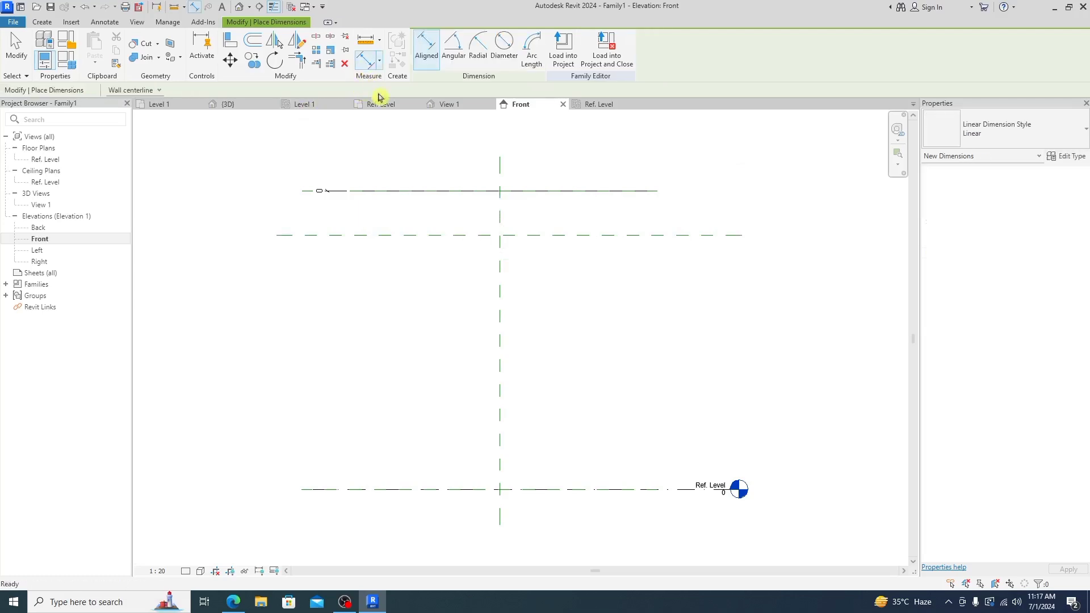
pyautogui.click(522, 192)
pyautogui.click(523, 234)
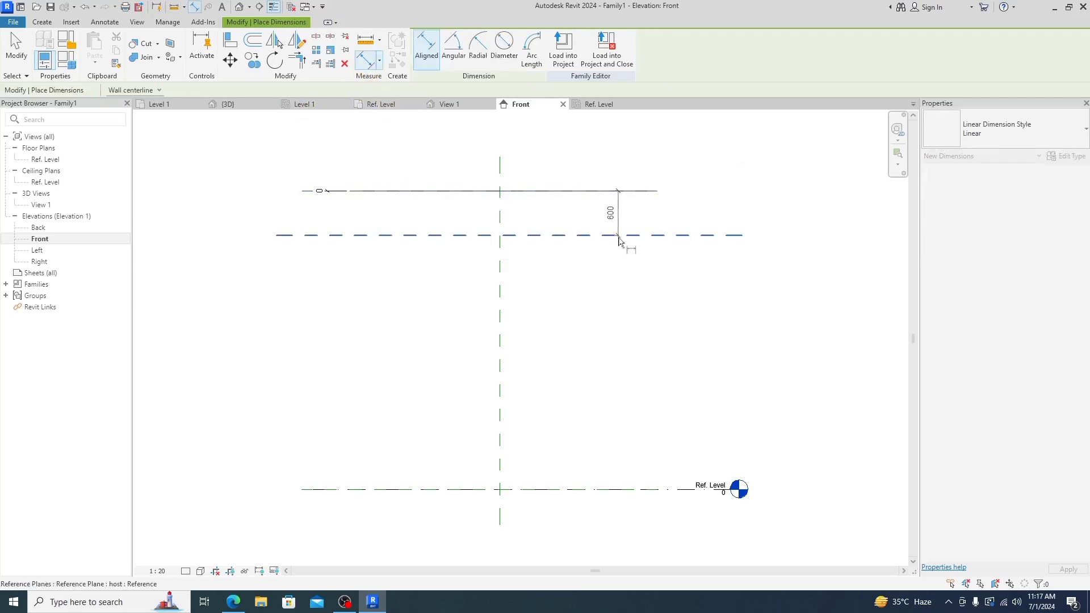
pyautogui.click(634, 258)
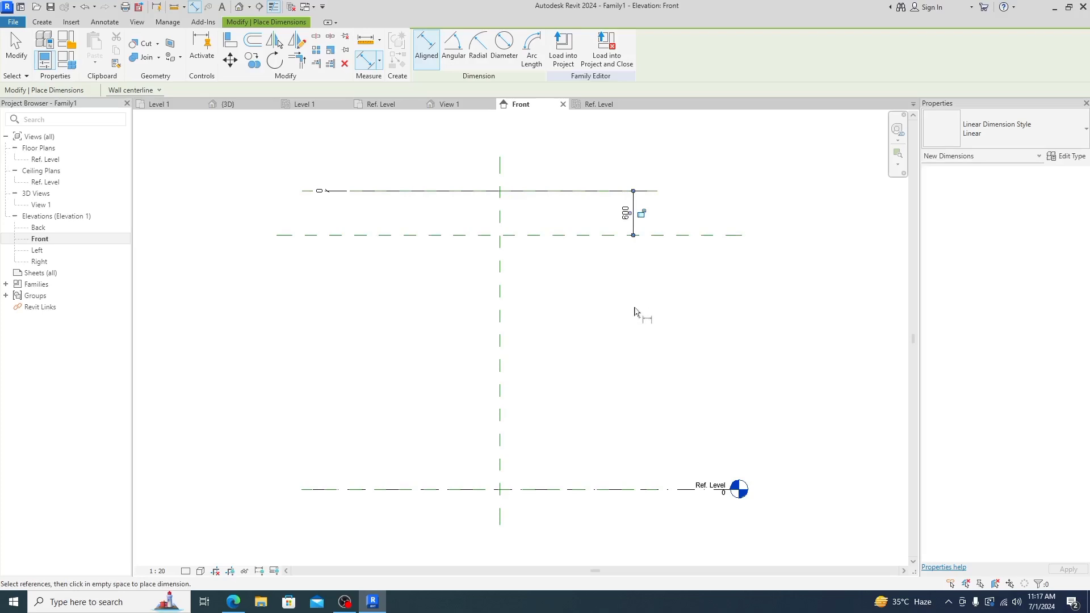
pyautogui.press('Escape')
pyautogui.press('Escape')
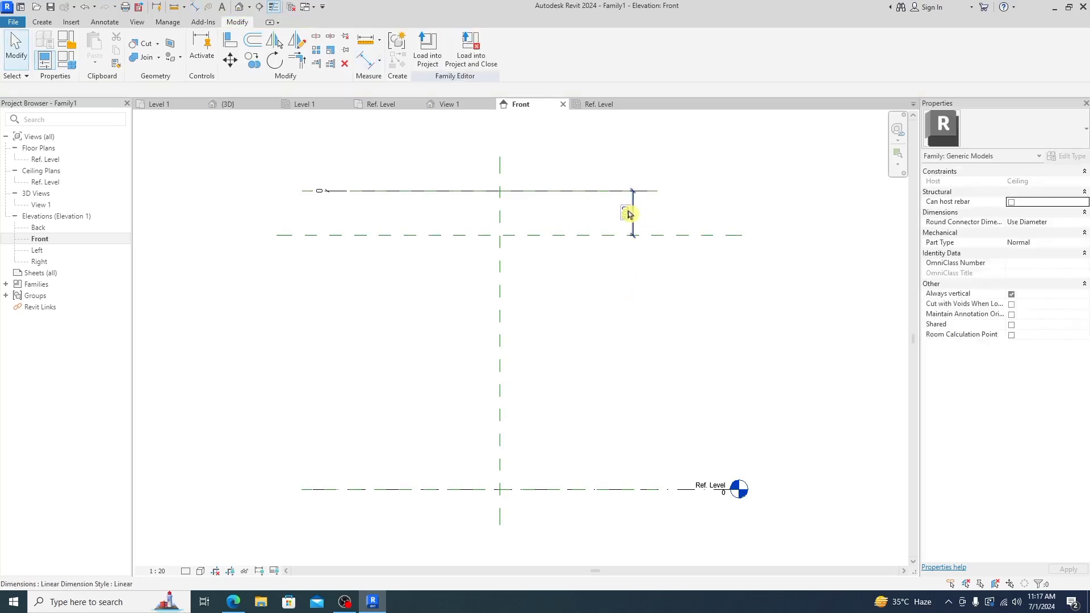
pyautogui.click(632, 214)
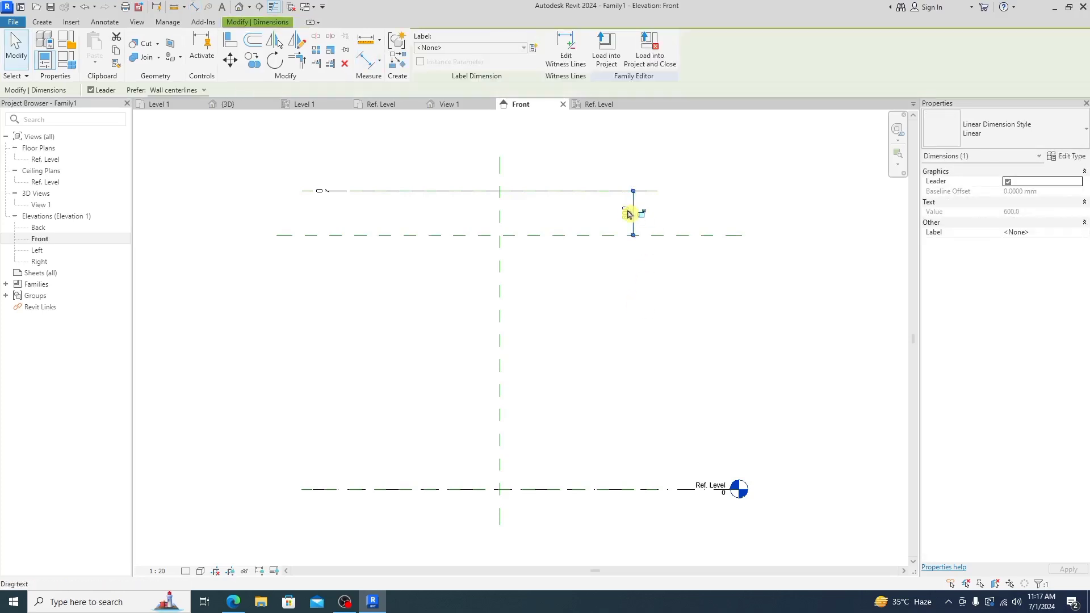
# - Label the 600 dimension with a new instance parameter 'offset', then open the Ref. Level ceiling plan
pyautogui.click(536, 49)
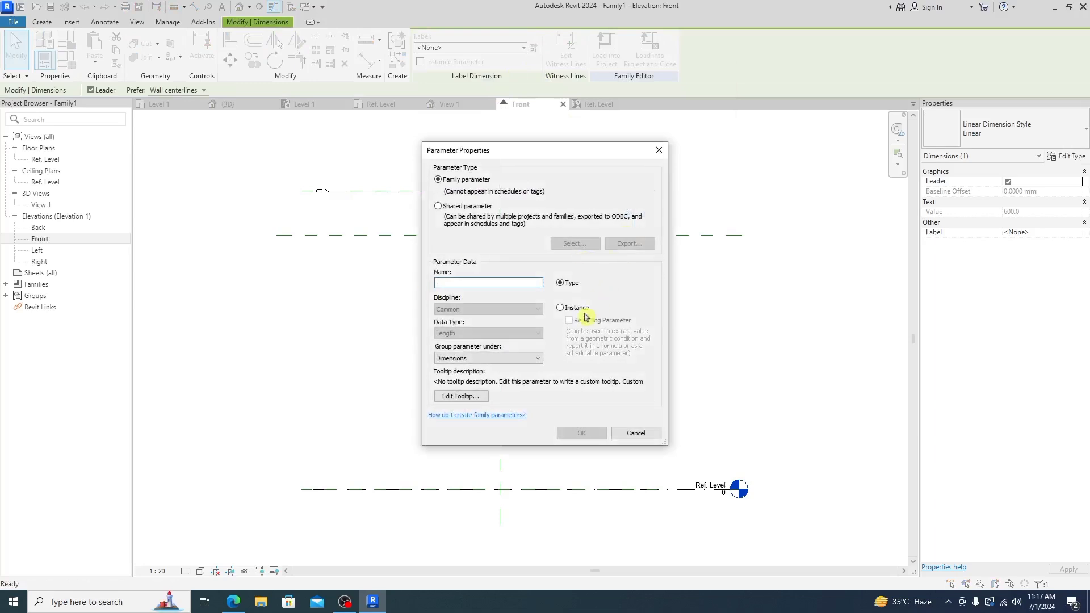
pyautogui.click(561, 308)
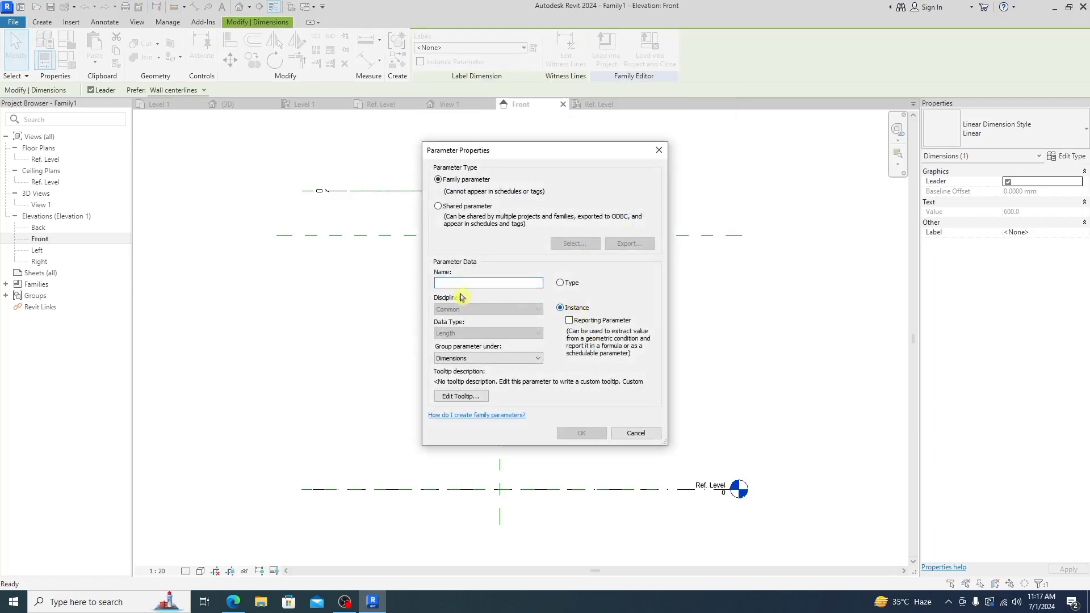
pyautogui.click(461, 283)
pyautogui.write('offset')
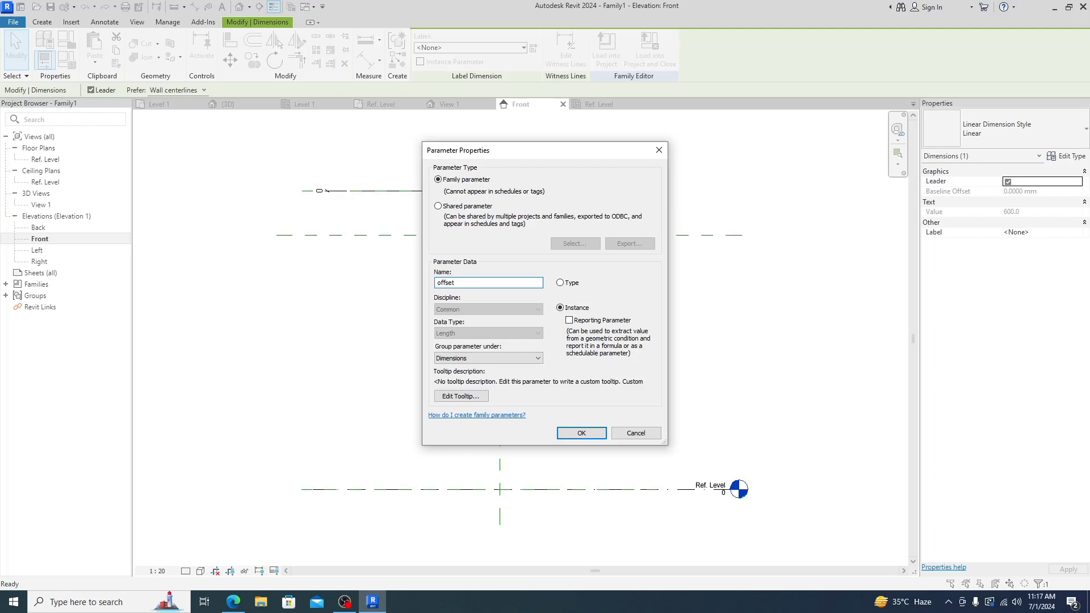
pyautogui.press('Return')
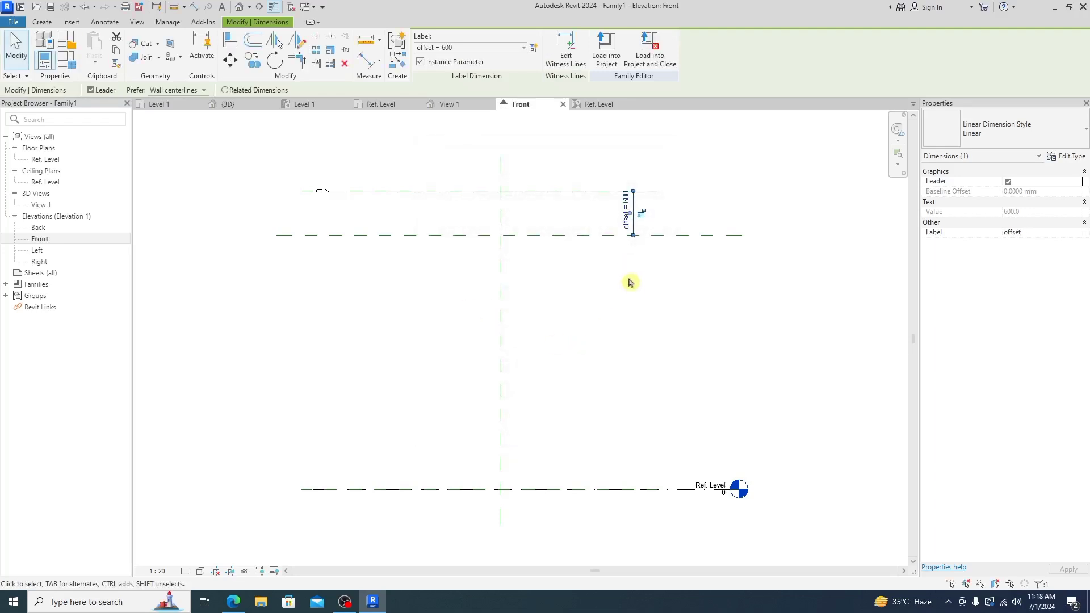
pyautogui.click(607, 374)
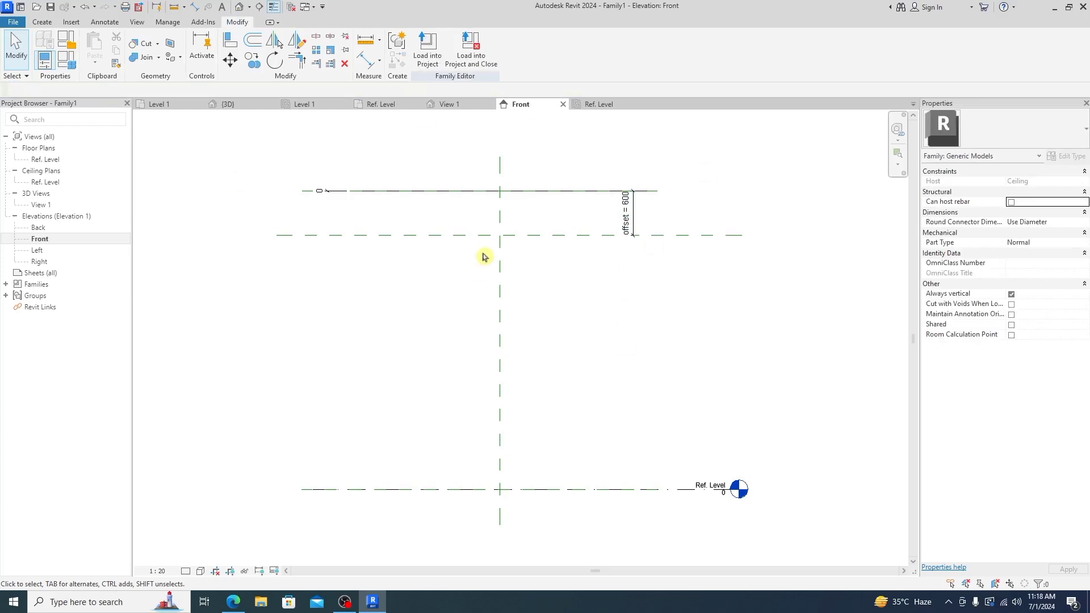
pyautogui.doubleClick(46, 182)
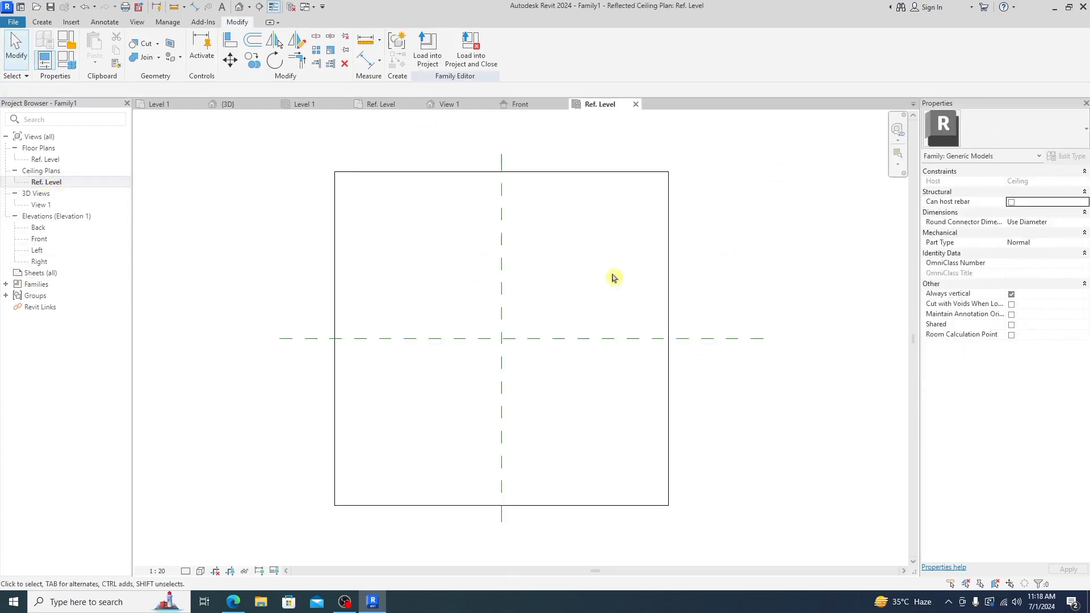
# - Extrude a circumscribed hexagon of radius 560, end depth 8, centred on the planes' crossing
pyautogui.click(41, 22)
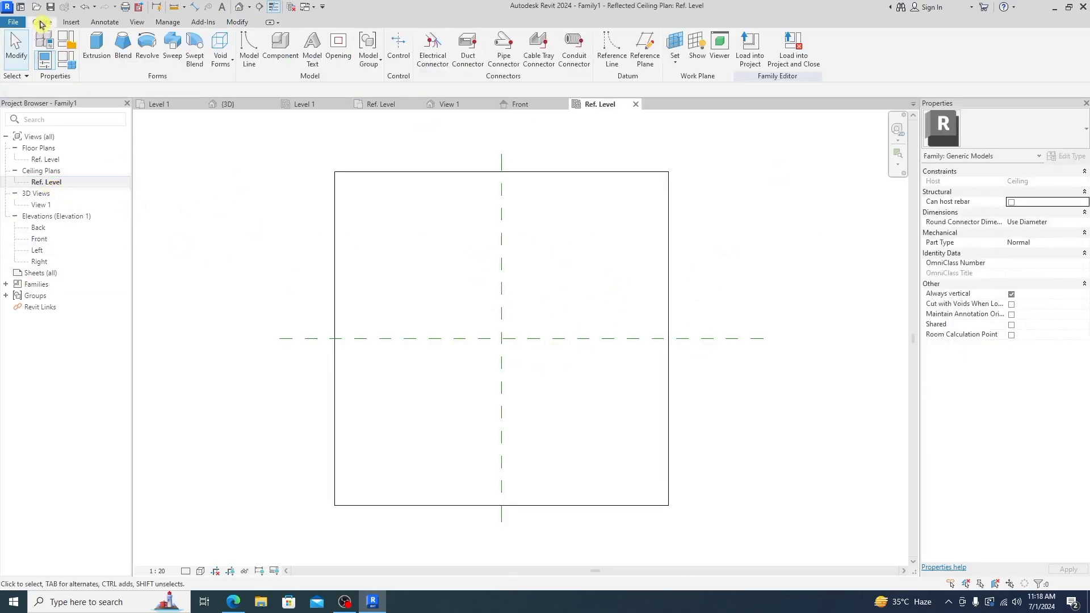
pyautogui.click(97, 45)
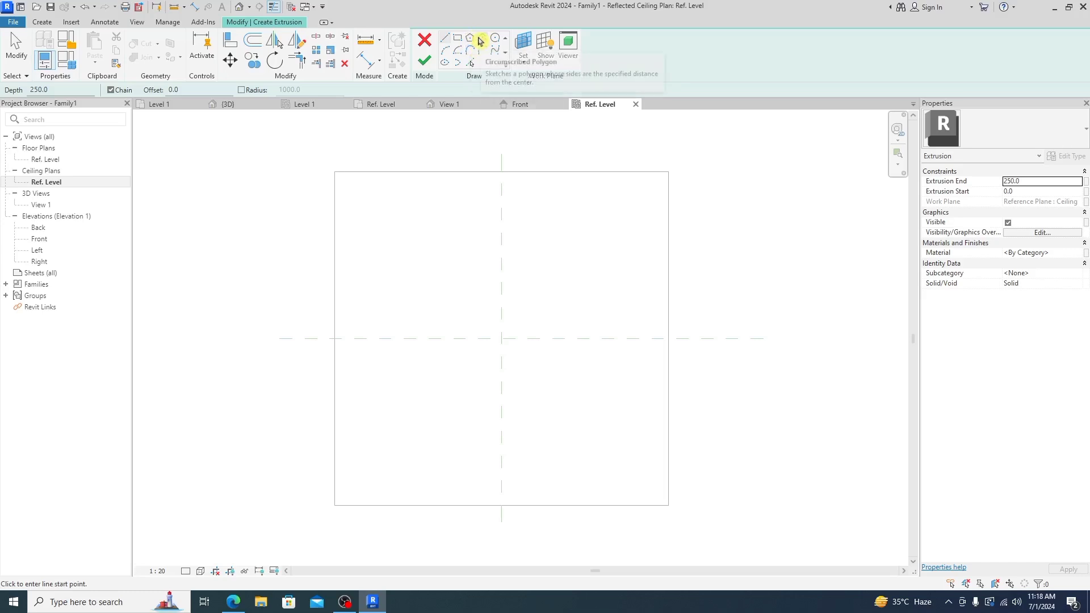
pyautogui.moveTo(481, 39)
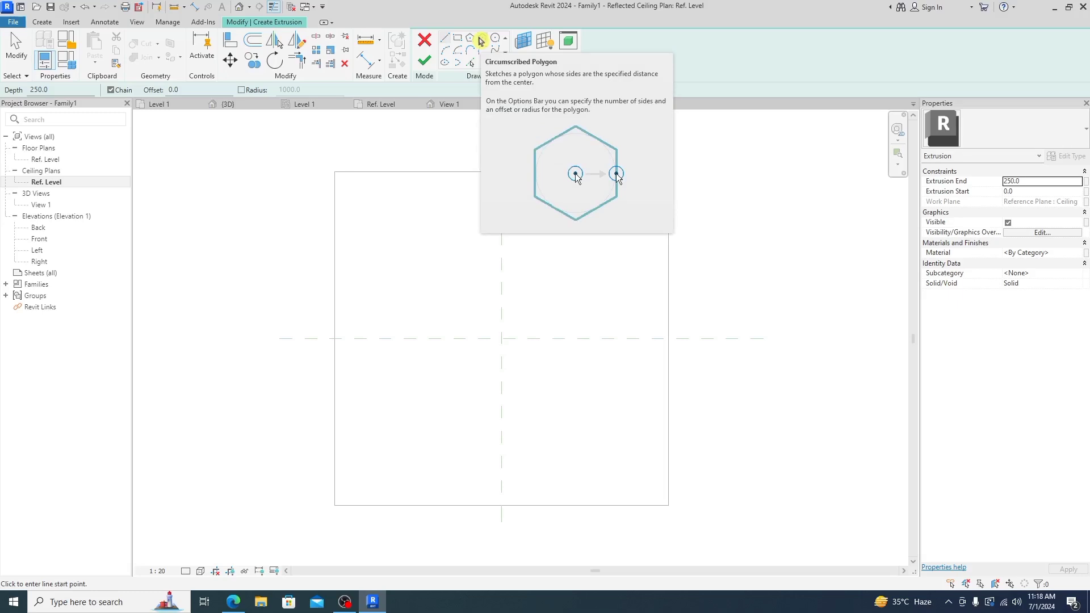
pyautogui.click(481, 40)
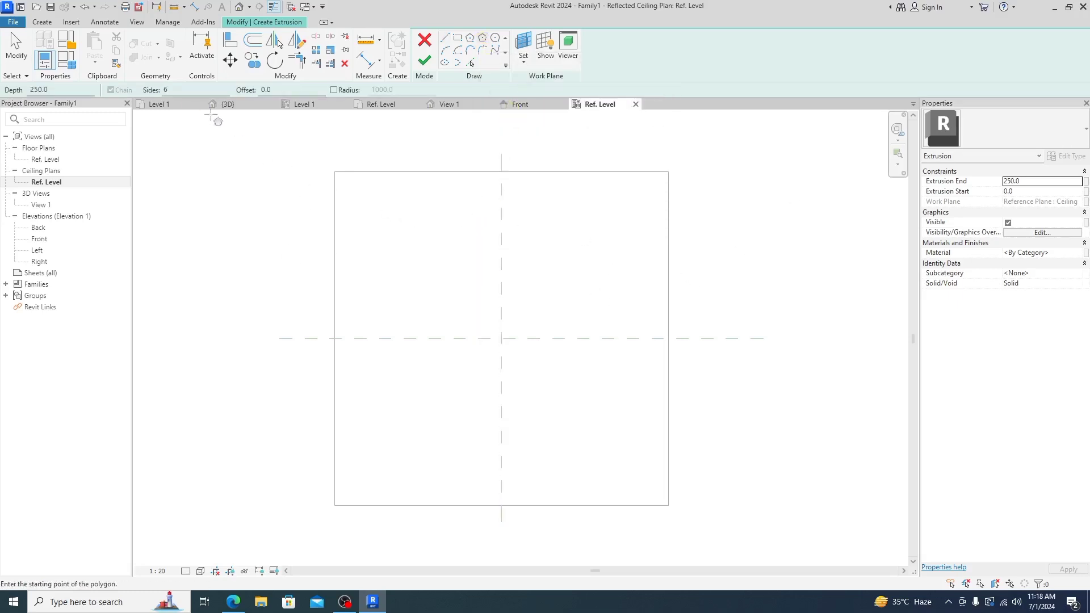
pyautogui.click(1055, 185)
pyautogui.write('8')
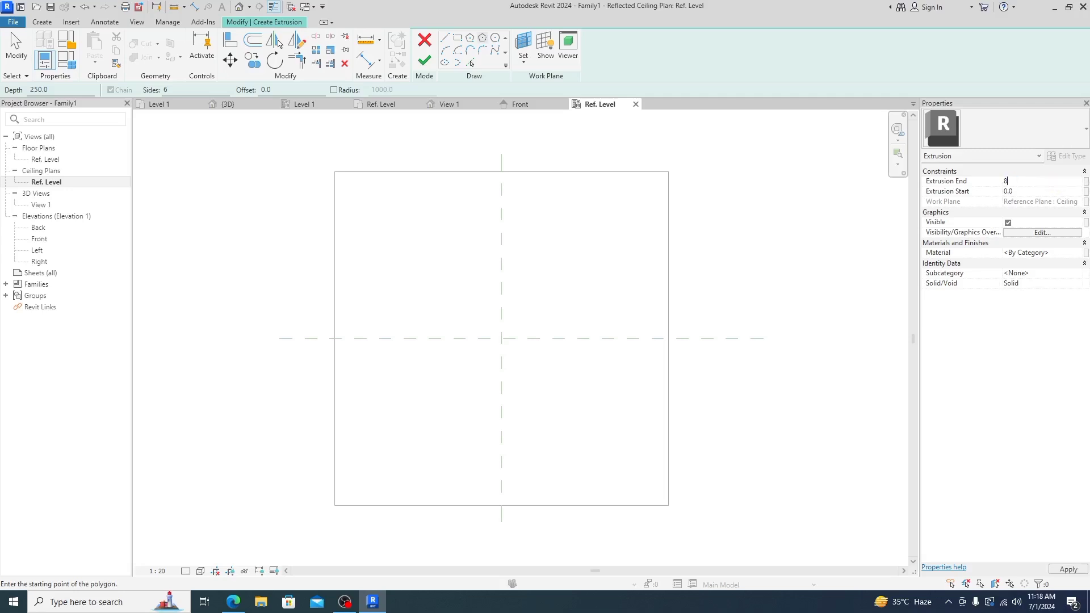
pyautogui.click(501, 339)
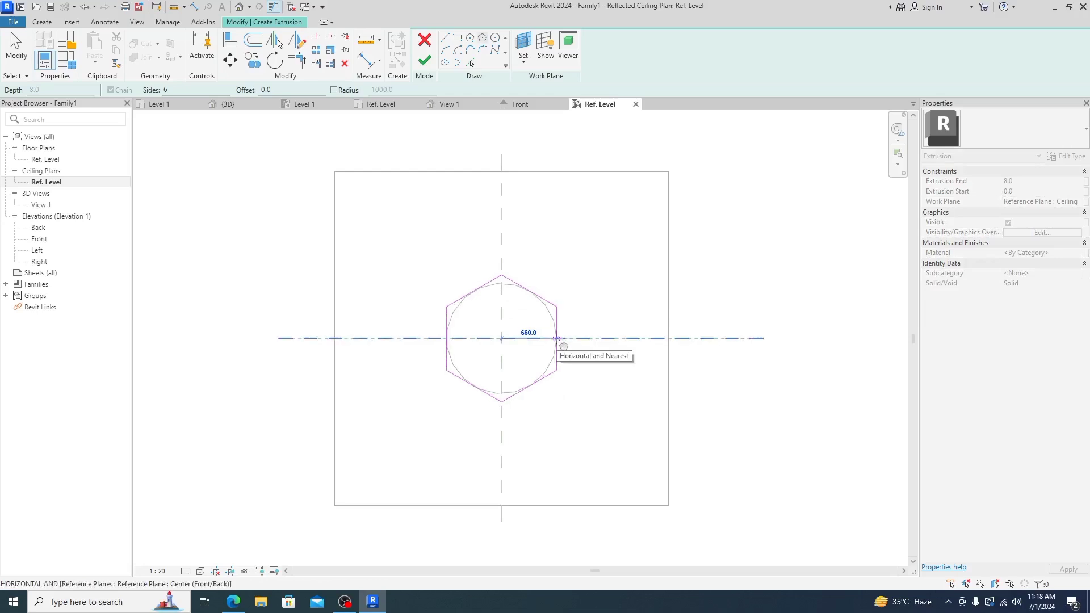
pyautogui.write('560')
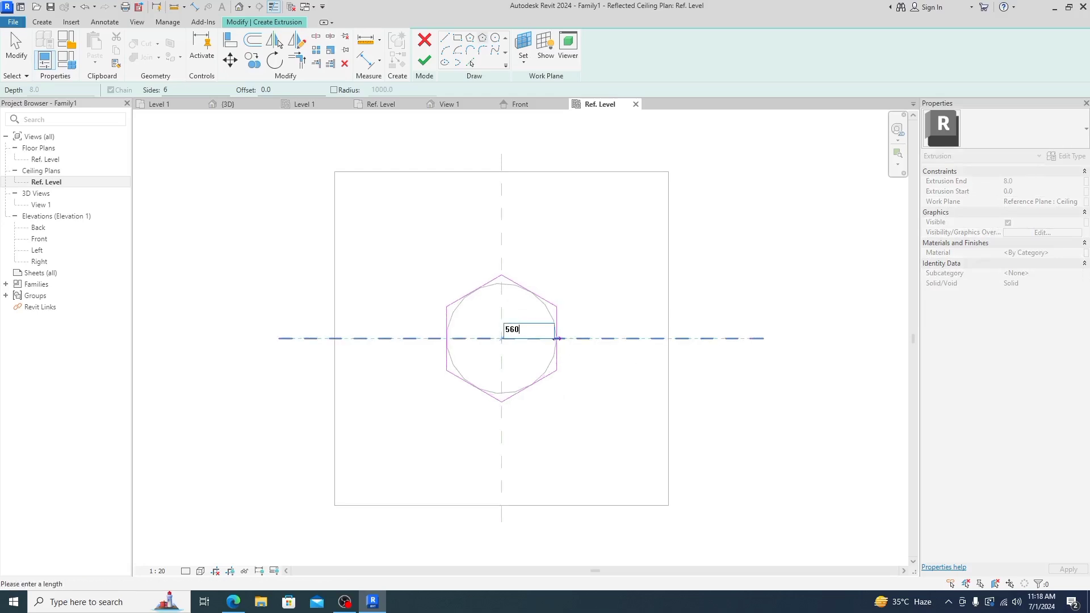
pyautogui.press('Return')
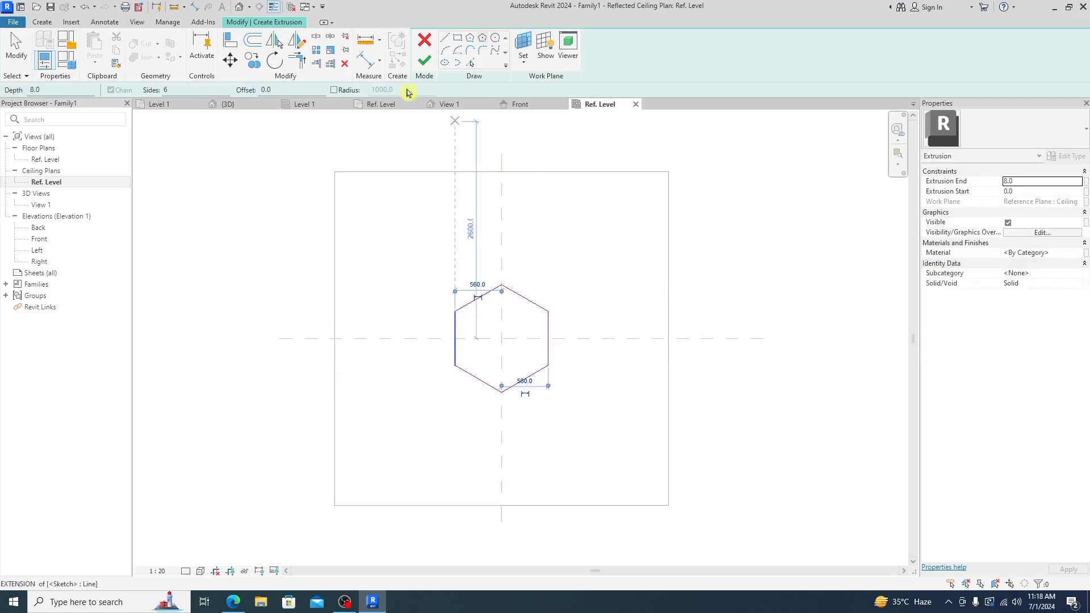
pyautogui.click(427, 61)
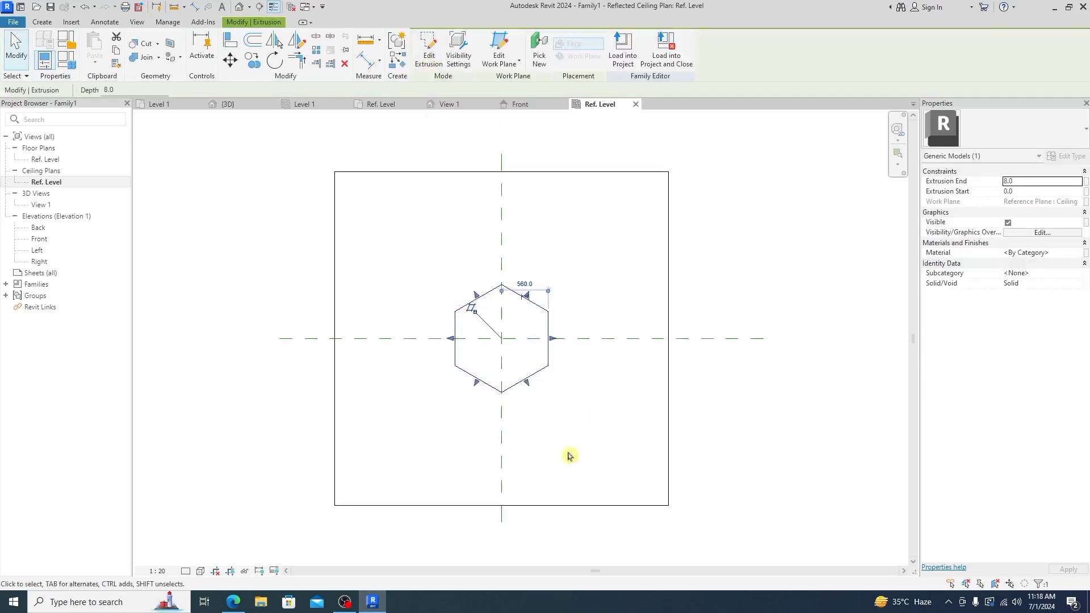
# - In the Front elevation, drag the hexagon down and lock its top to the host plane at -600
pyautogui.doubleClick(39, 239)
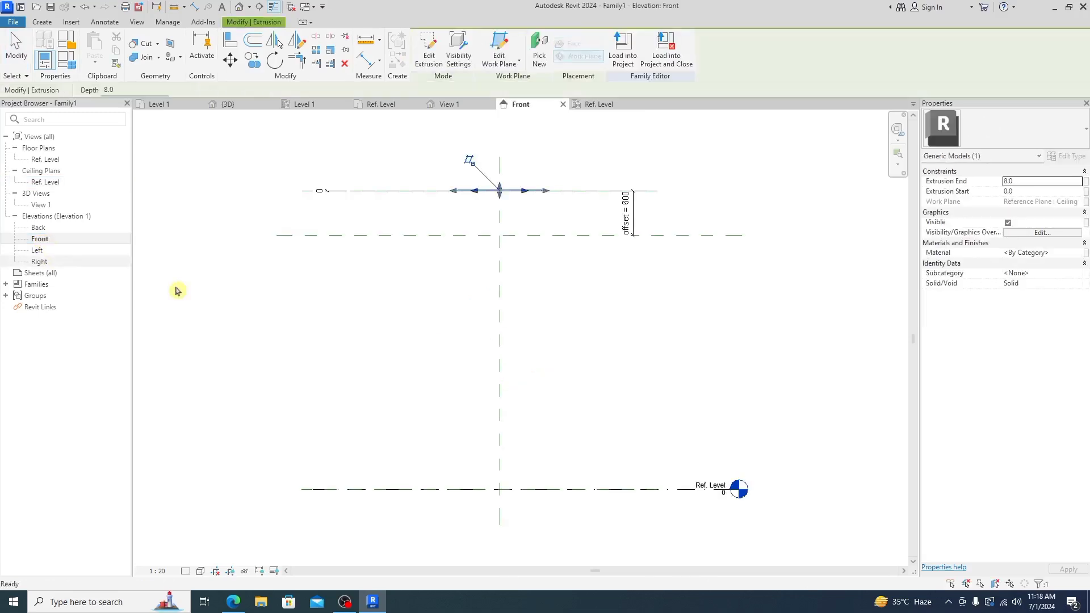
pyautogui.scroll(2, 500, 190)
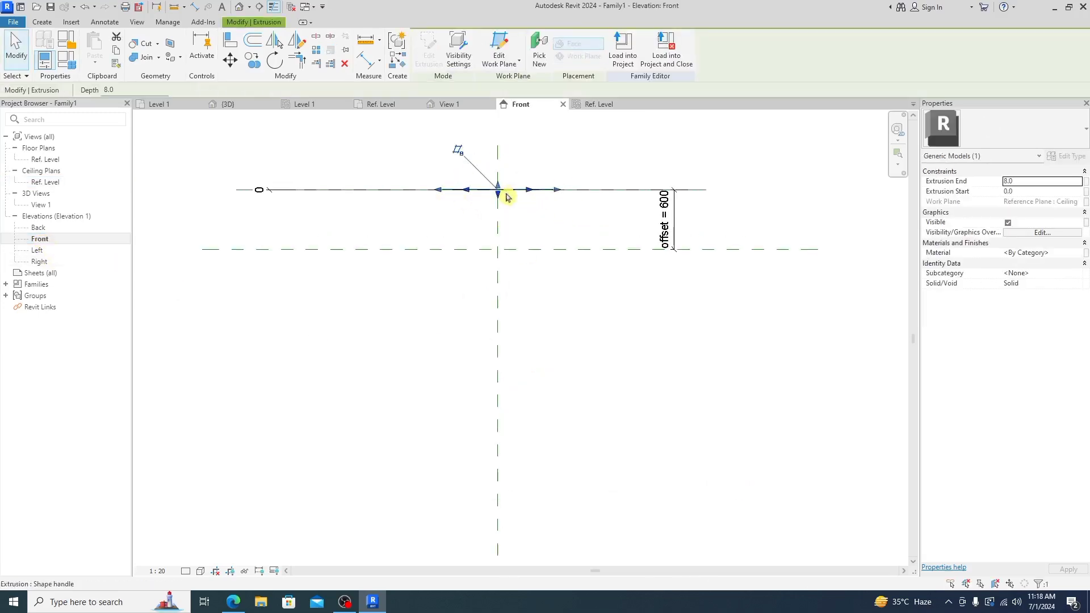
pyautogui.scroll(1, 503, 193)
pyautogui.scroll(2, 506, 194)
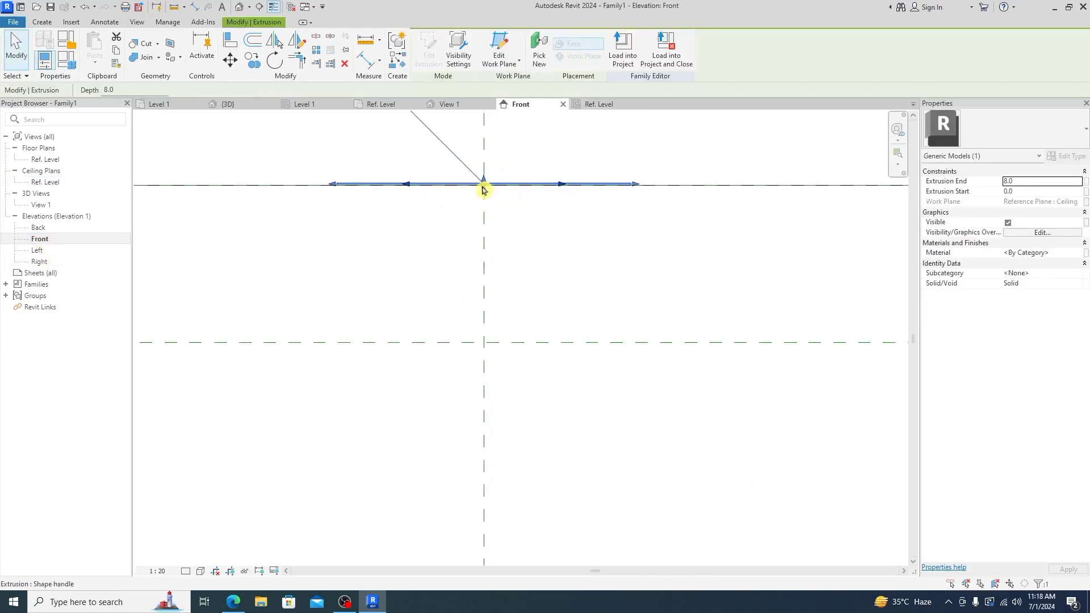
pyautogui.moveTo(483, 190); pyautogui.dragTo(484, 441)
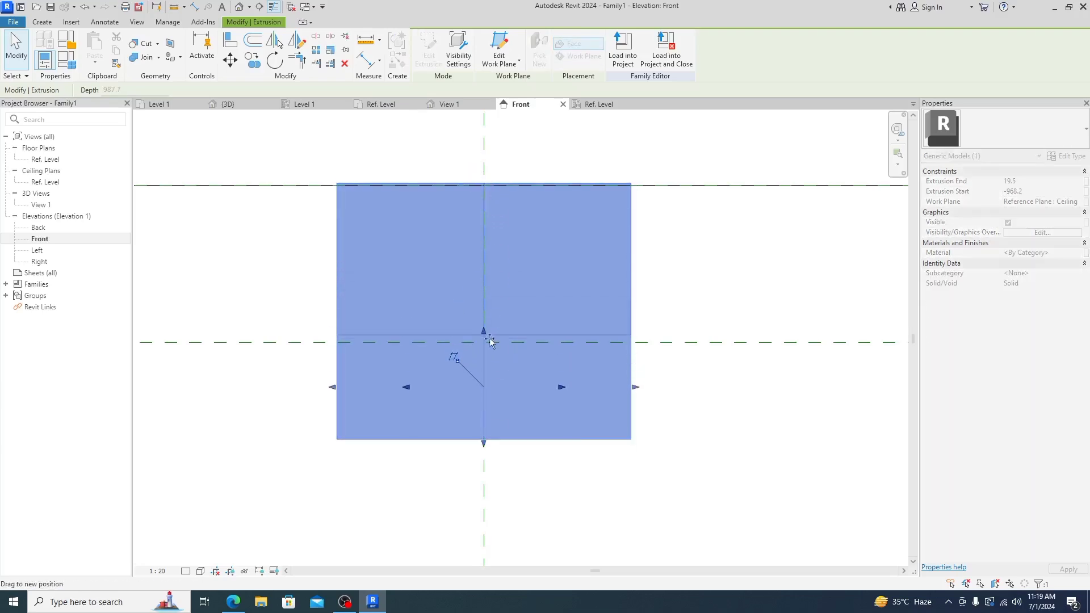
pyautogui.moveTo(486, 189); pyautogui.dragTo(485, 342)
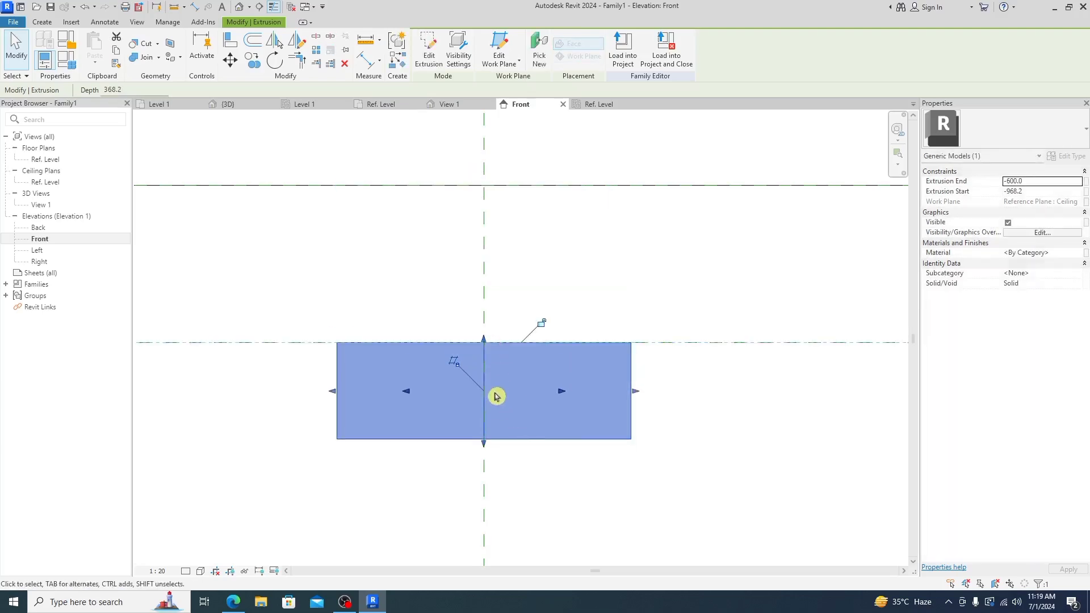
pyautogui.click(542, 324)
pyautogui.scroll(-1, 539, 325)
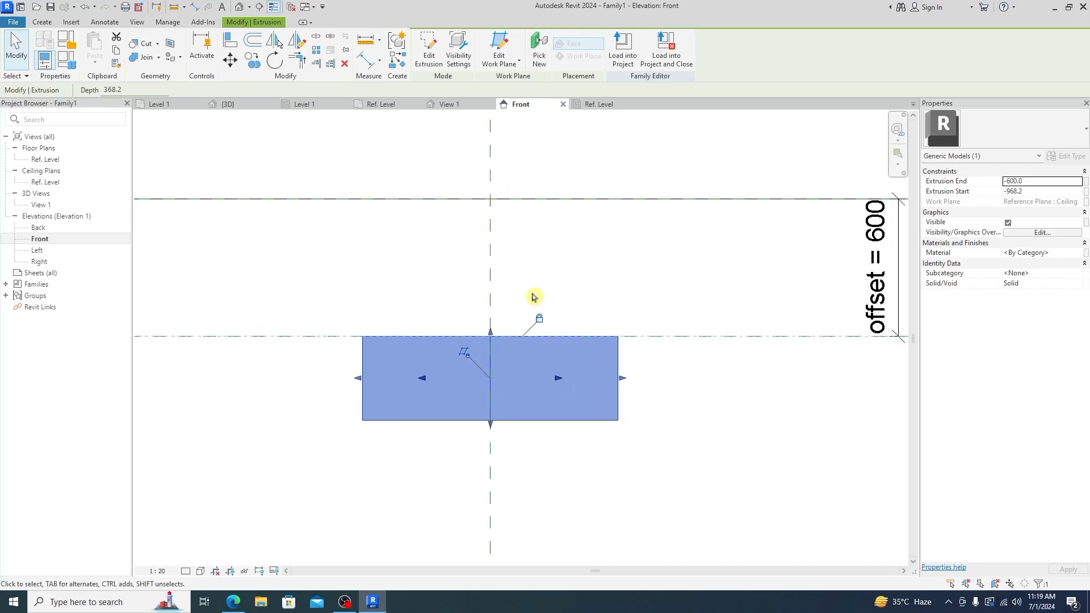
pyautogui.scroll(-2, 537, 325)
pyautogui.scroll(-2, 535, 325)
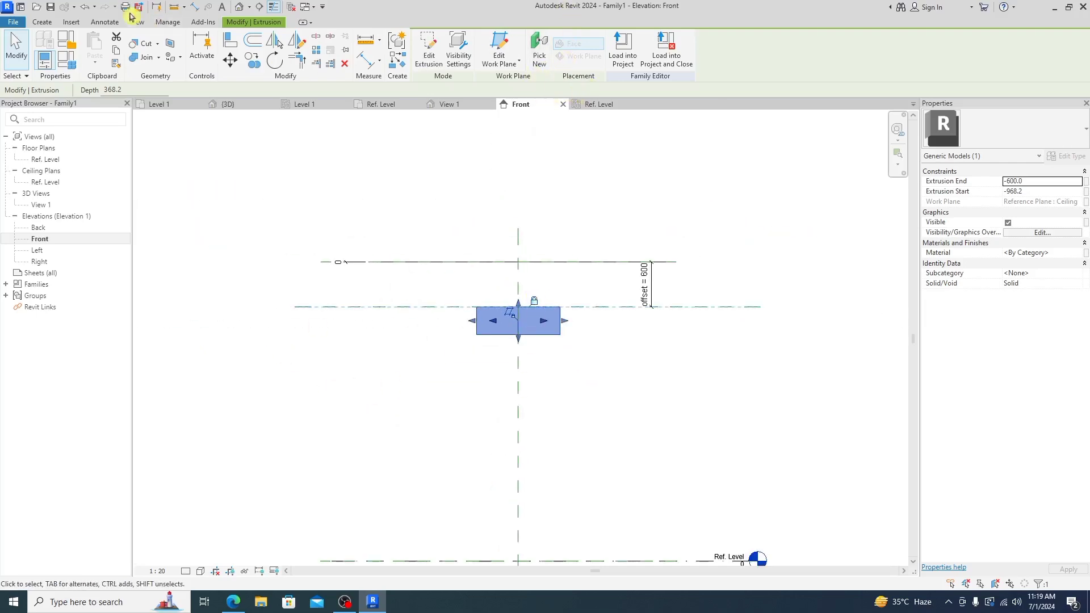
# - Add a horizontal reference plane 100 below the host offset plane
pyautogui.click(41, 22)
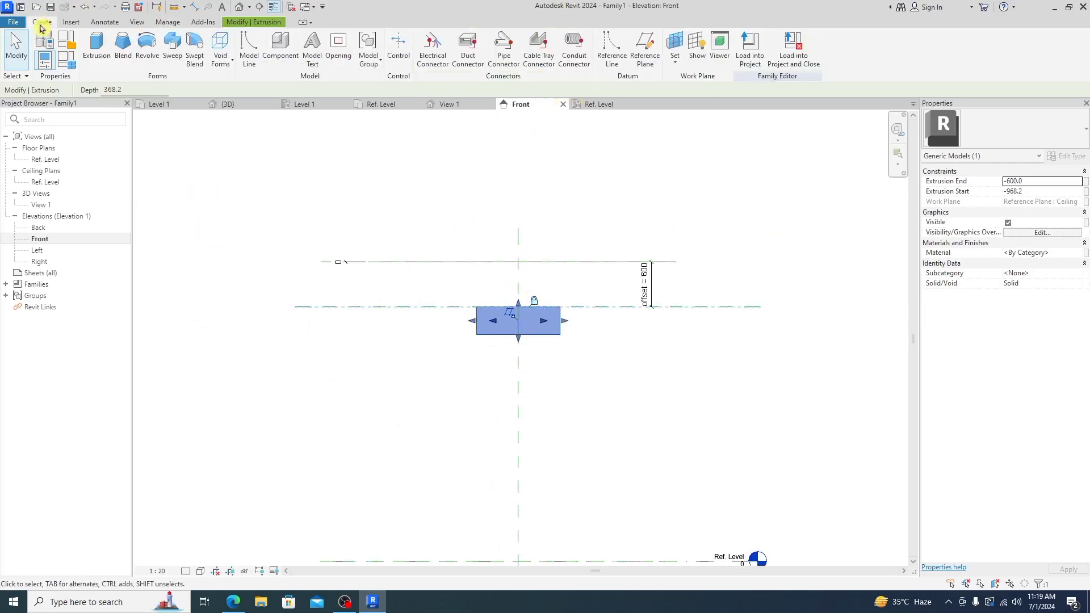
pyautogui.click(632, 46)
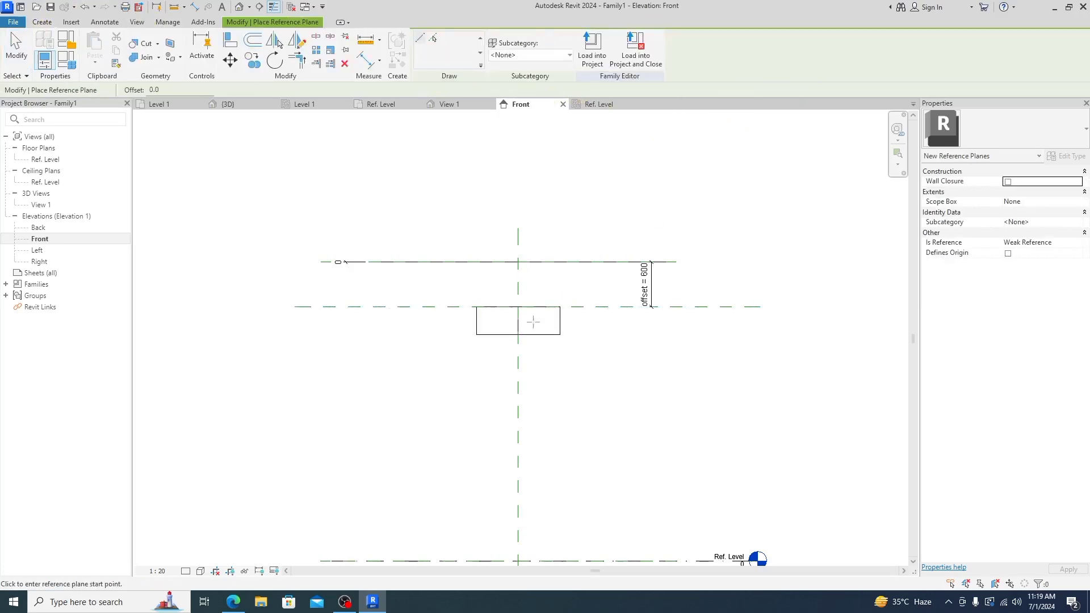
pyautogui.click(319, 363)
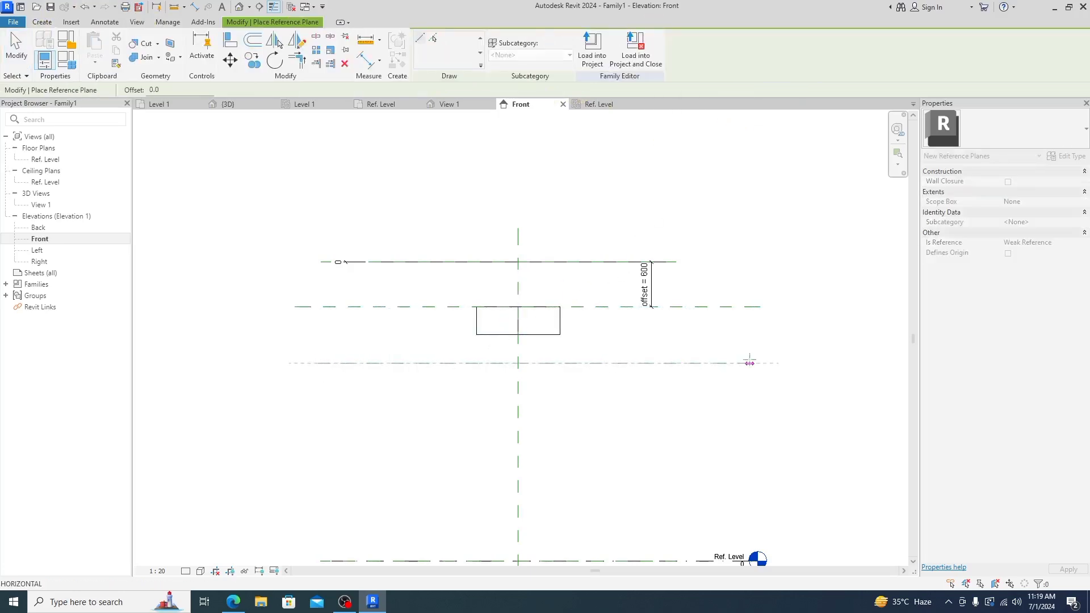
pyautogui.click(750, 363)
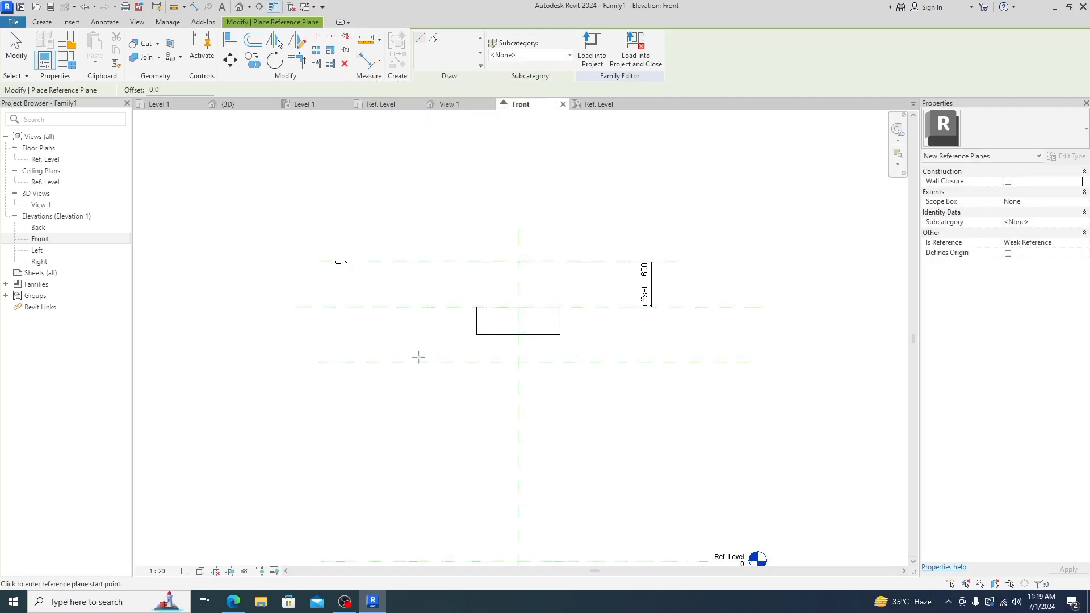
pyautogui.press('Escape')
pyautogui.click(435, 365)
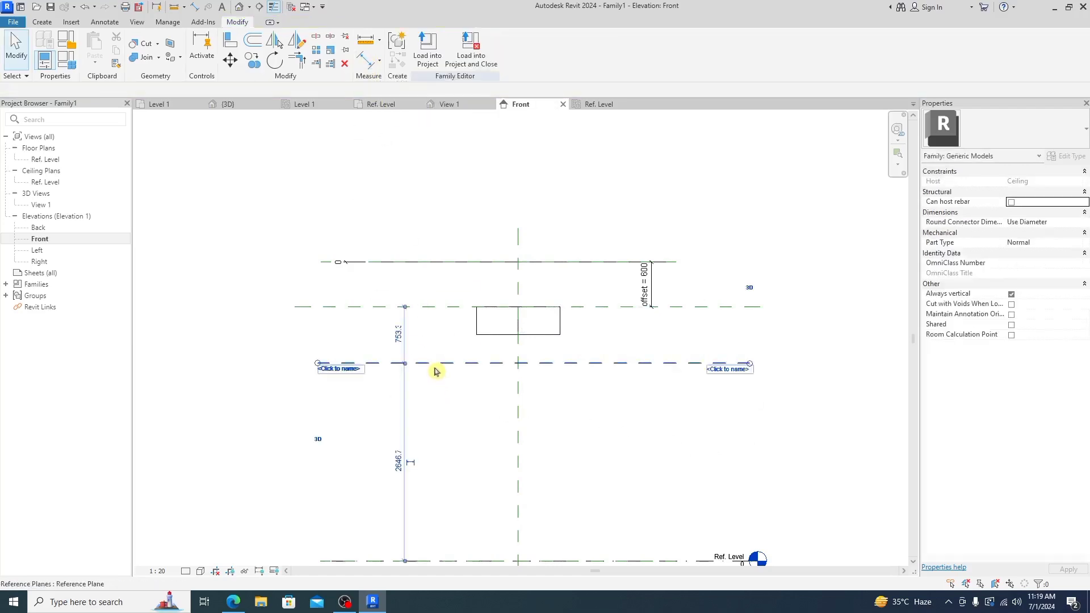
pyautogui.click(397, 333)
pyautogui.write('100')
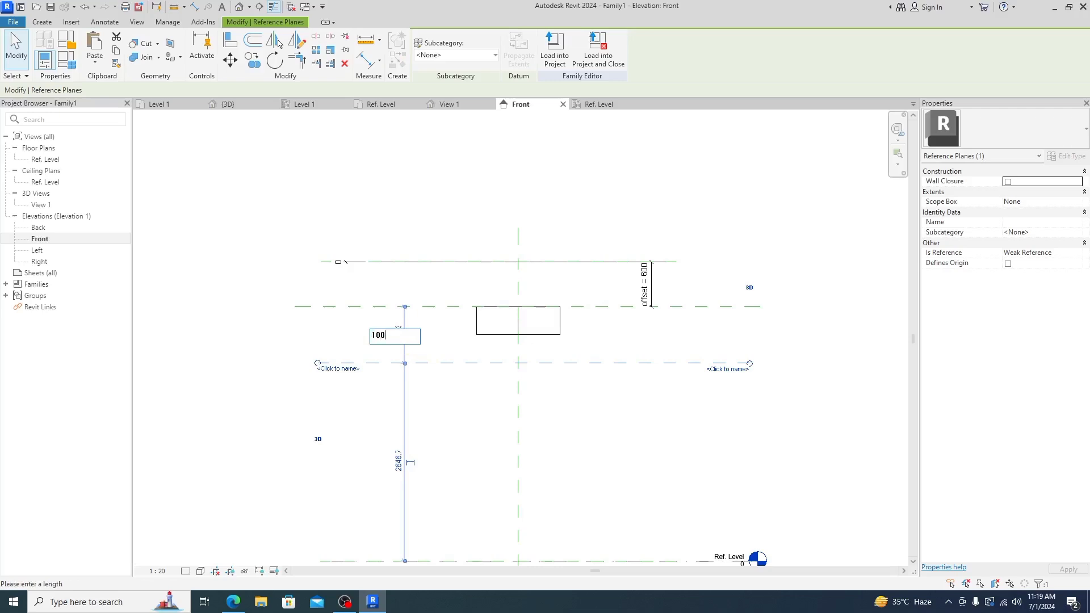
pyautogui.press('Return')
# - Pull the extrusion's bottom up to the new plane so it spans -600 to -700
pyautogui.scroll(1, 511, 409)
pyautogui.scroll(2, 548, 312)
pyautogui.scroll(1, 532, 347)
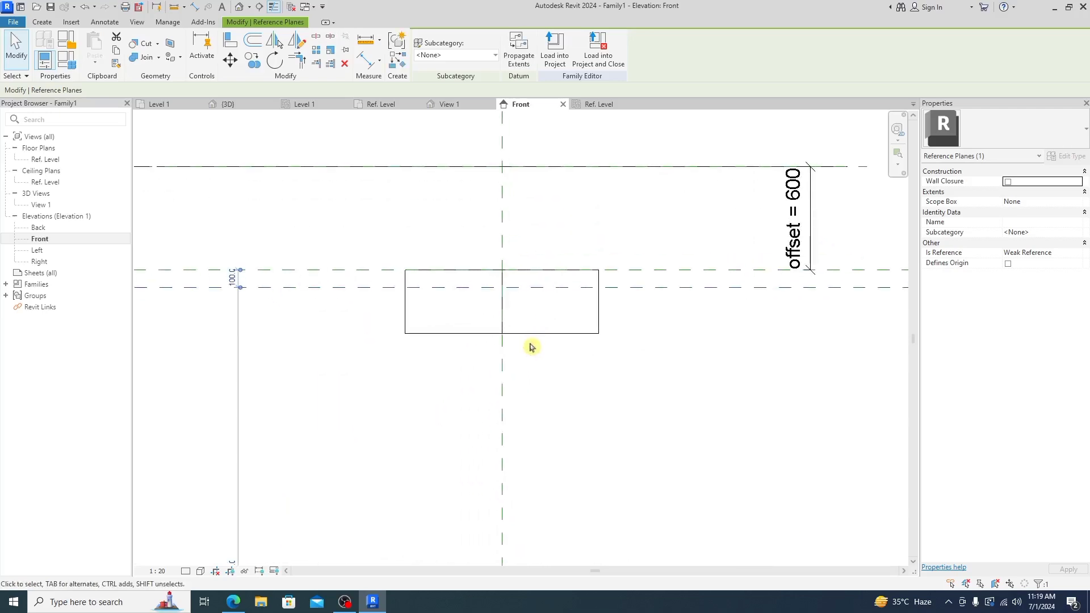
pyautogui.click(527, 334)
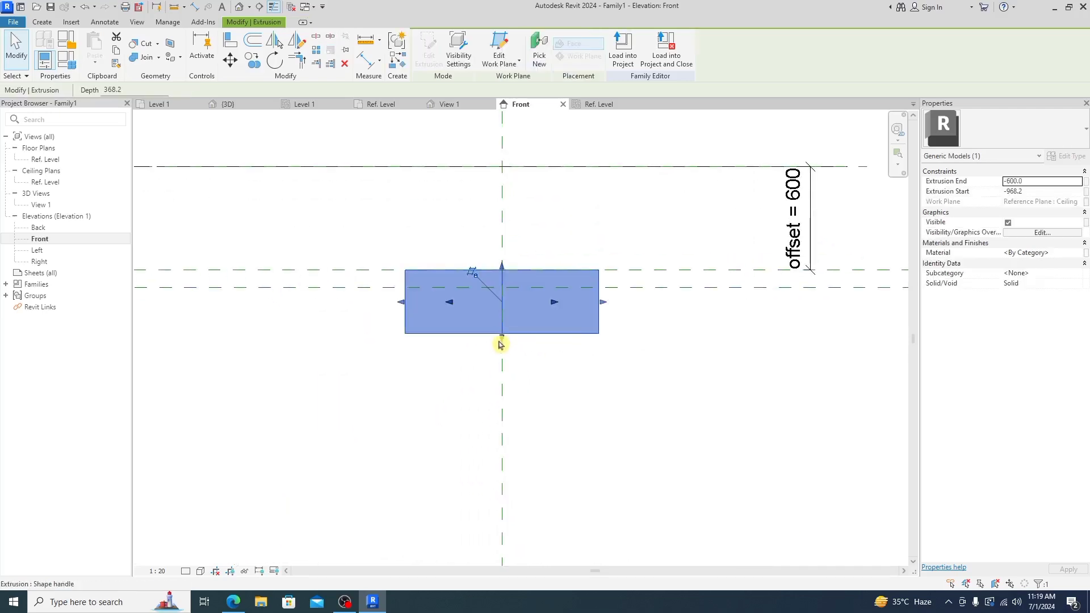
pyautogui.moveTo(500, 344); pyautogui.dragTo(511, 288)
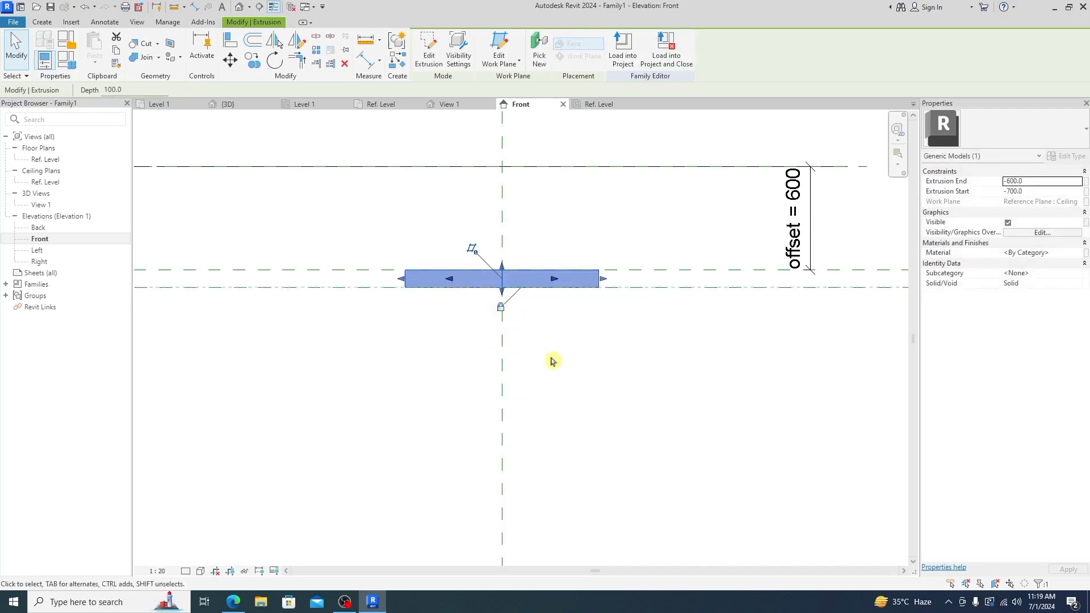
pyautogui.scroll(2, 474, 250)
pyautogui.scroll(-2, 475, 341)
pyautogui.scroll(-2, 471, 369)
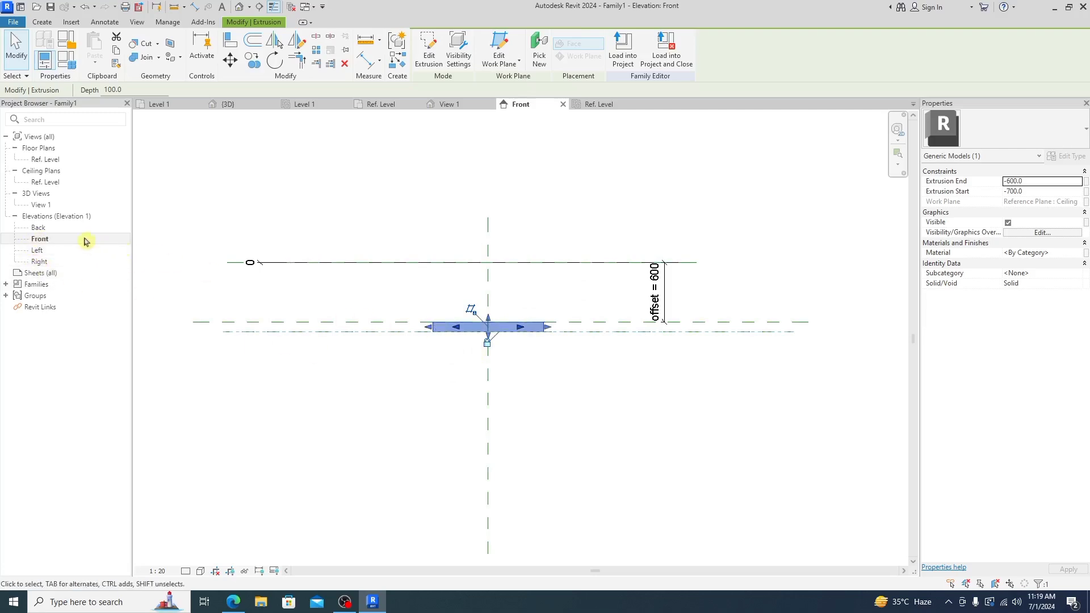
# - In the ceiling plan, sketch a radius-20 circle extrusion at the centre, rejected as too small
pyautogui.doubleClick(51, 183)
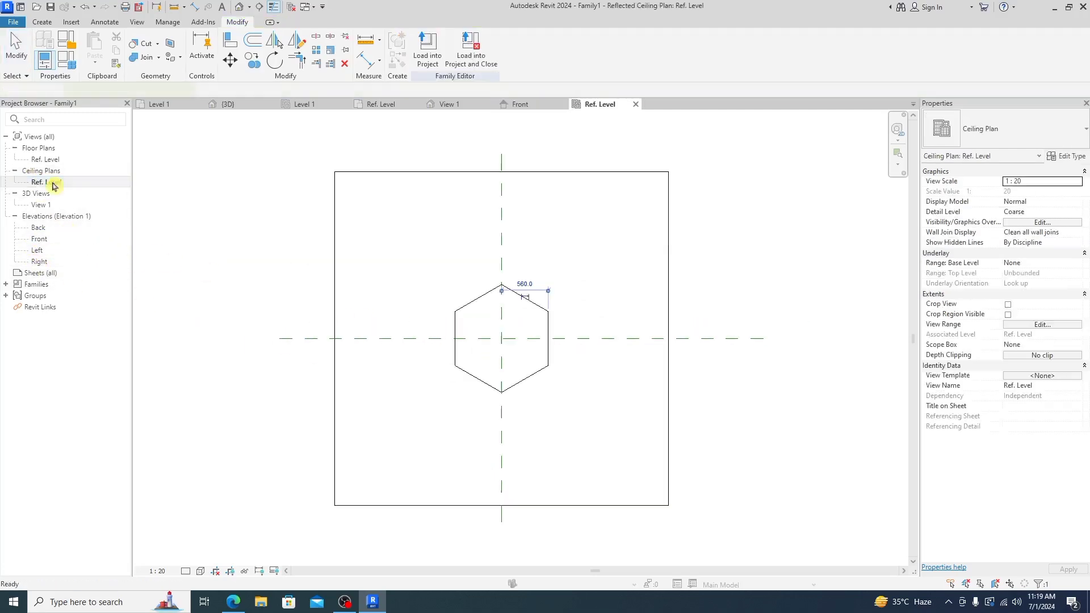
pyautogui.click(685, 368)
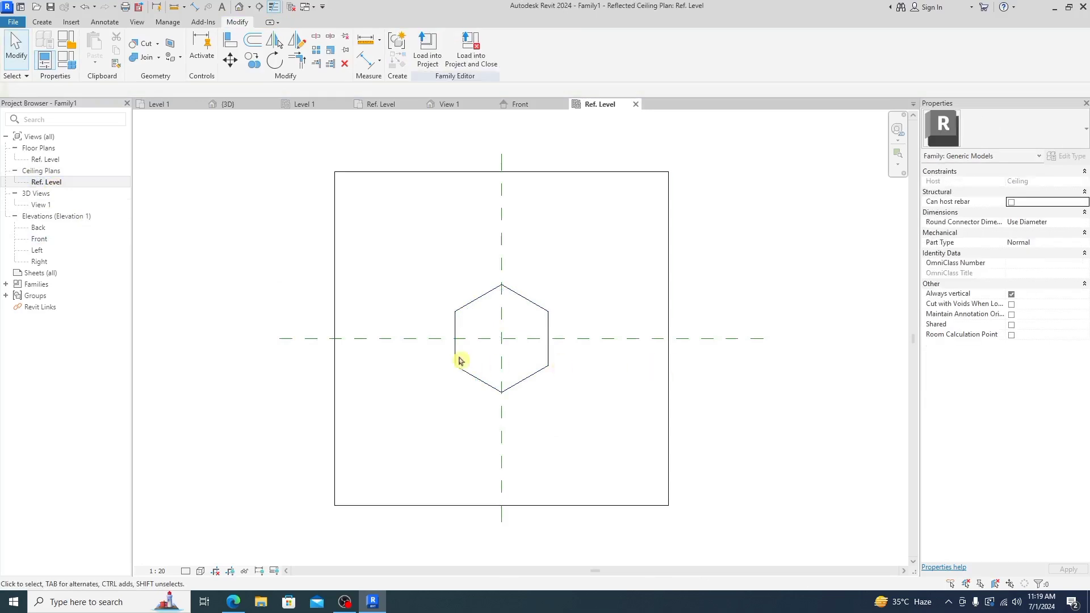
pyautogui.click(50, 23)
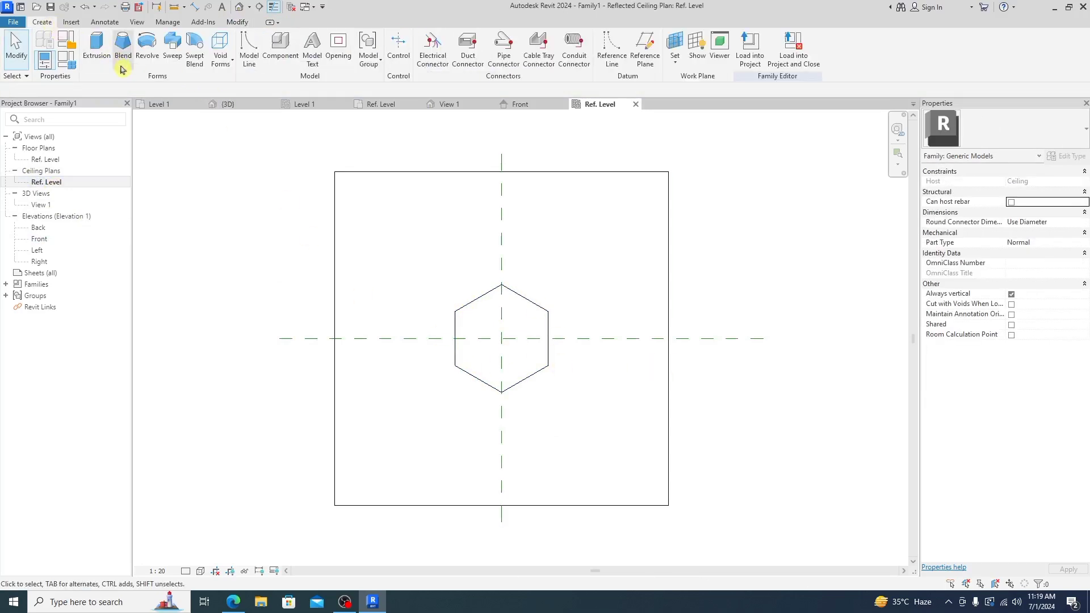
pyautogui.click(96, 46)
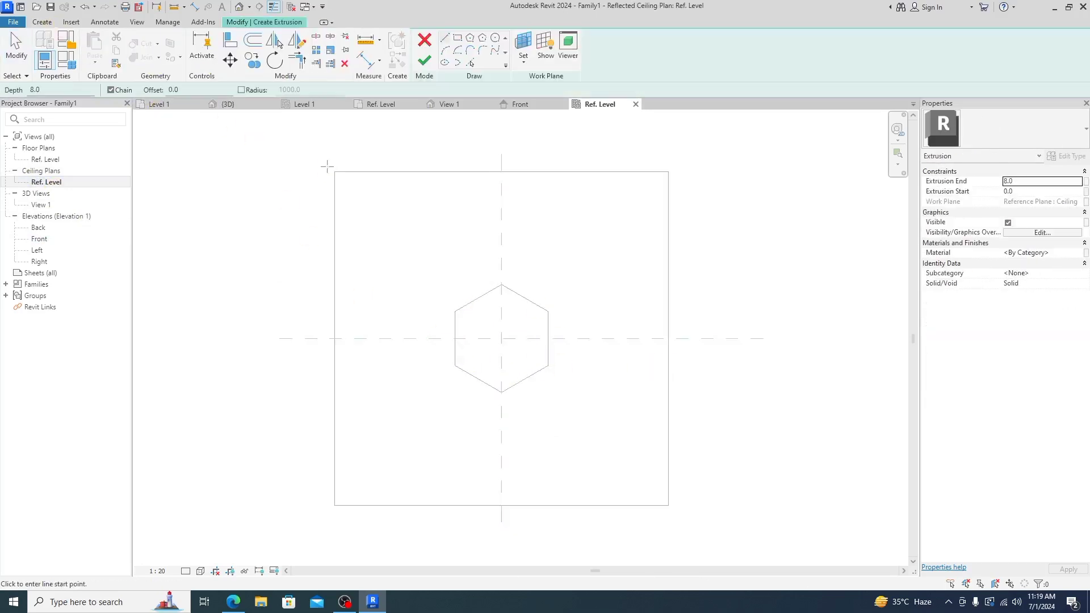
pyautogui.click(498, 39)
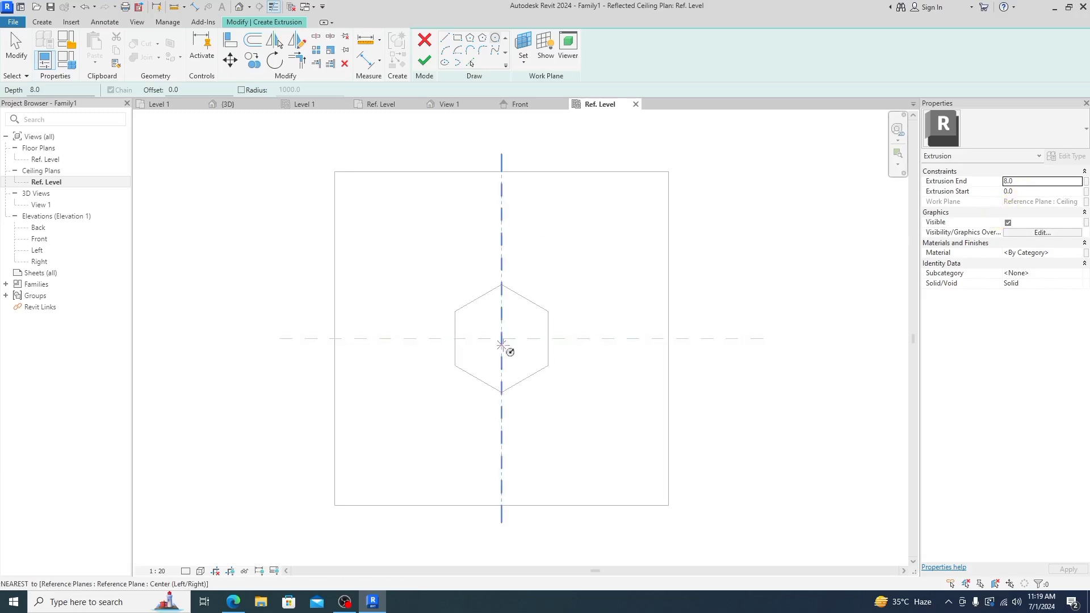
pyautogui.scroll(2, 502, 344)
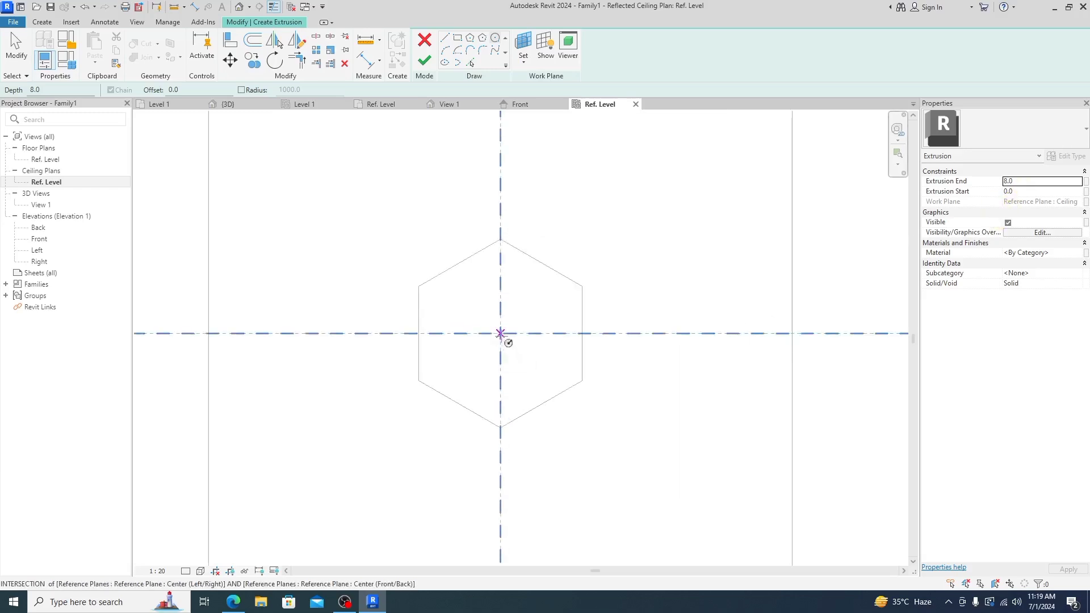
pyautogui.click(500, 334)
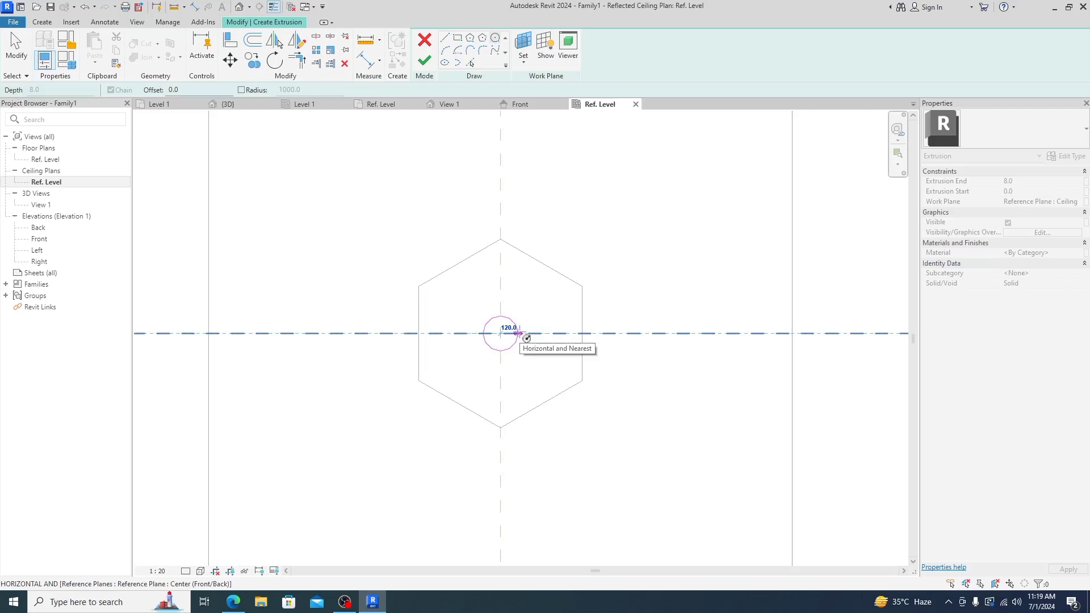
pyautogui.write('20')
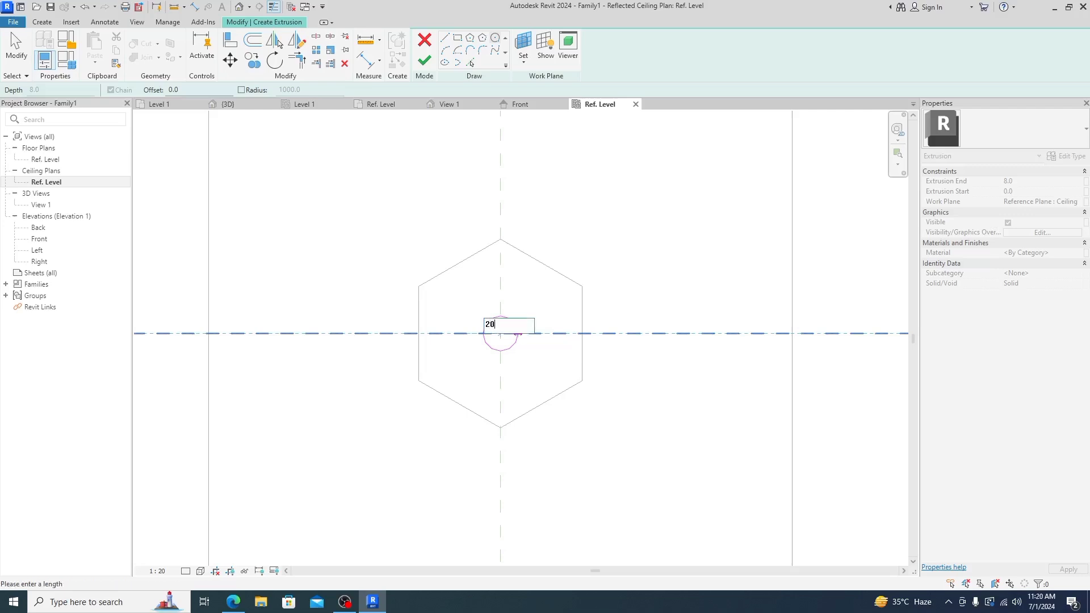
pyautogui.press('Return')
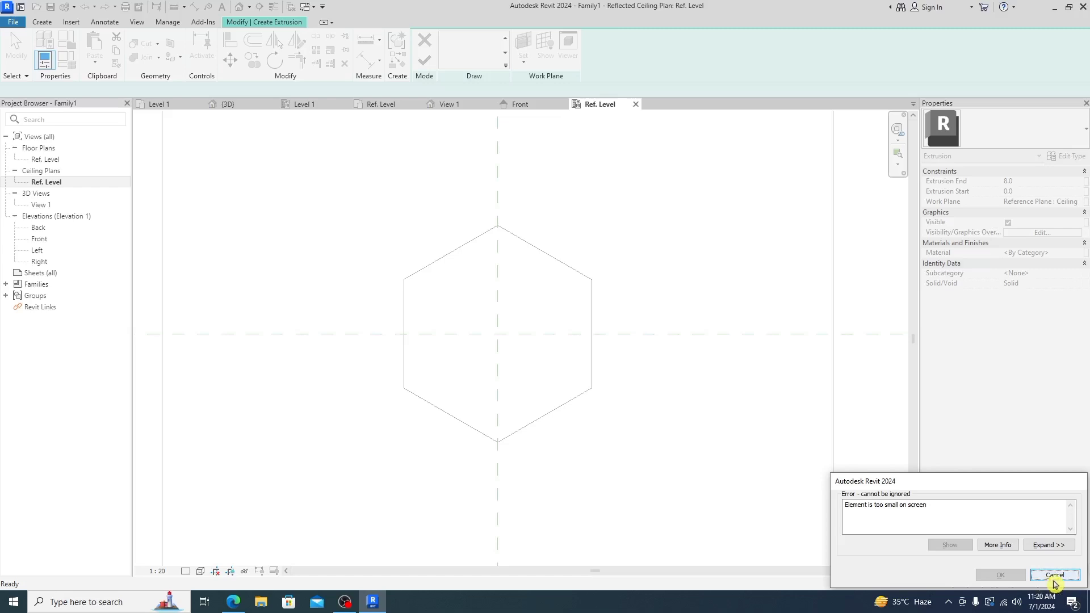
pyautogui.click(1053, 577)
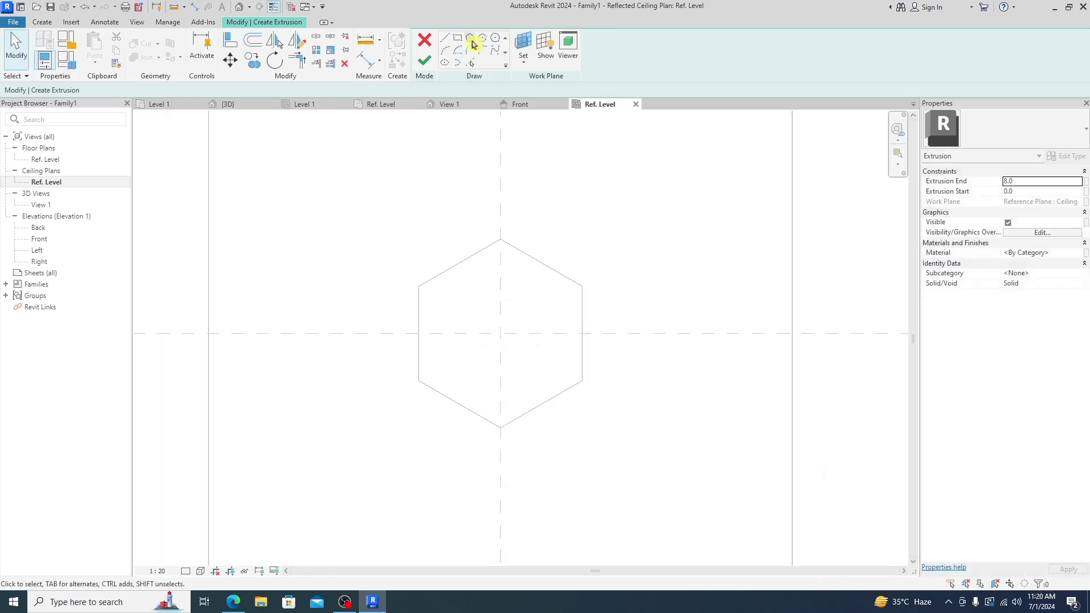
# - Retry the centred circle at radius 30, again dismissing the too-small error
pyautogui.click(501, 39)
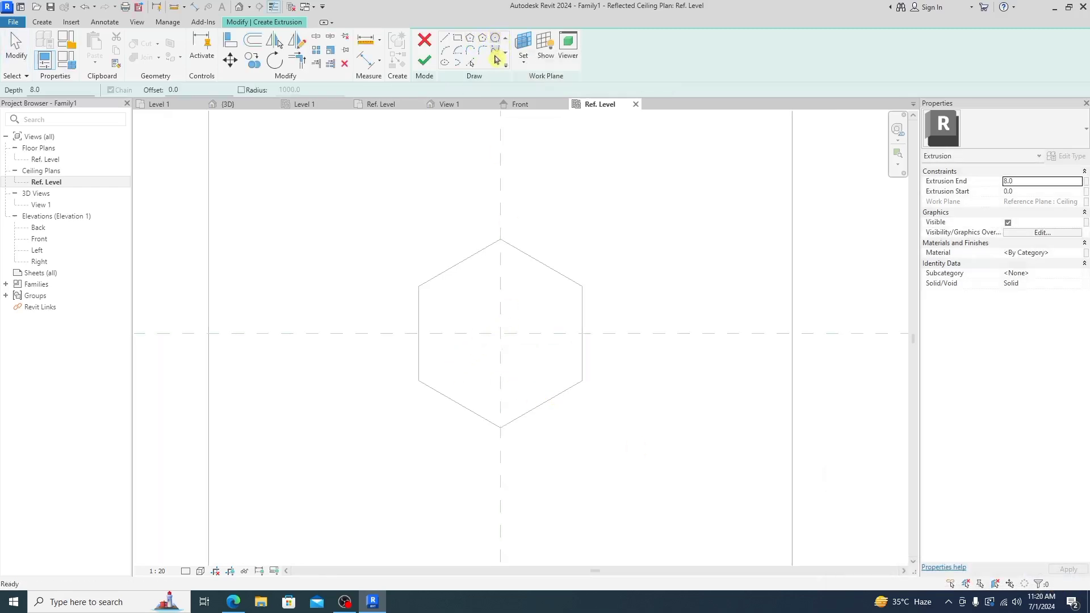
pyautogui.click(501, 334)
pyautogui.write('30')
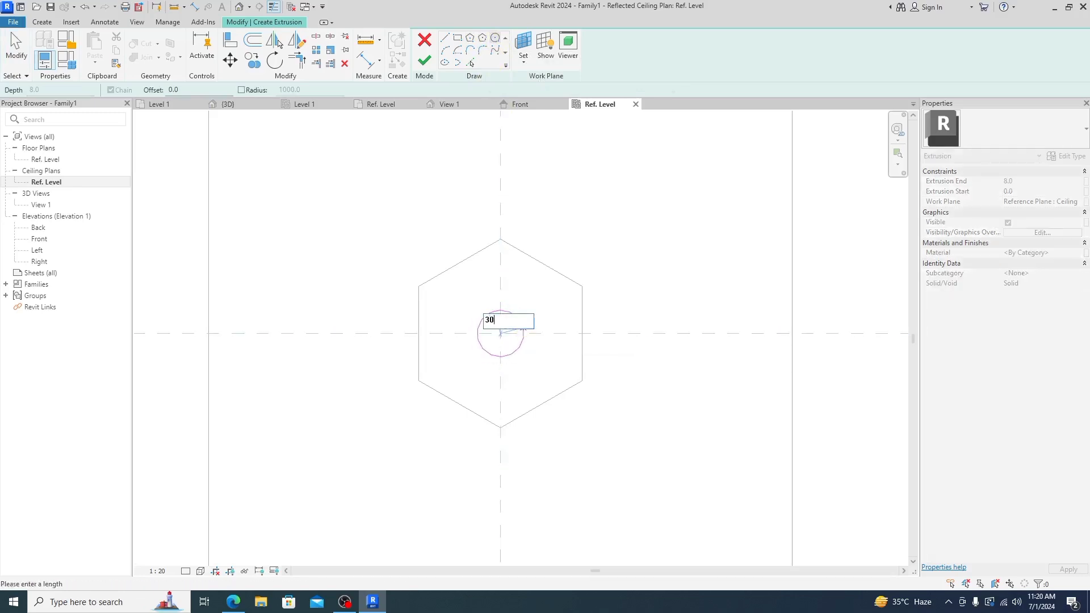
pyautogui.press('Return')
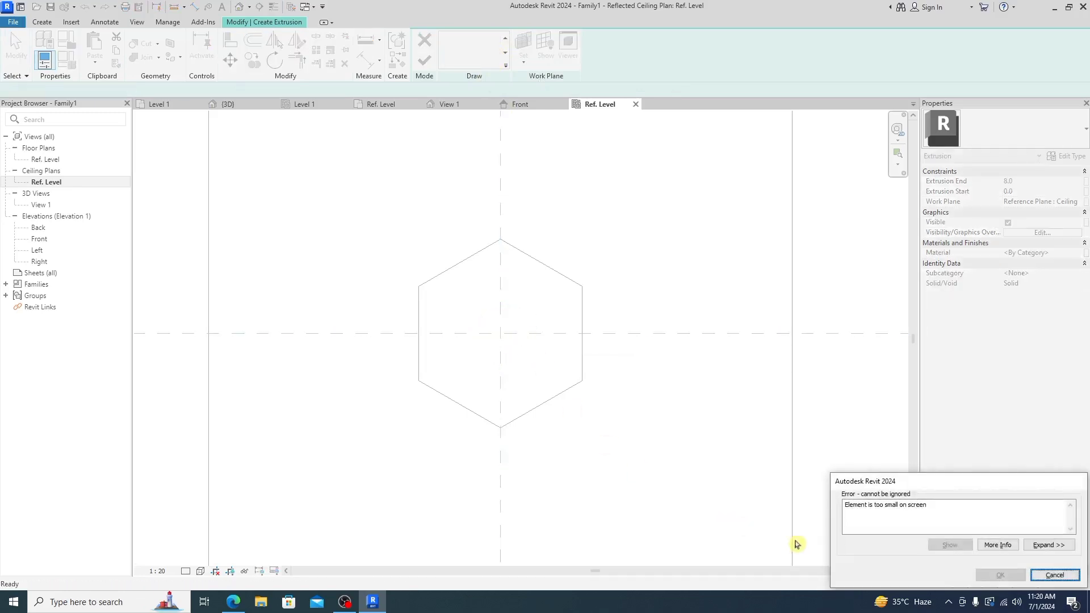
pyautogui.click(1054, 575)
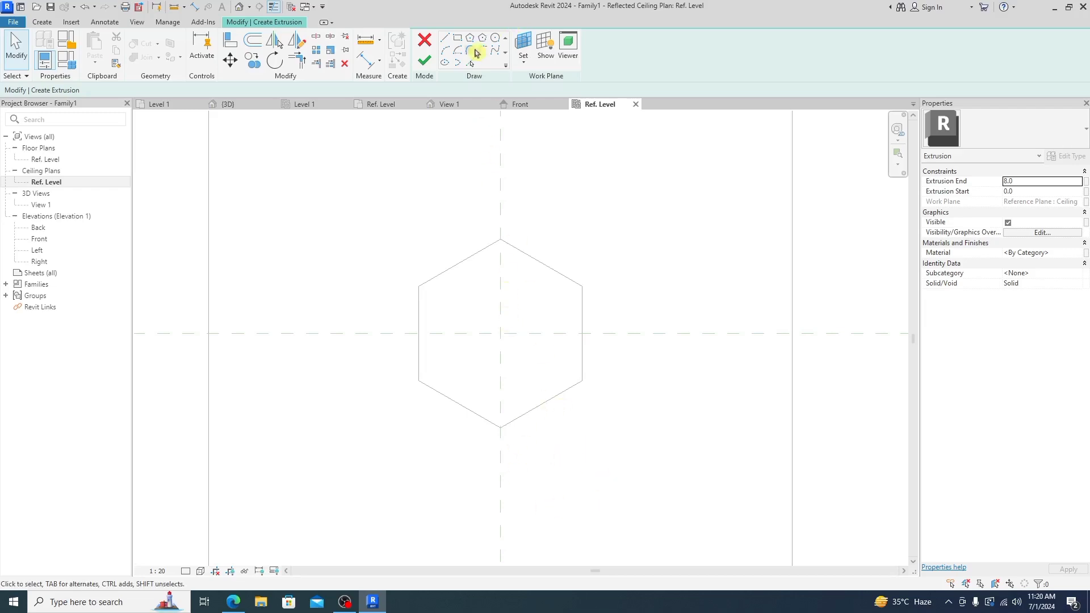
# - Draw a circle at the hexagon's centre and set the new extrusion's end depth
pyautogui.click(497, 43)
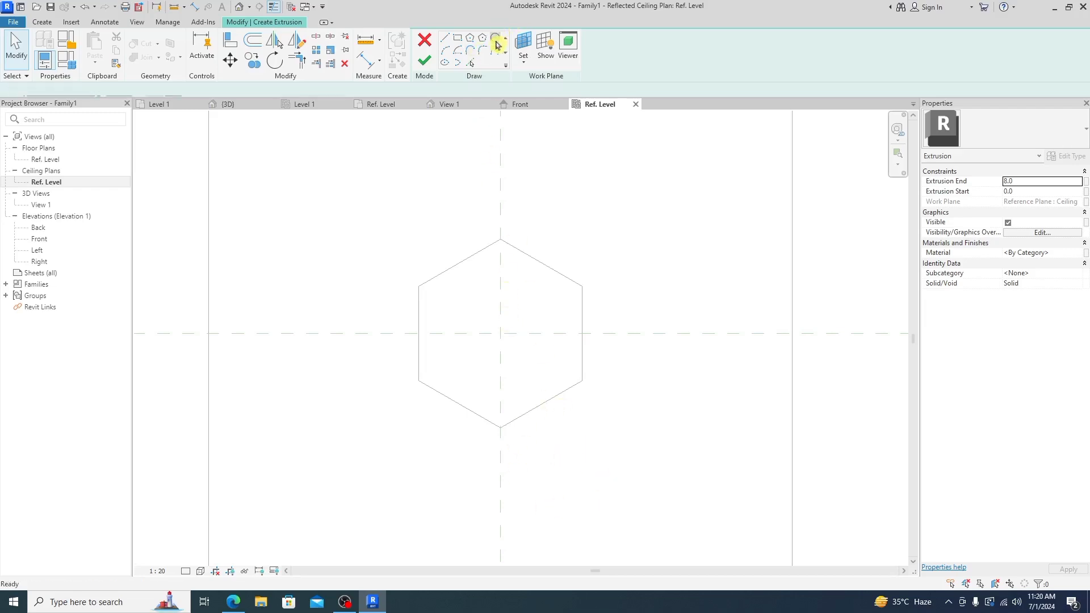
pyautogui.click(1039, 179)
pyautogui.write('15')
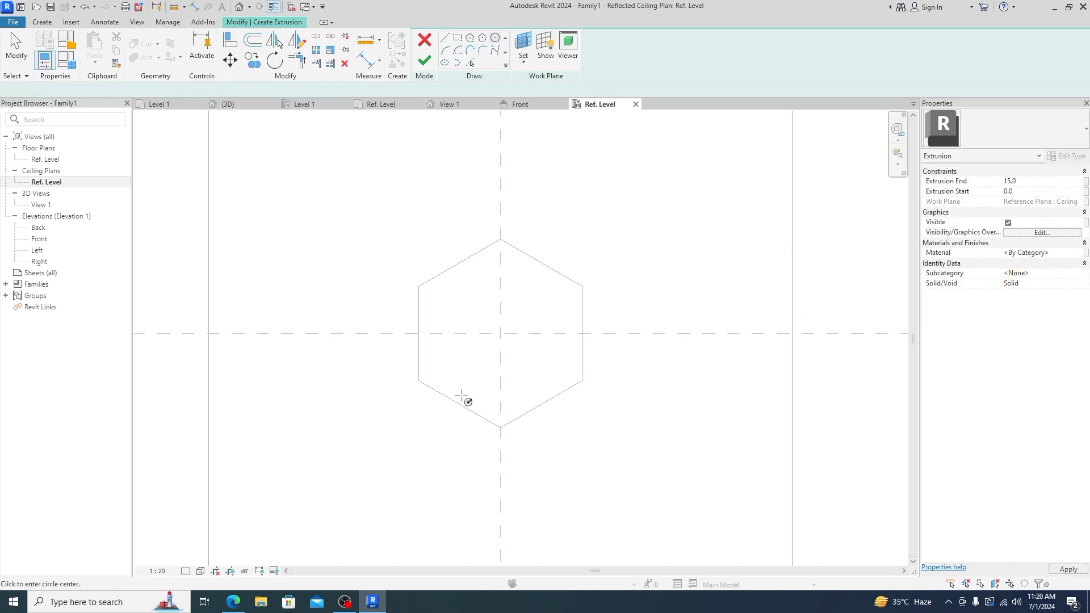
pyautogui.click(501, 334)
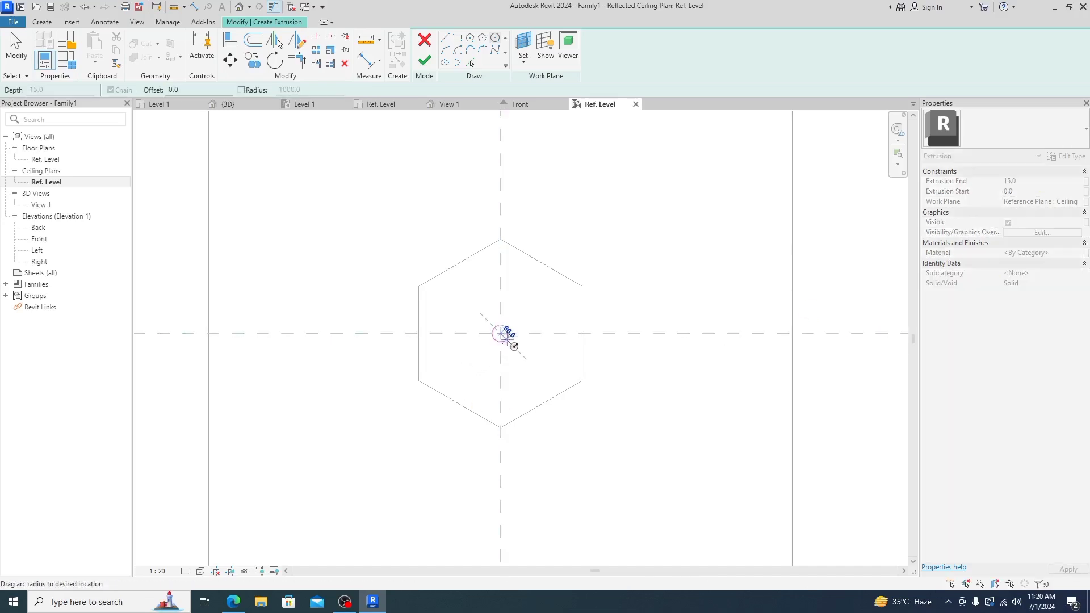
pyautogui.click(511, 344)
pyautogui.scroll(2, 523, 331)
pyautogui.scroll(1, 525, 332)
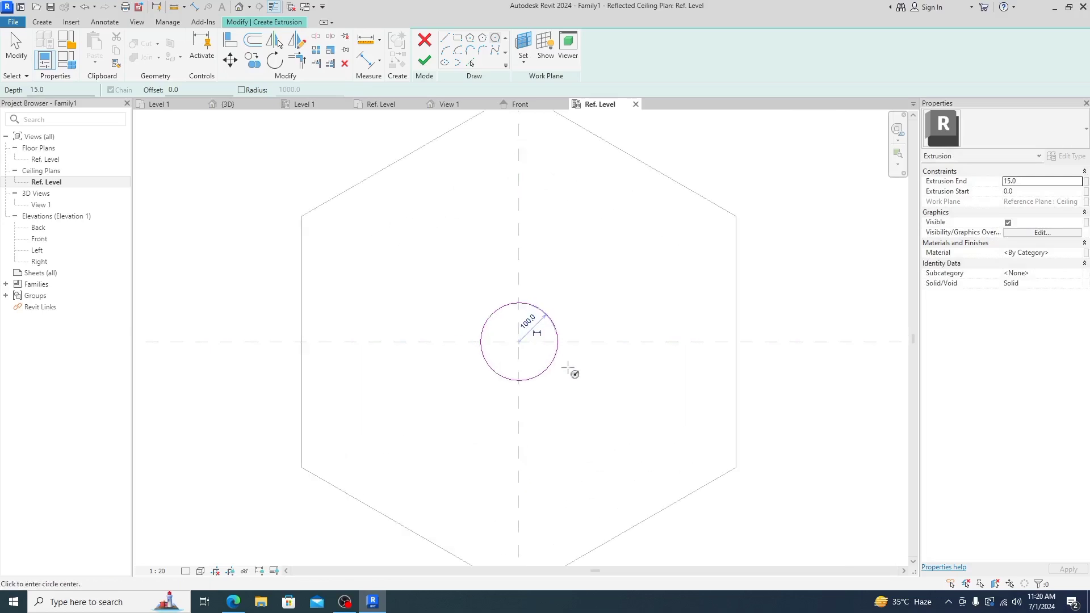
pyautogui.press('Escape')
pyautogui.press('Escape')
# - Shrink the circle's radius through 30 and 20 to 15 and finish the solid extrusion
pyautogui.click(553, 367)
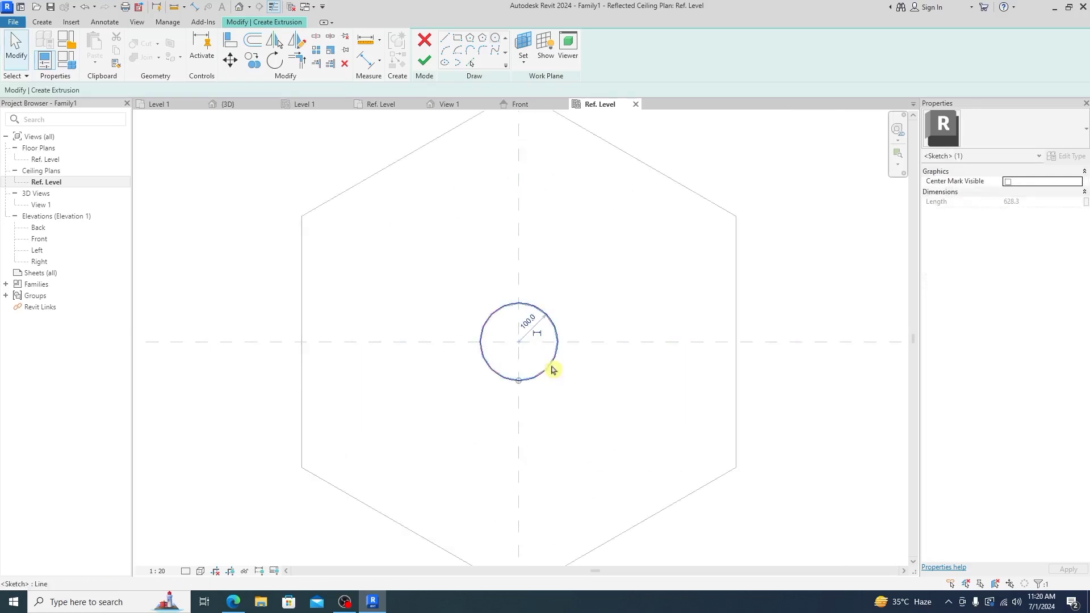
pyautogui.click(529, 324)
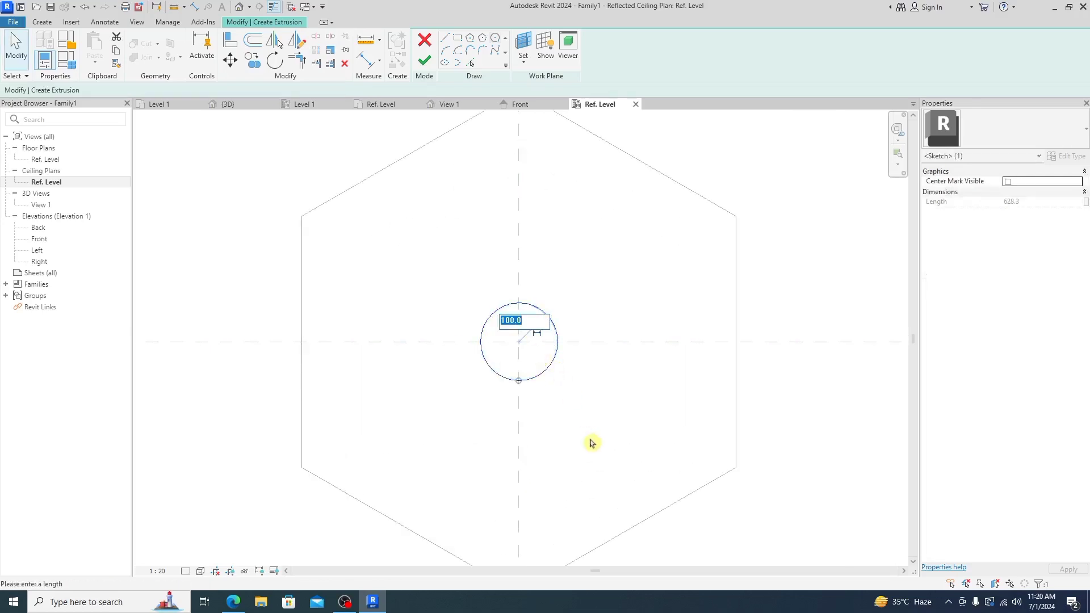
pyautogui.write('0')
pyautogui.press('Return')
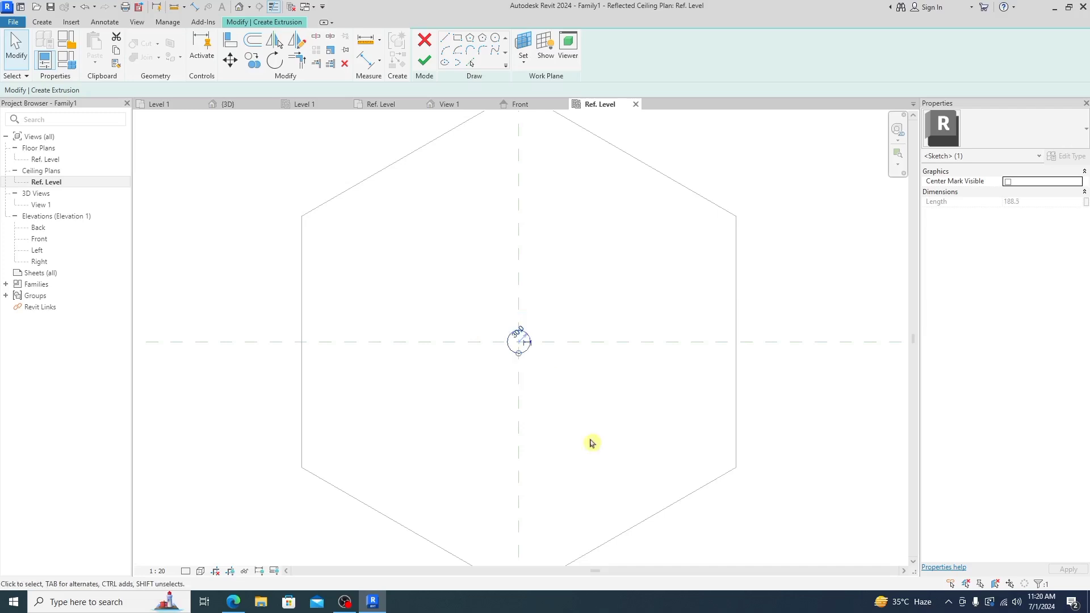
pyautogui.click(519, 335)
pyautogui.write('2')
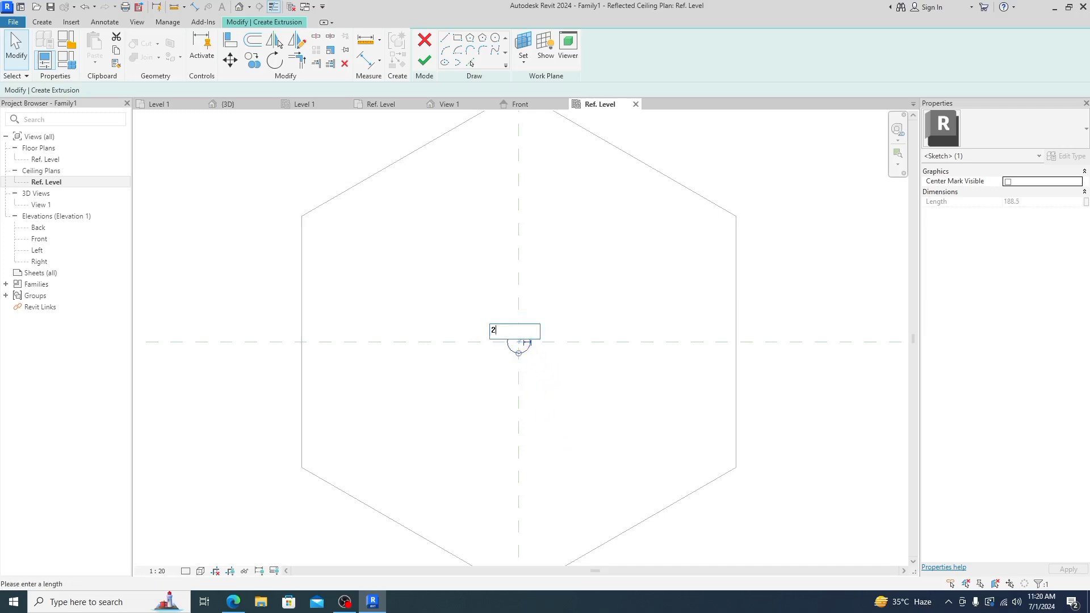
pyautogui.write('0')
pyautogui.press('Return')
pyautogui.scroll(-2, 543, 360)
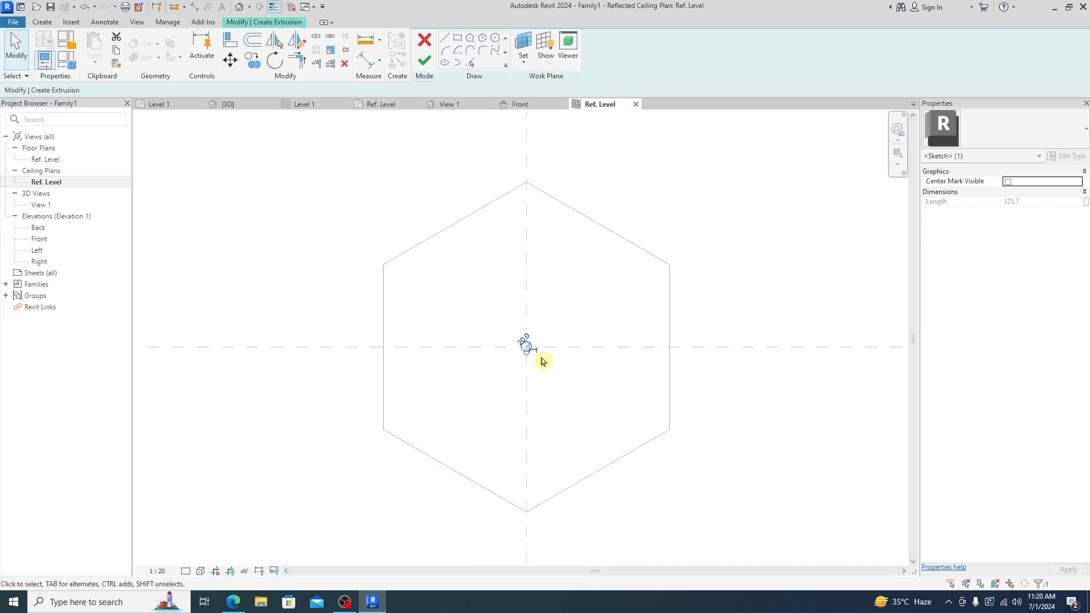
pyautogui.scroll(-1, 548, 366)
pyautogui.scroll(1, 582, 372)
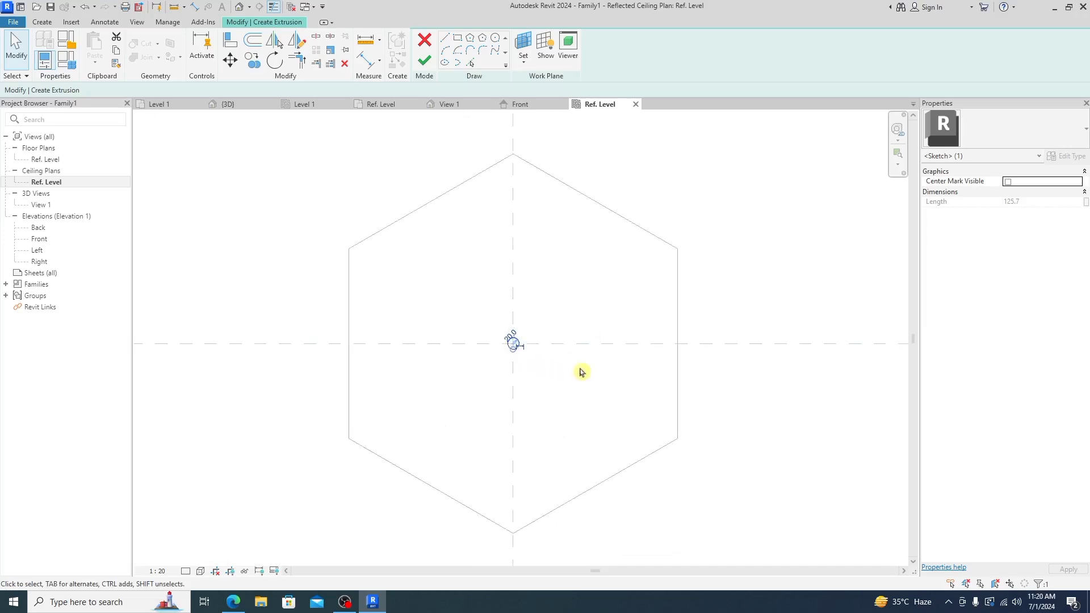
pyautogui.click(511, 337)
pyautogui.write('15')
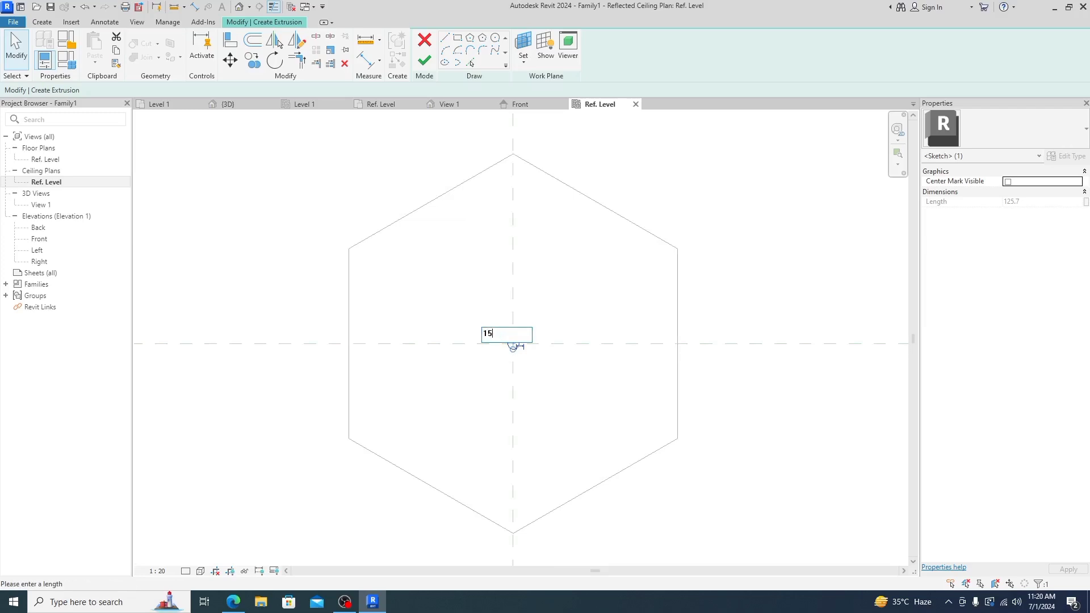
pyautogui.press('Return')
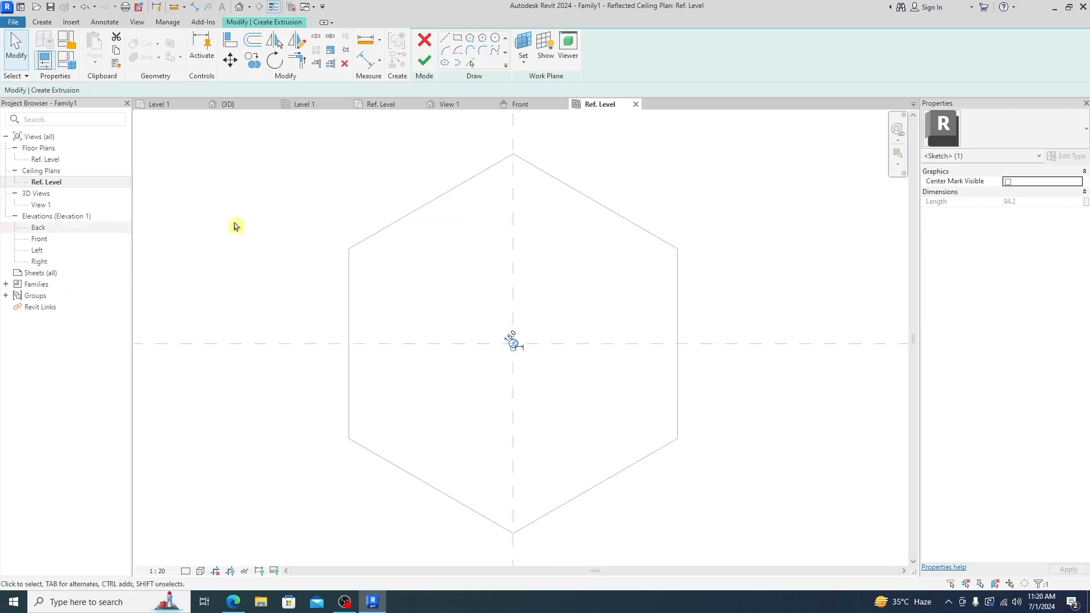
pyautogui.click(424, 61)
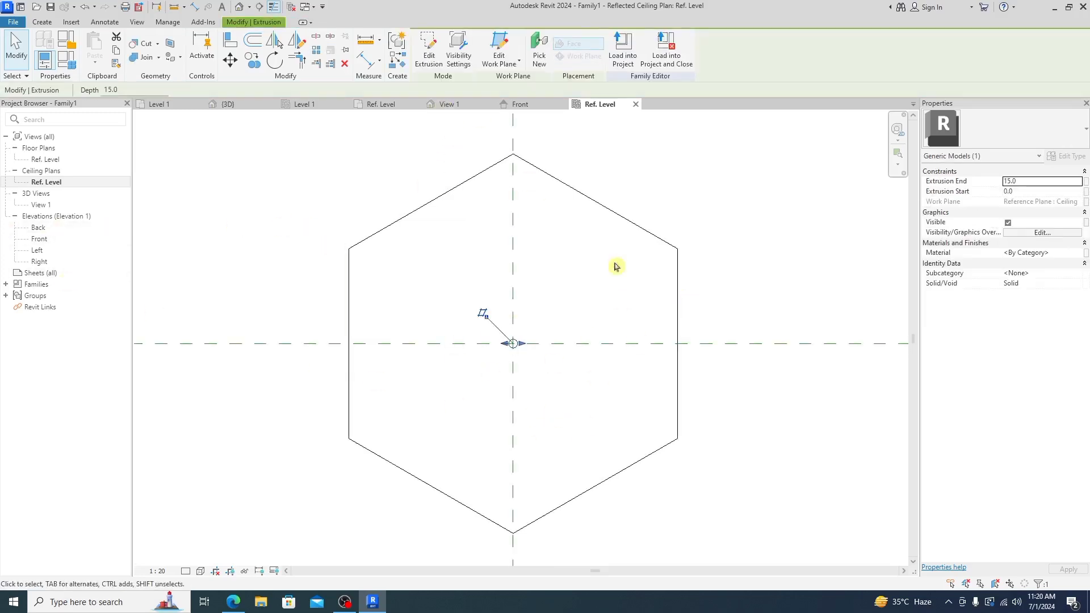
# - In the Front elevation, stretch the rod from 0 at the ceiling down to -600 at the hexagon
pyautogui.doubleClick(40, 239)
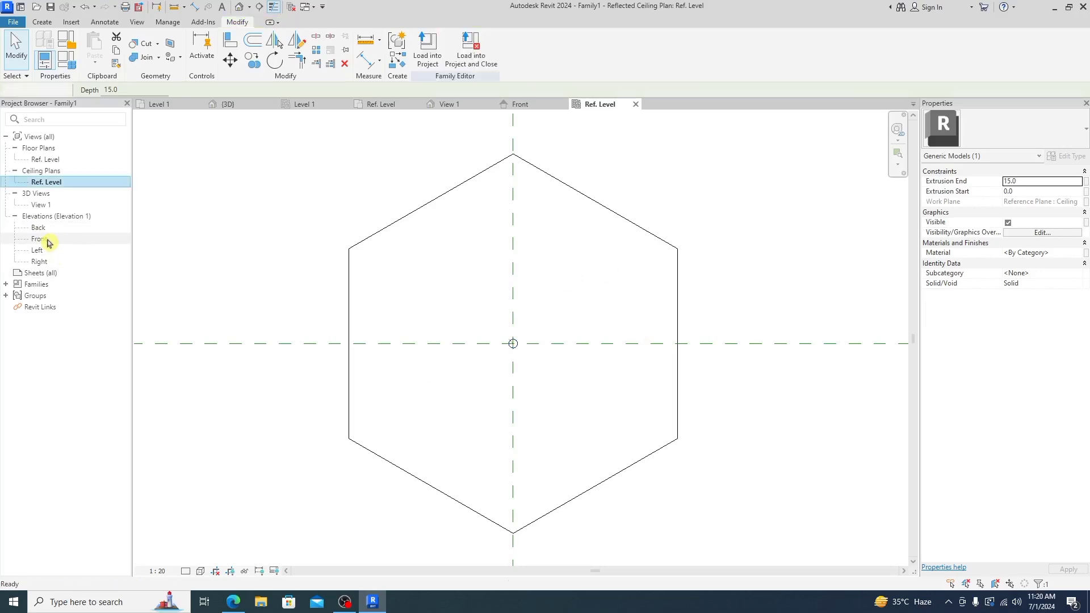
pyautogui.scroll(3, 477, 281)
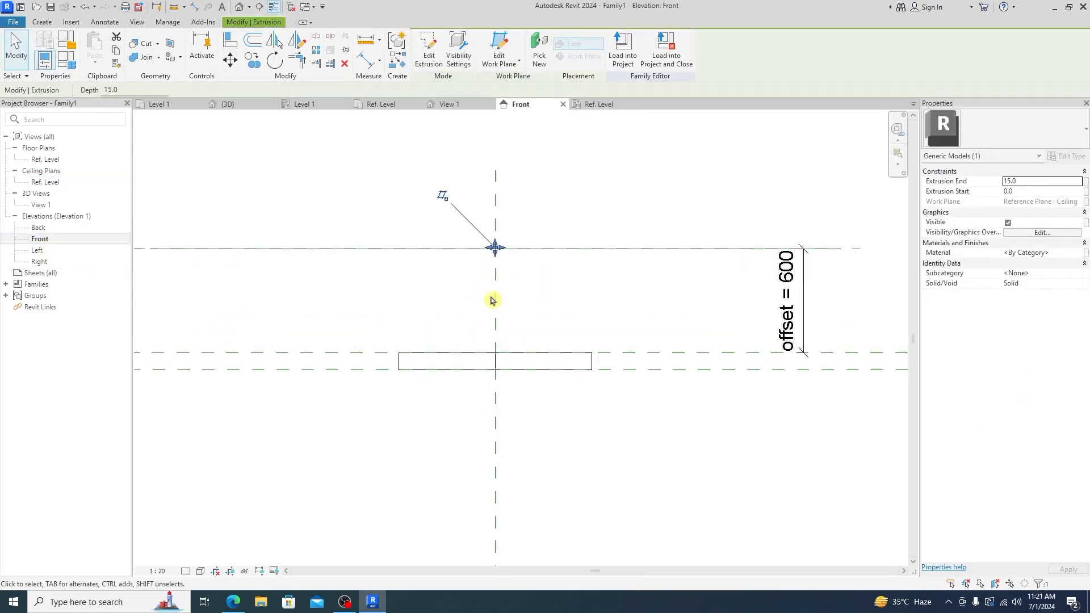
pyautogui.scroll(3, 492, 299)
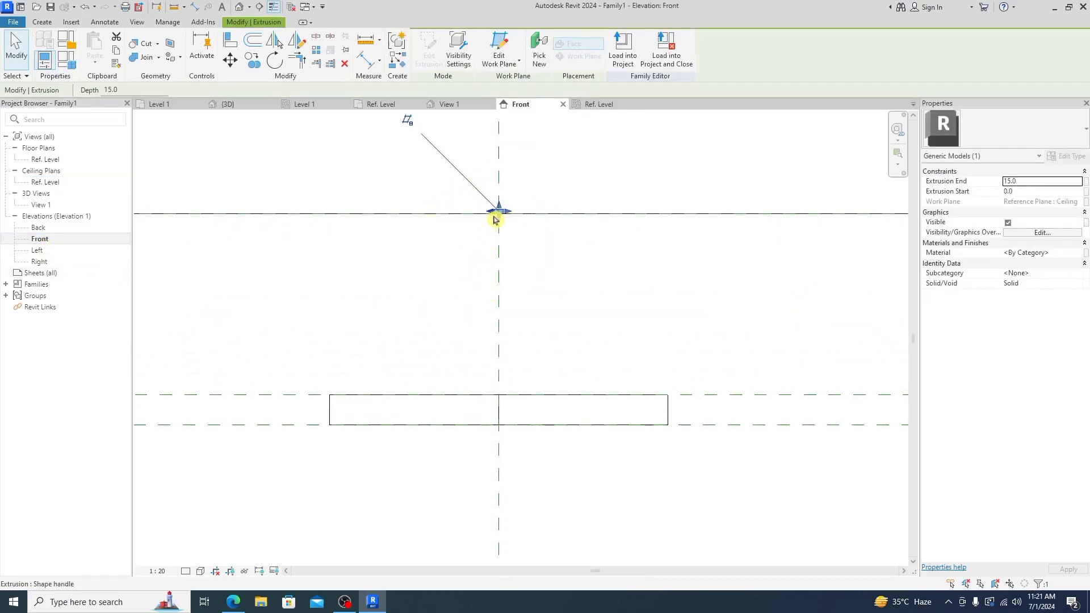
pyautogui.moveTo(494, 218); pyautogui.dragTo(500, 400)
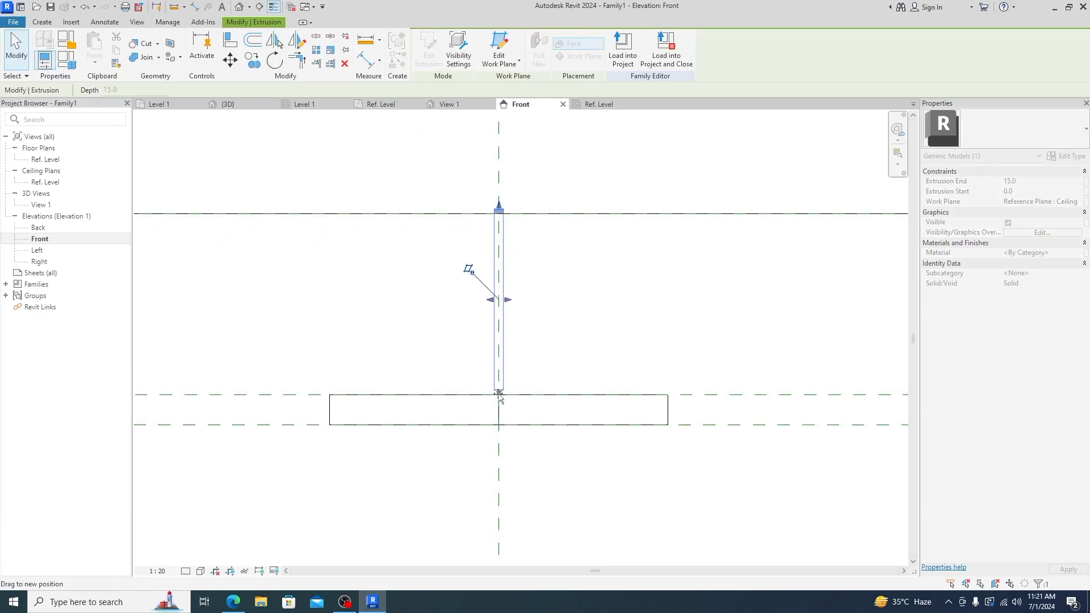
pyautogui.click(407, 310)
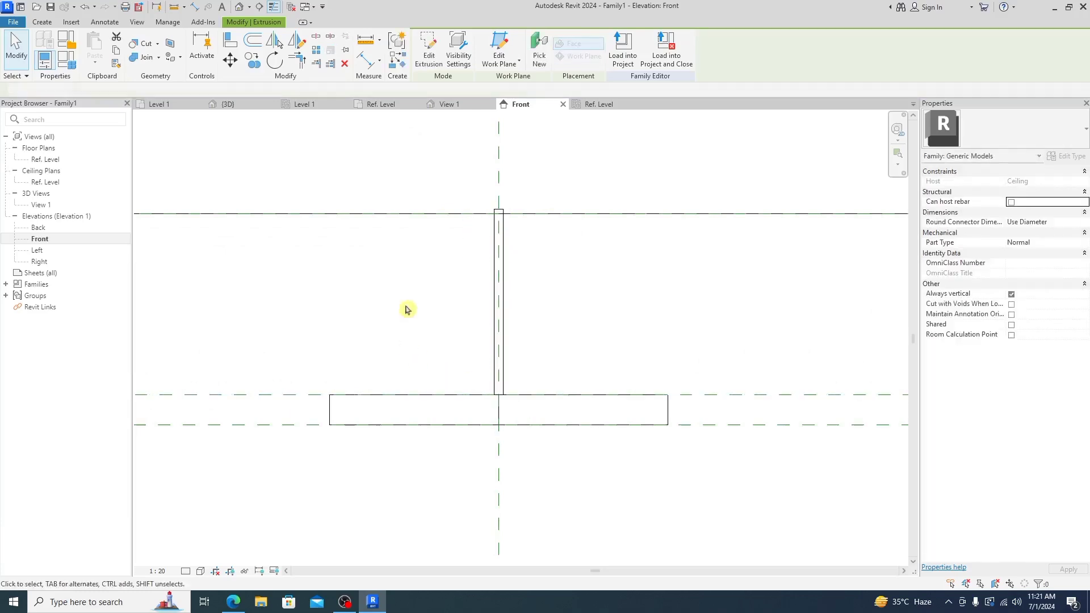
pyautogui.scroll(2, 409, 330)
pyautogui.scroll(-2, 409, 331)
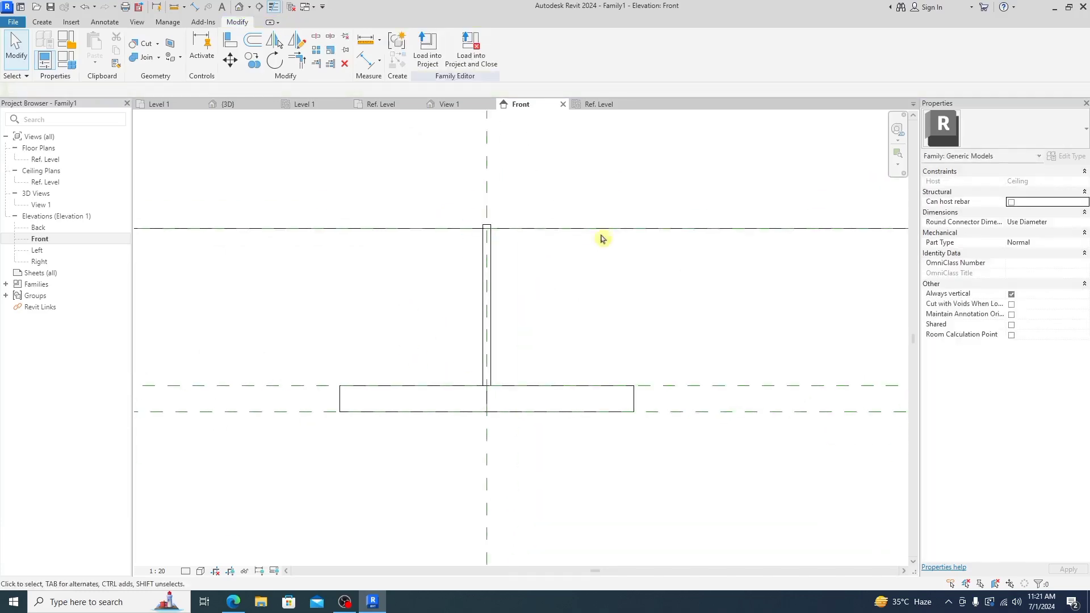
pyautogui.click(492, 294)
pyautogui.moveTo(487, 219); pyautogui.dragTo(488, 227)
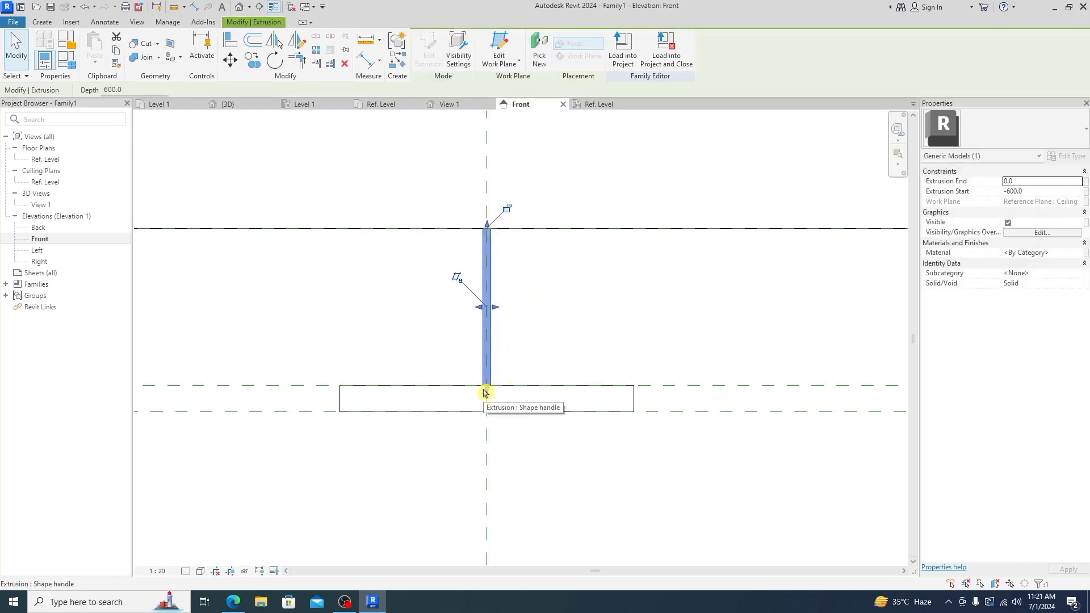
pyautogui.moveTo(487, 390)
pyautogui.mouseDown()
pyautogui.moveTo(486, 405)
pyautogui.moveTo(487, 390)
pyautogui.mouseUp()
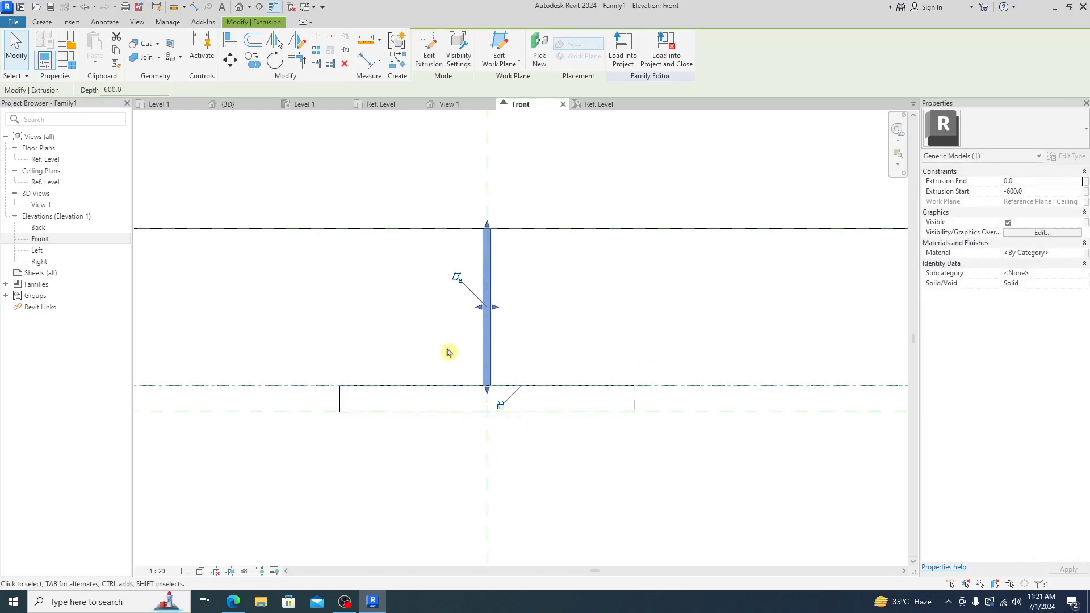
pyautogui.click(420, 298)
# - Open the default 3D view and orbit to see the fixture from below
pyautogui.scroll(-2, 419, 346)
pyautogui.scroll(-1, 419, 346)
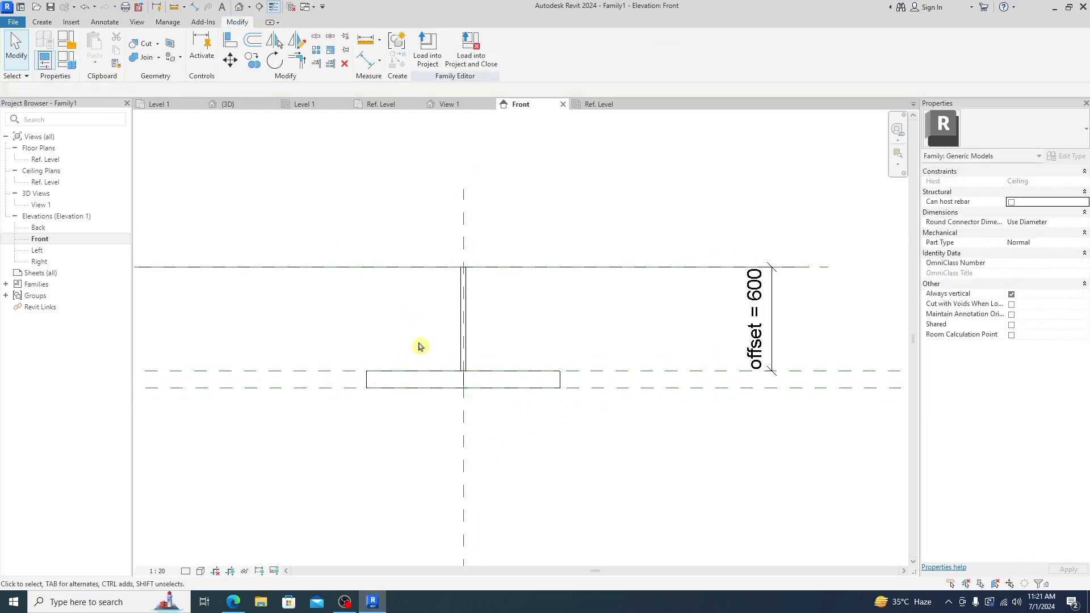
pyautogui.click(239, 7)
pyautogui.moveTo(550, 480)
pyautogui.keyDown('shift'); pyautogui.mouseDown(button='middle')
pyautogui.moveTo(616, 260)
pyautogui.moveTo(652, 185)
pyautogui.moveTo(612, 352)
pyautogui.moveTo(585, 369)
pyautogui.mouseUp(button='middle'); pyautogui.keyUp('shift')
# - Show the hexagonal fixture from below in the Hidden Line visual style
pyautogui.click(200, 571)
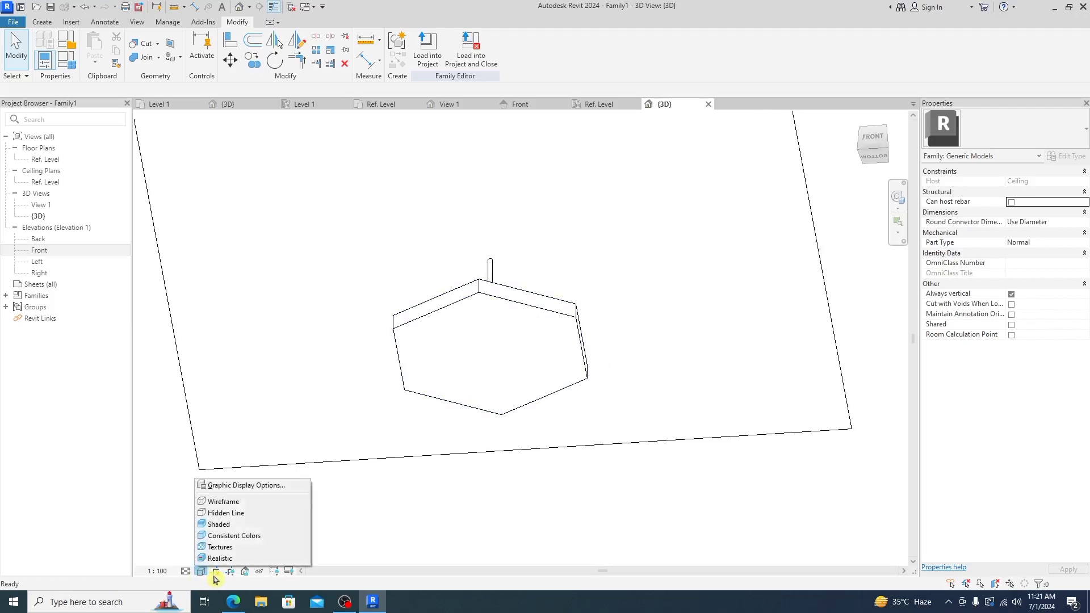
pyautogui.click(233, 559)
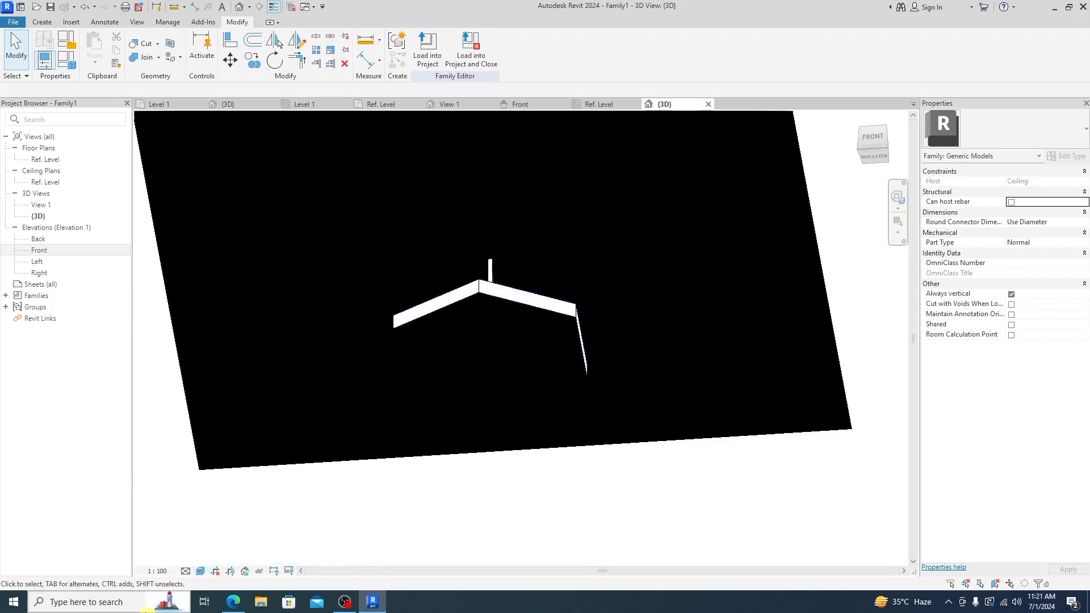
pyautogui.click(200, 571)
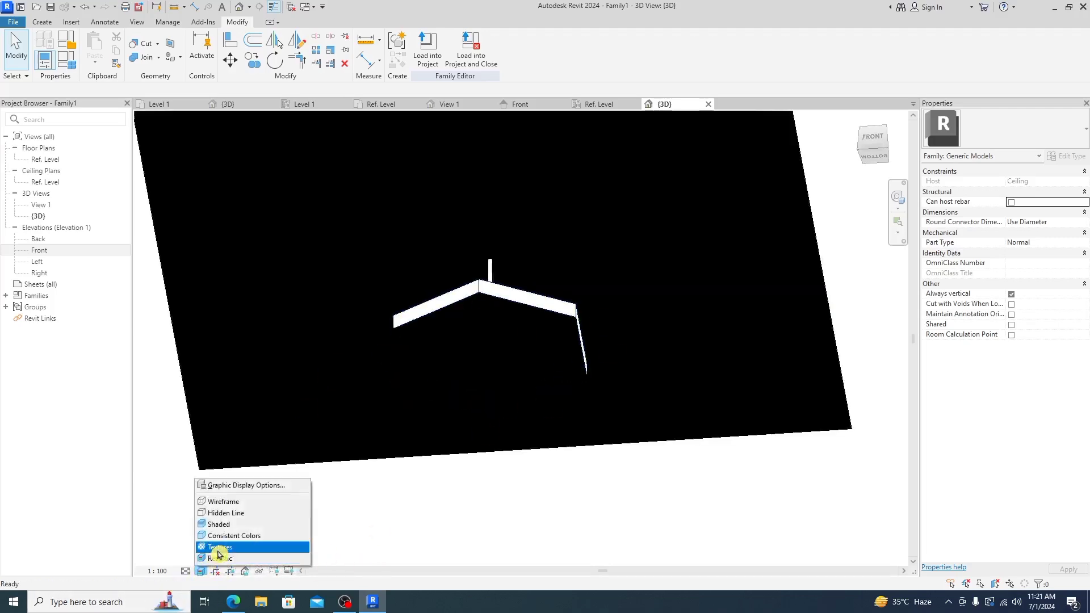
pyautogui.click(262, 514)
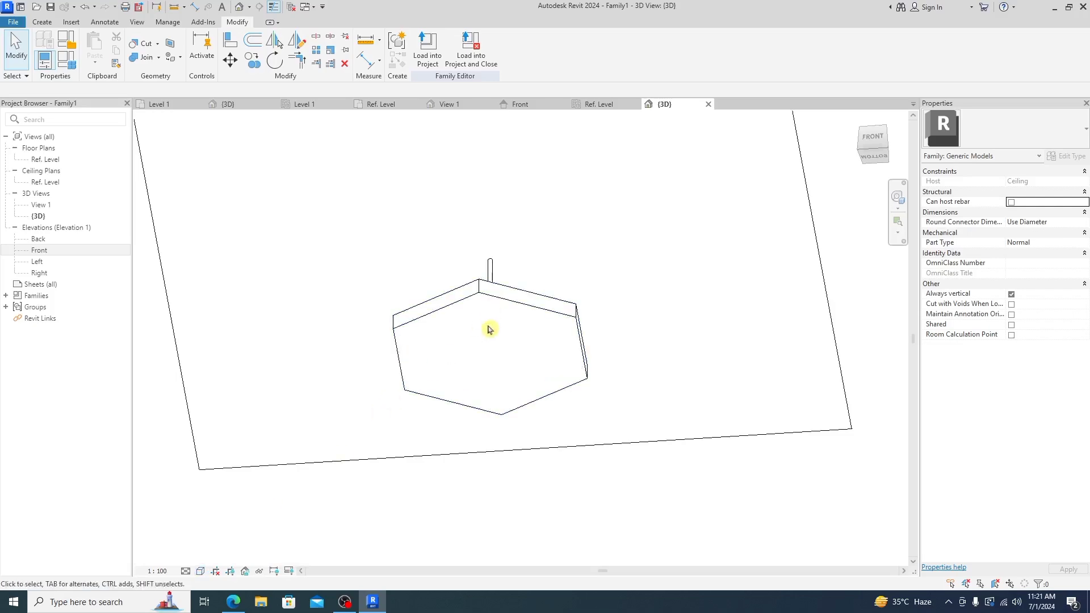
pyautogui.scroll(2, 489, 326)
pyautogui.scroll(2, 420, 332)
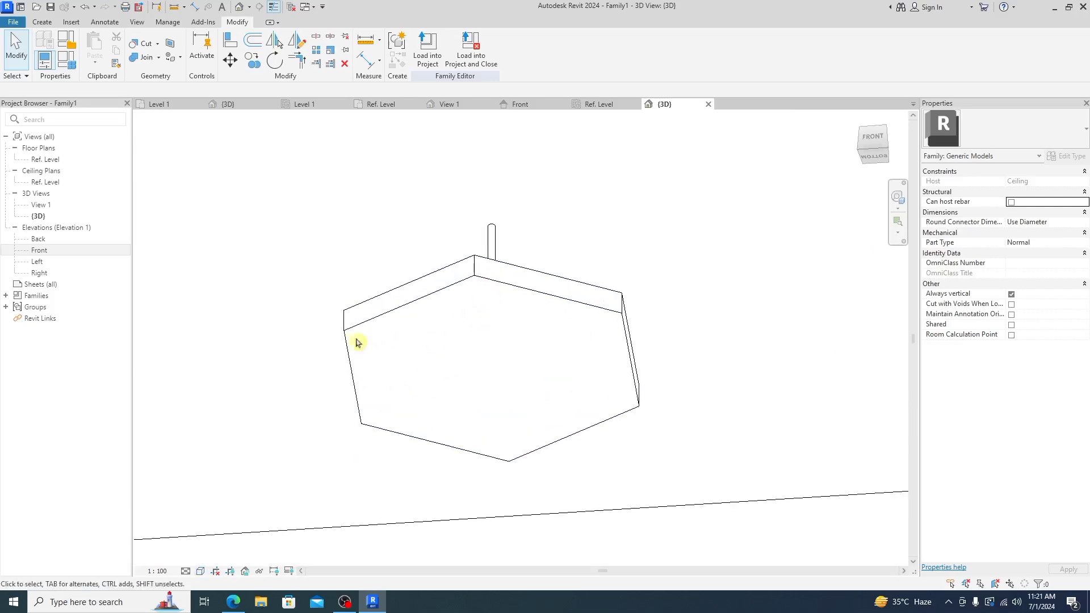
pyautogui.click(443, 297)
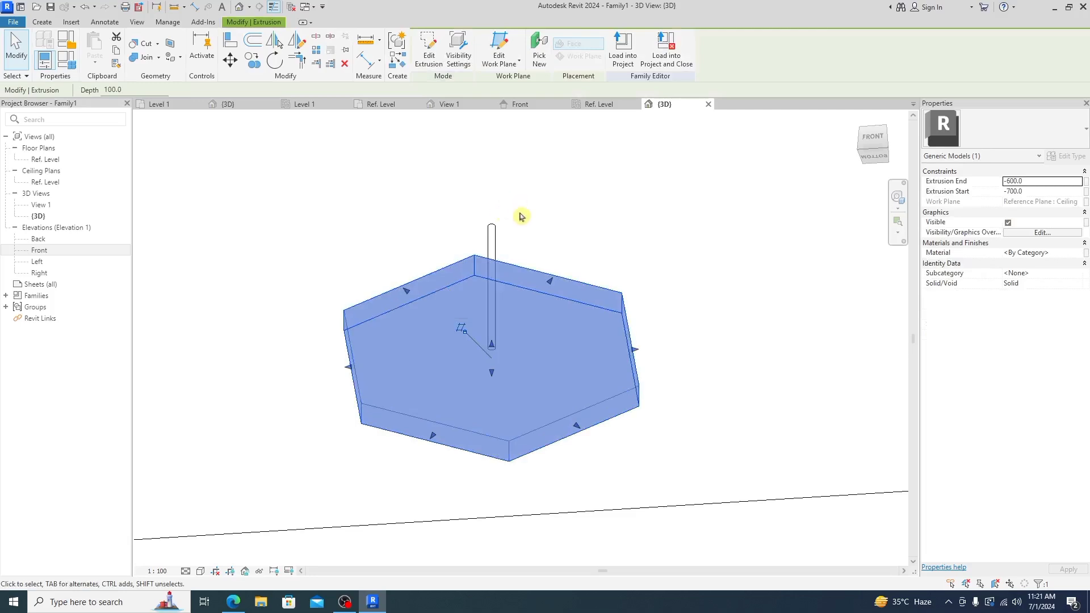
pyautogui.press('Escape')
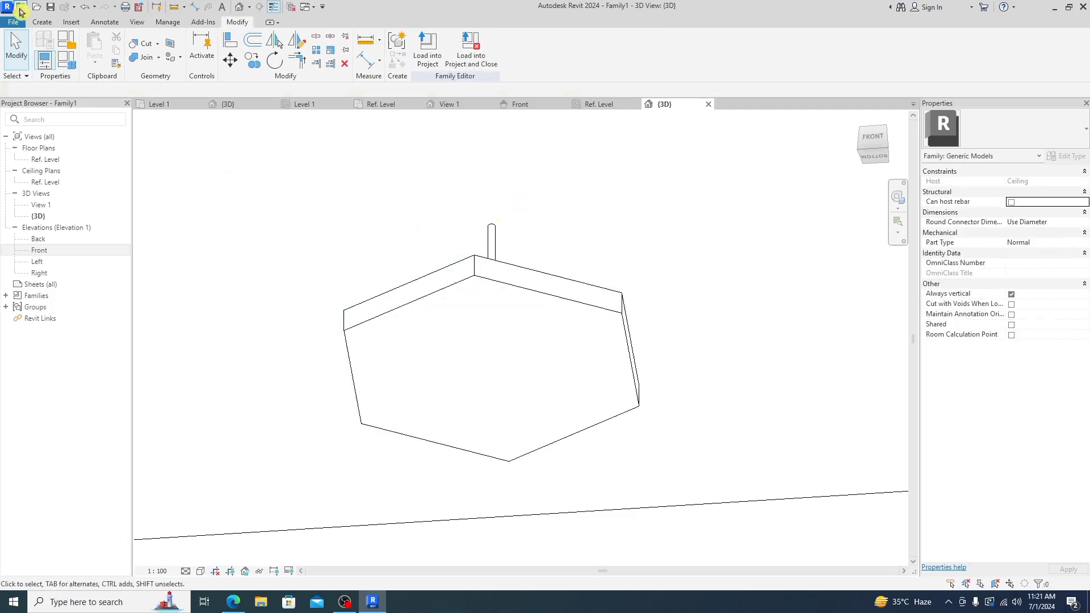
pyautogui.click(41, 22)
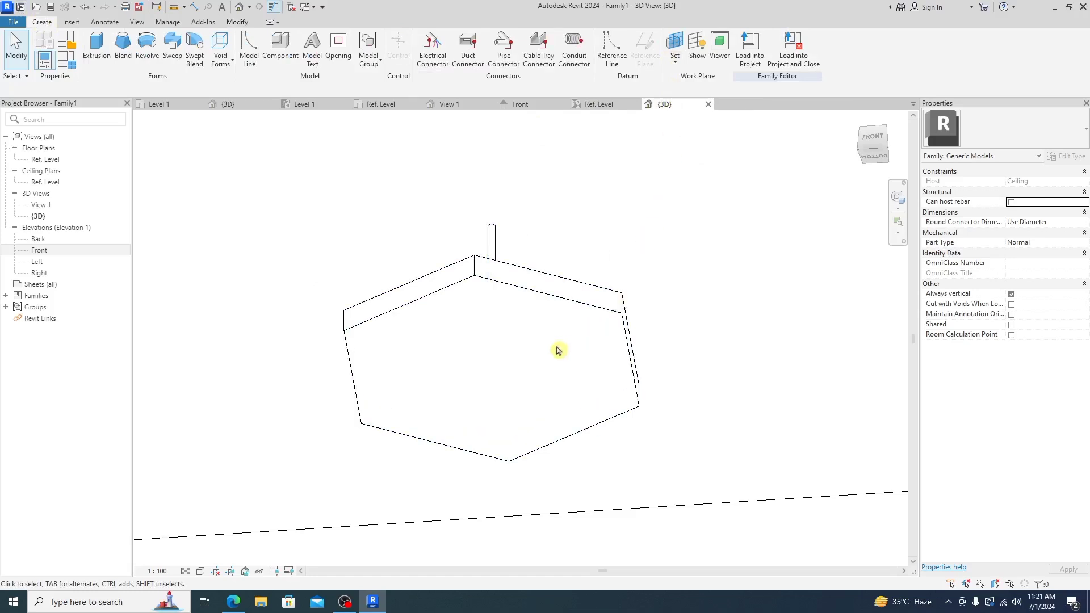
# - Set the work plane by picking the bottom face of the hexagonal fixture
pyautogui.click(675, 60)
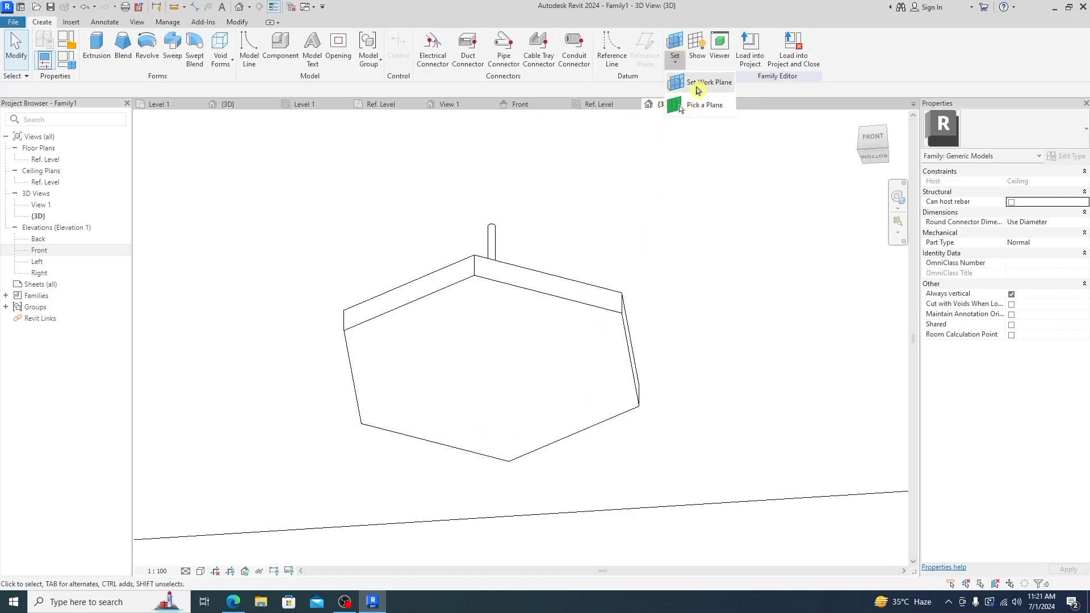
pyautogui.click(699, 90)
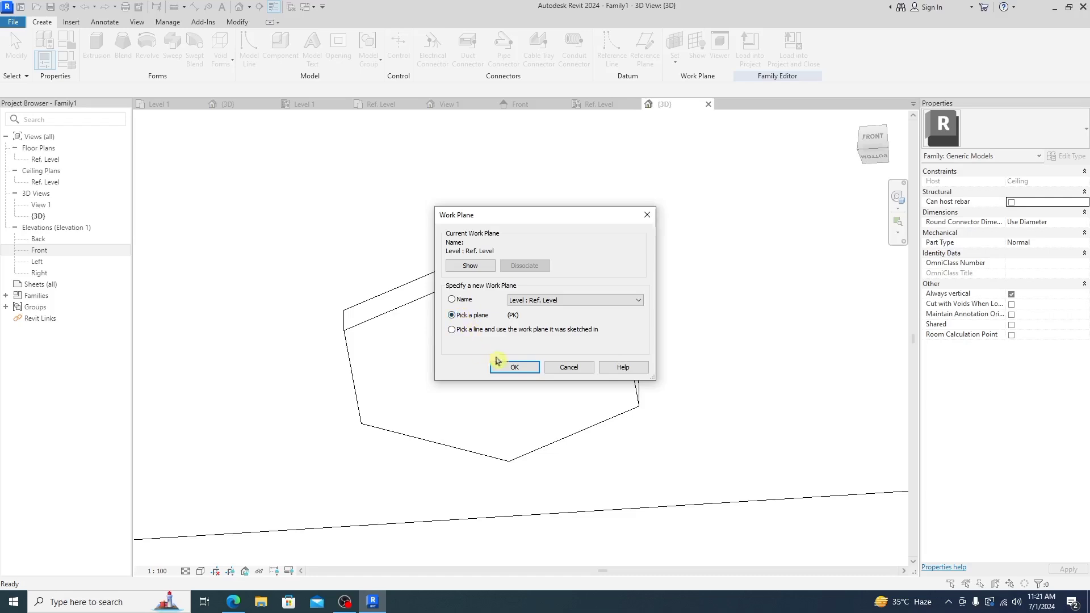
pyautogui.click(512, 369)
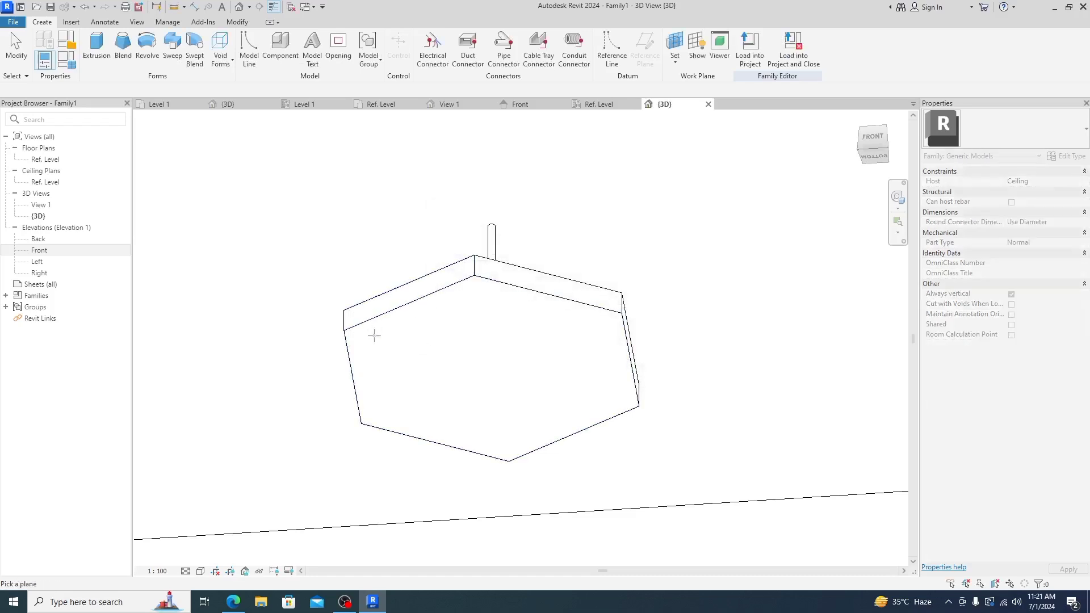
pyautogui.click(358, 381)
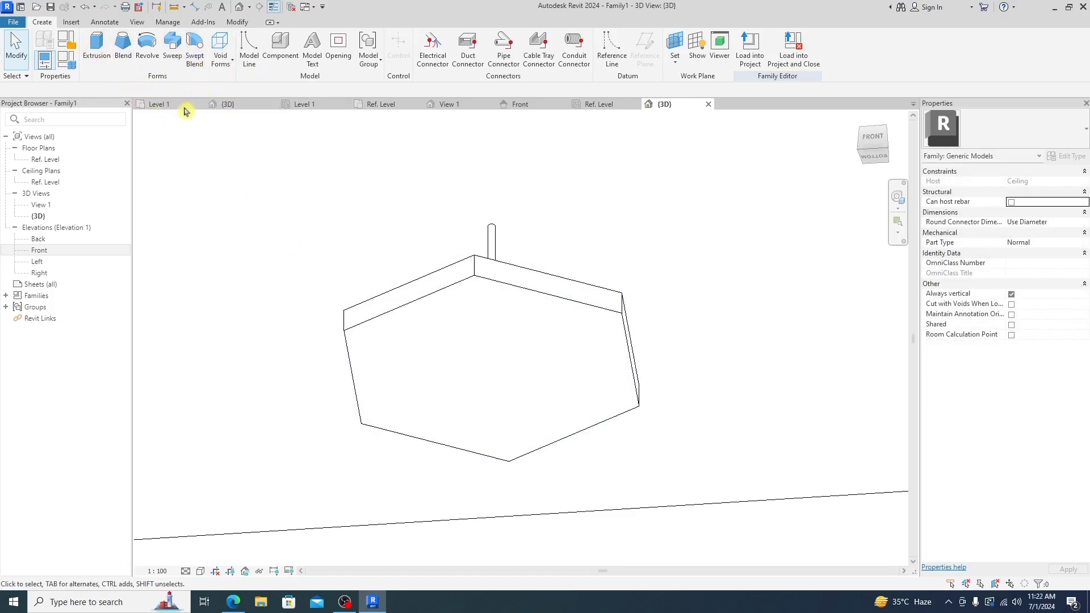
# - Sketch a void extrusion from offset hexagon edges on the fixture's underside
pyautogui.click(230, 71)
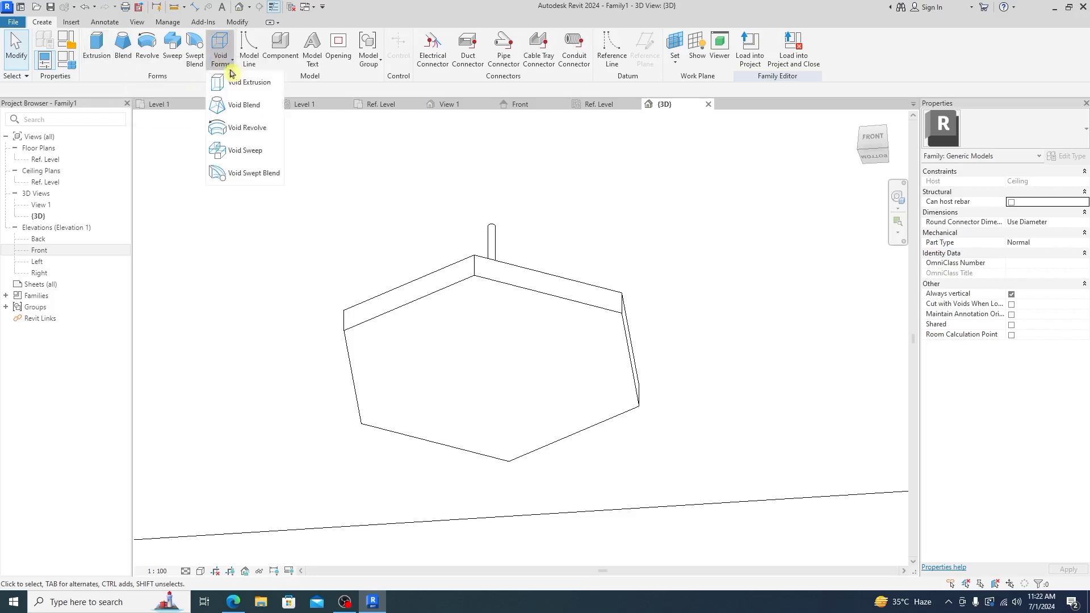
pyautogui.click(244, 82)
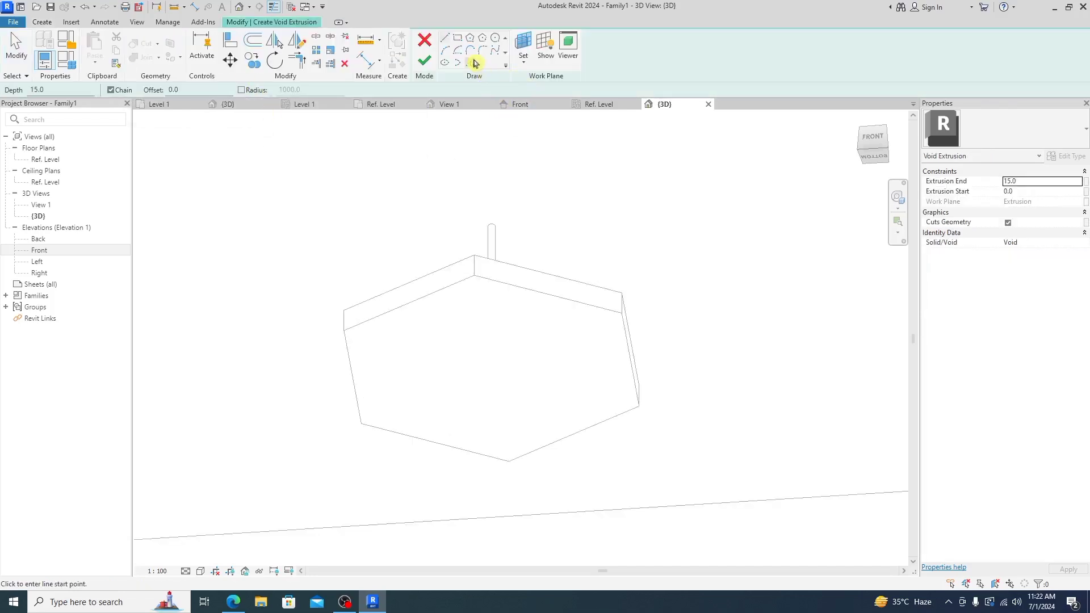
pyautogui.click(473, 62)
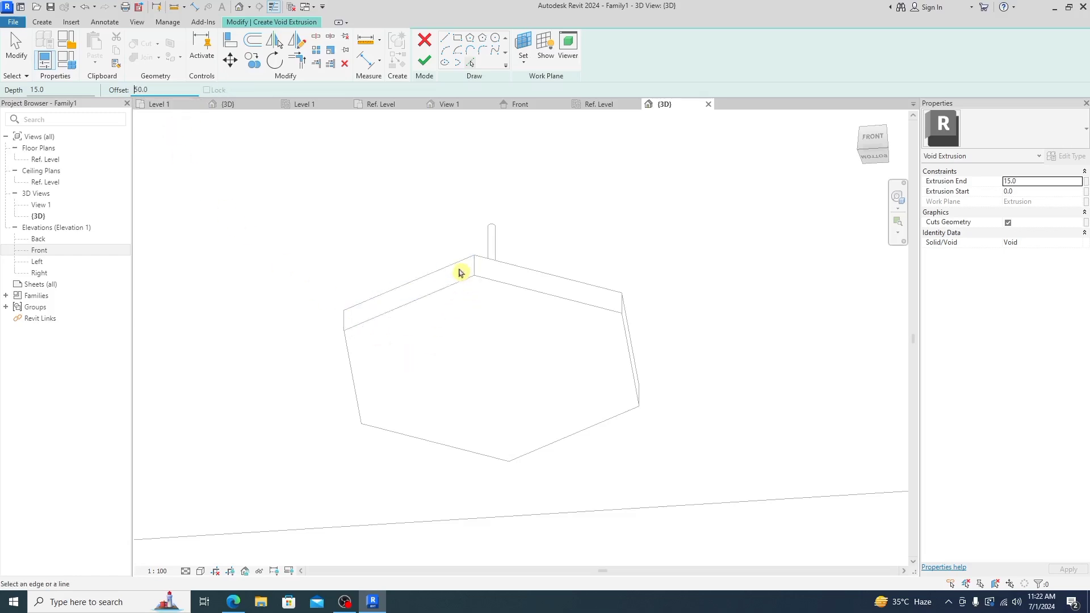
pyautogui.click(465, 294)
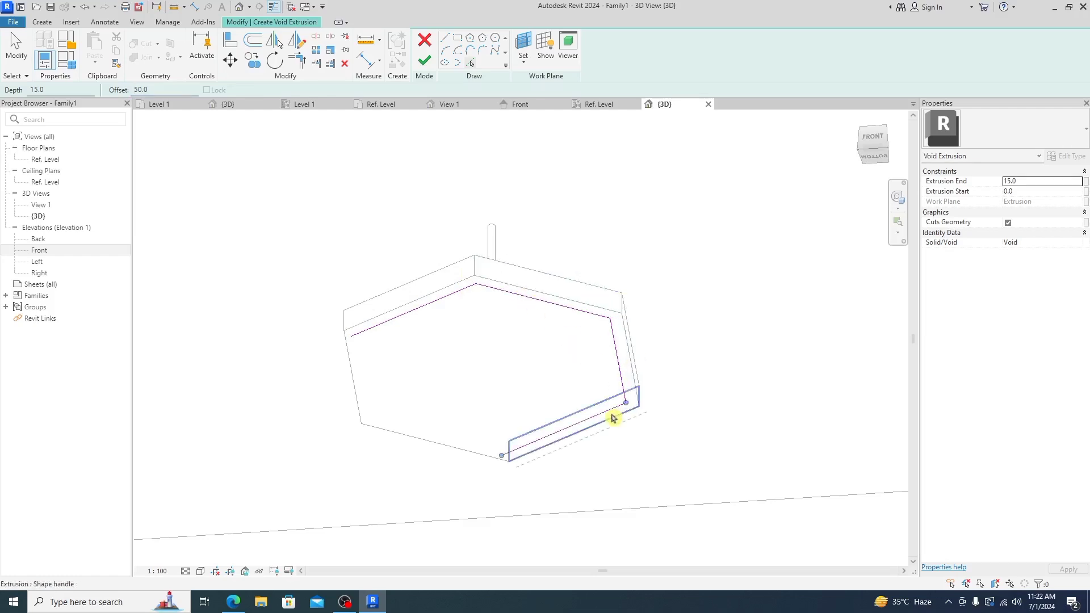
pyautogui.click(452, 446)
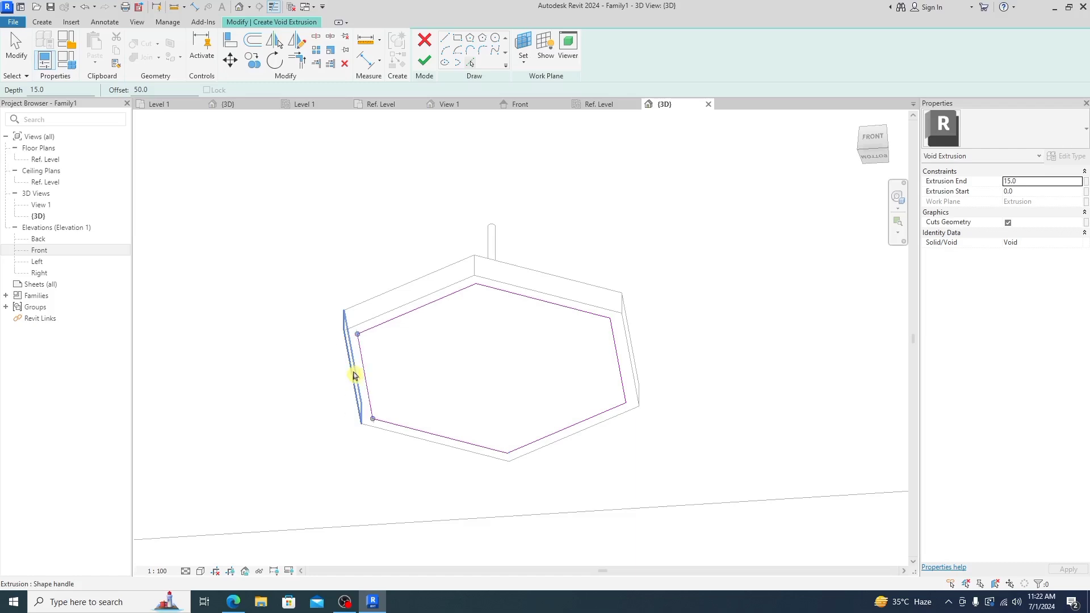
pyautogui.click(426, 65)
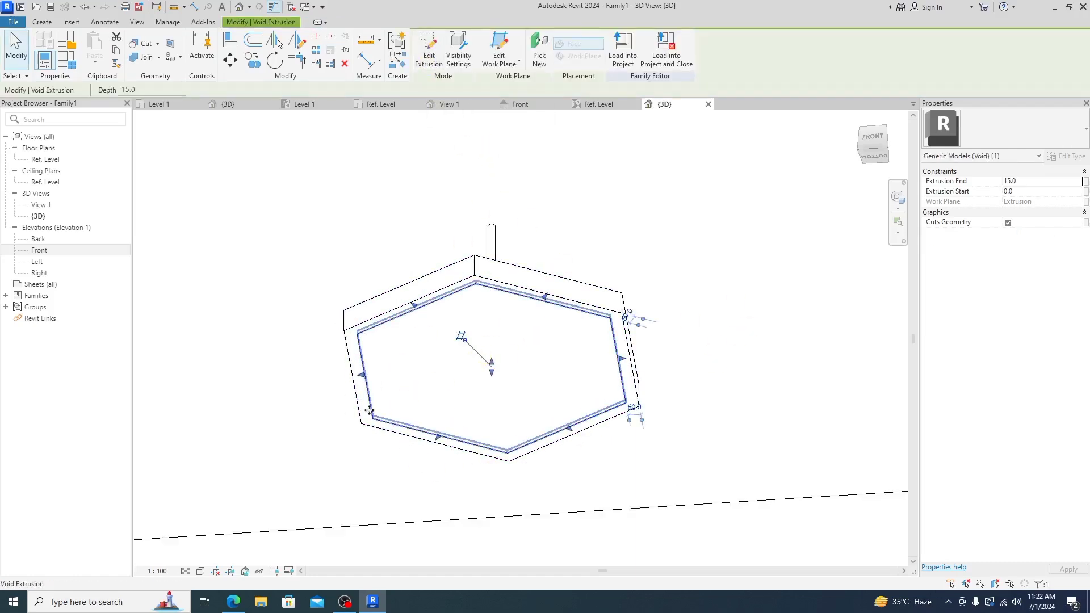
# - Select the void to check its 15.0 extrusion end cutting the housing
pyautogui.press('Escape')
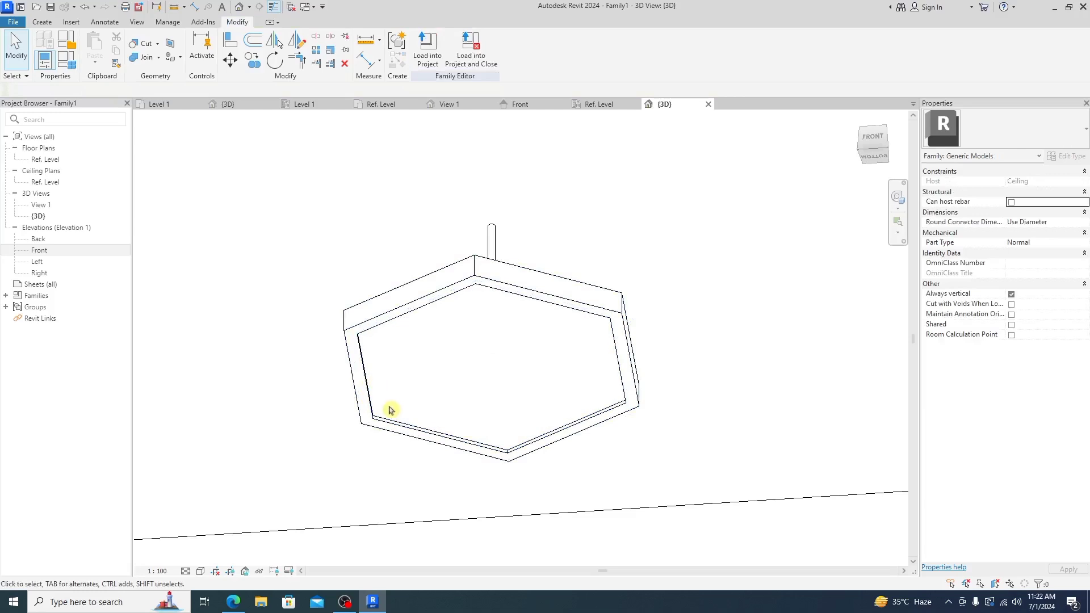
pyautogui.click(391, 419)
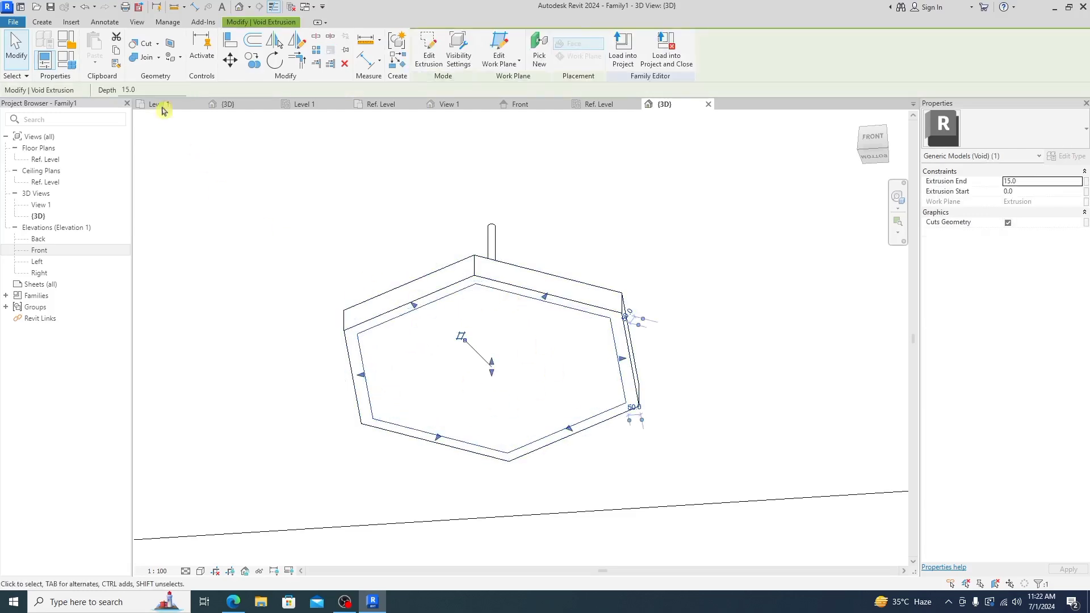
pyautogui.click(41, 21)
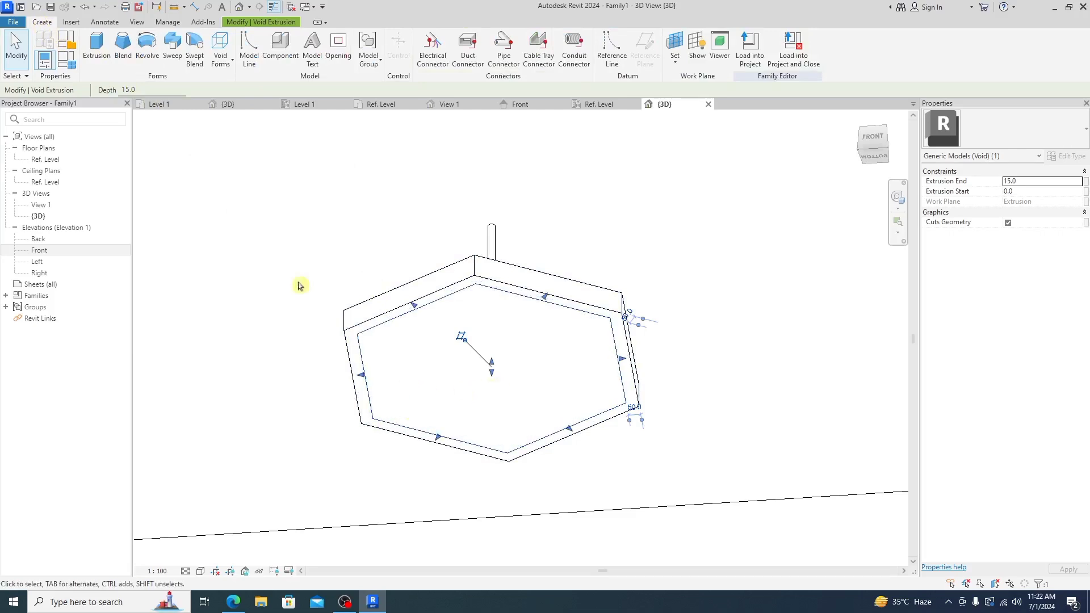
# - Start a solid extrusion and pick the recess's left, top-right, right and bottom-right edges
pyautogui.click(97, 48)
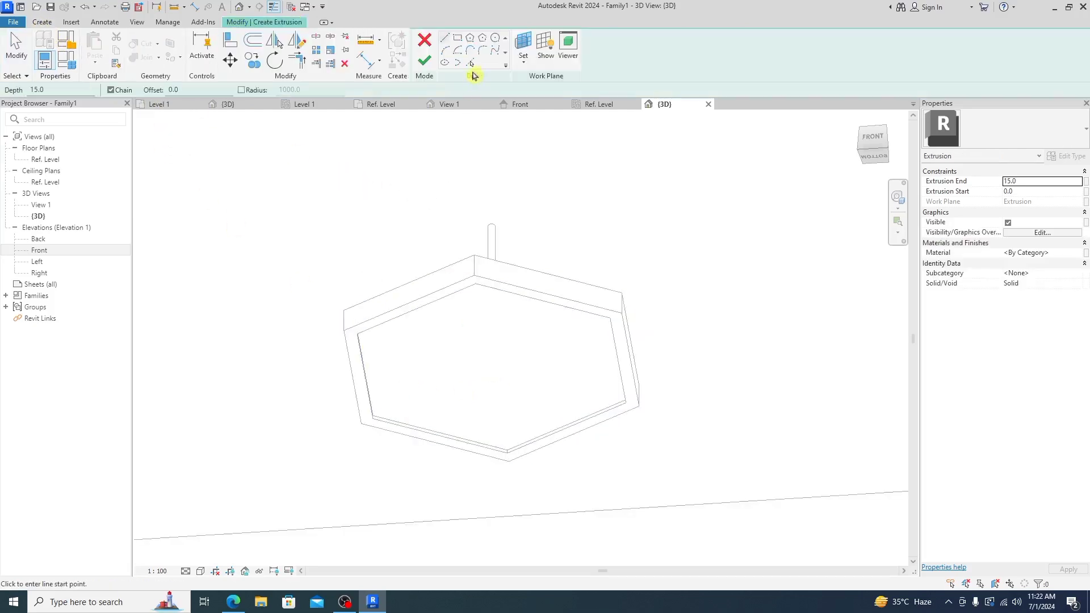
pyautogui.click(473, 63)
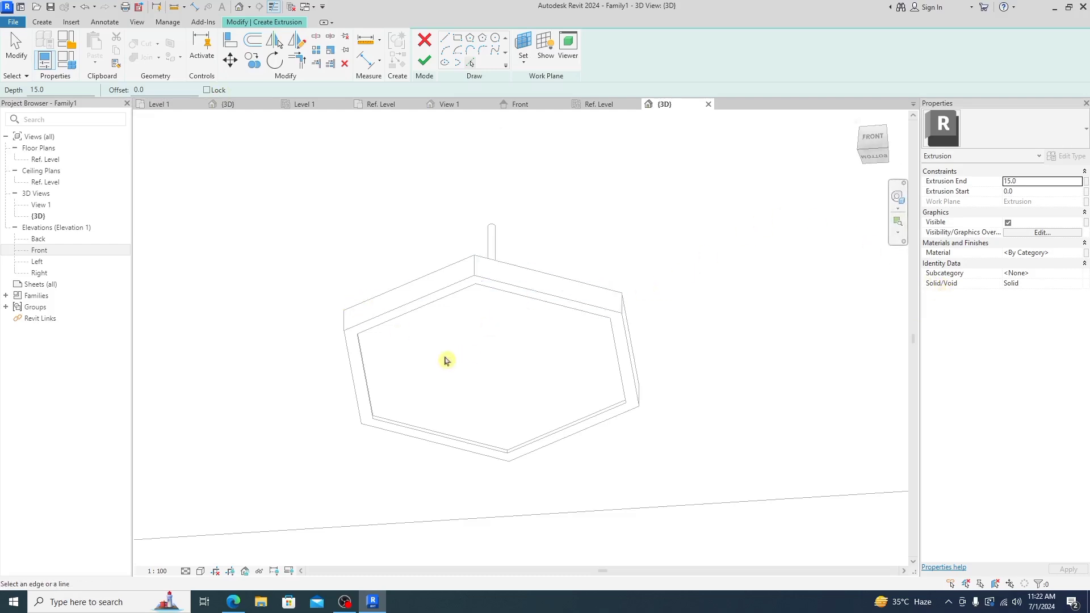
pyautogui.click(368, 394)
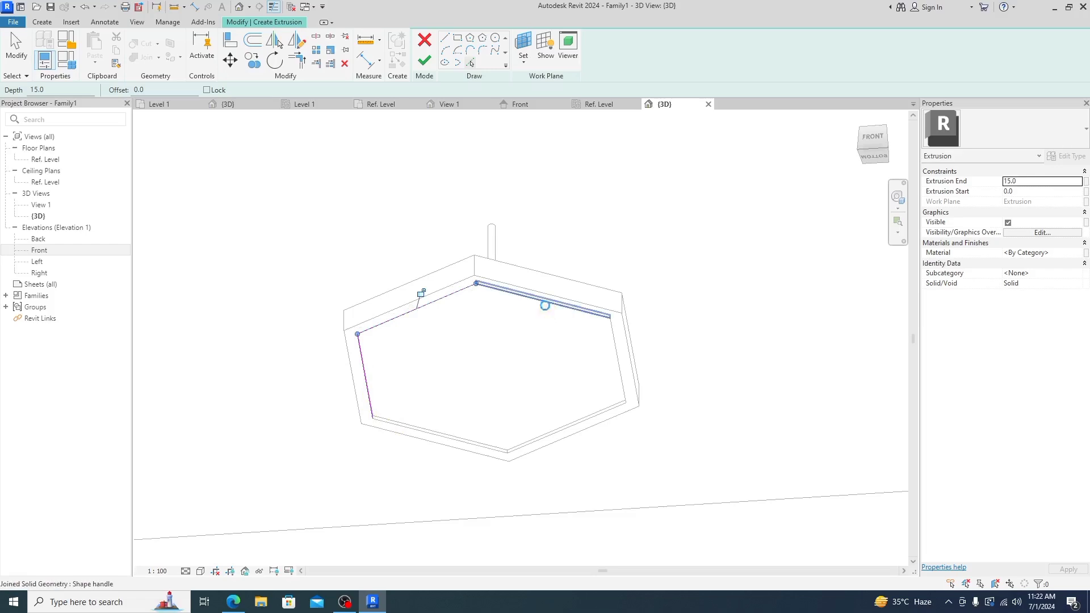
pyautogui.click(546, 302)
pyautogui.click(618, 368)
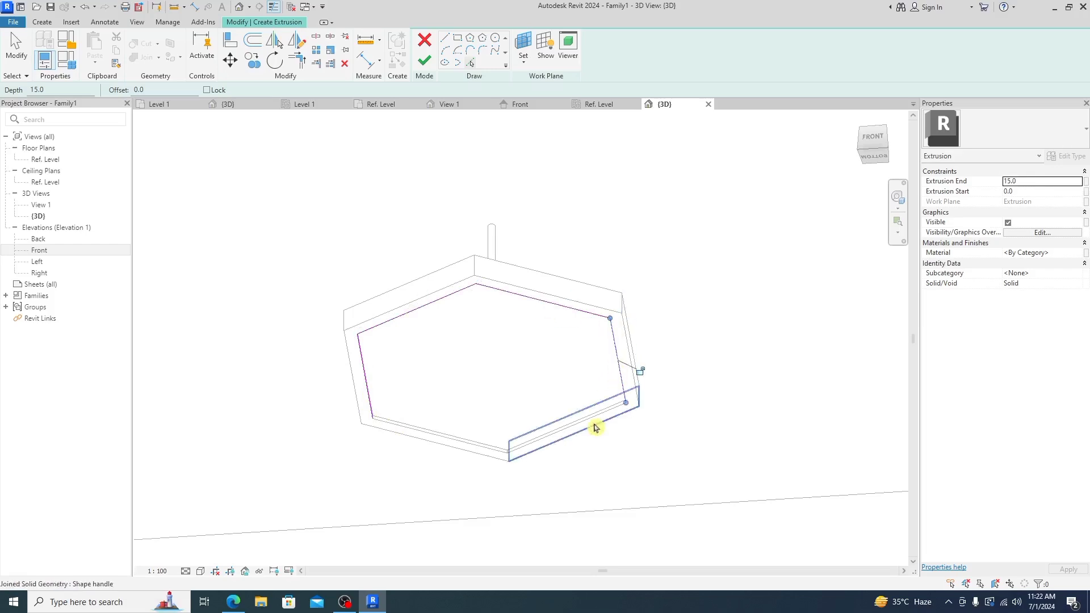
pyautogui.click(591, 419)
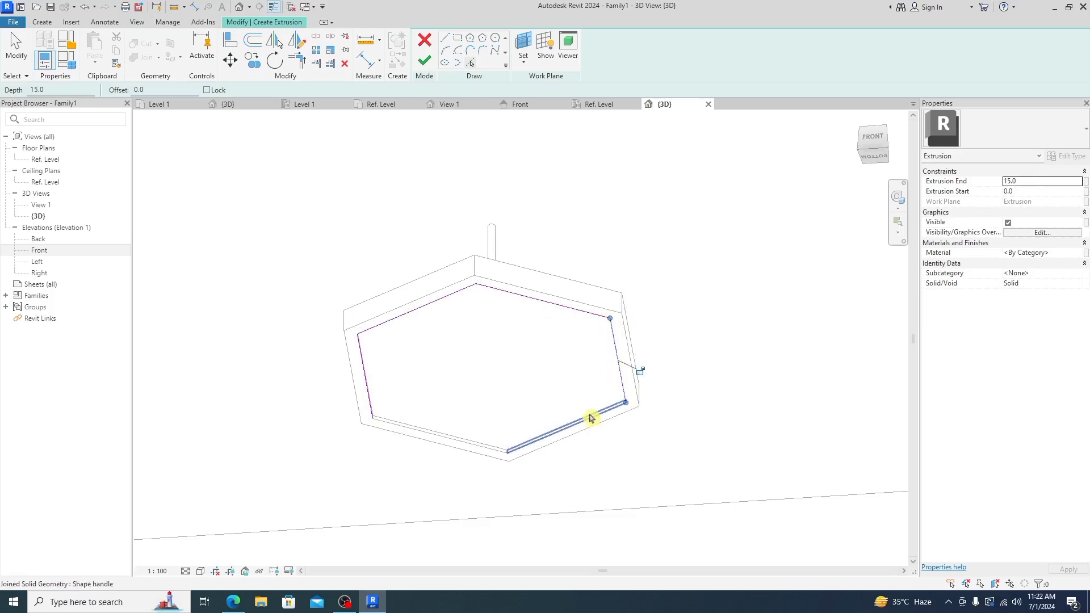
# - Pick the last recess edge and finish the hexagonal solid panel
pyautogui.click(437, 439)
pyautogui.click(426, 64)
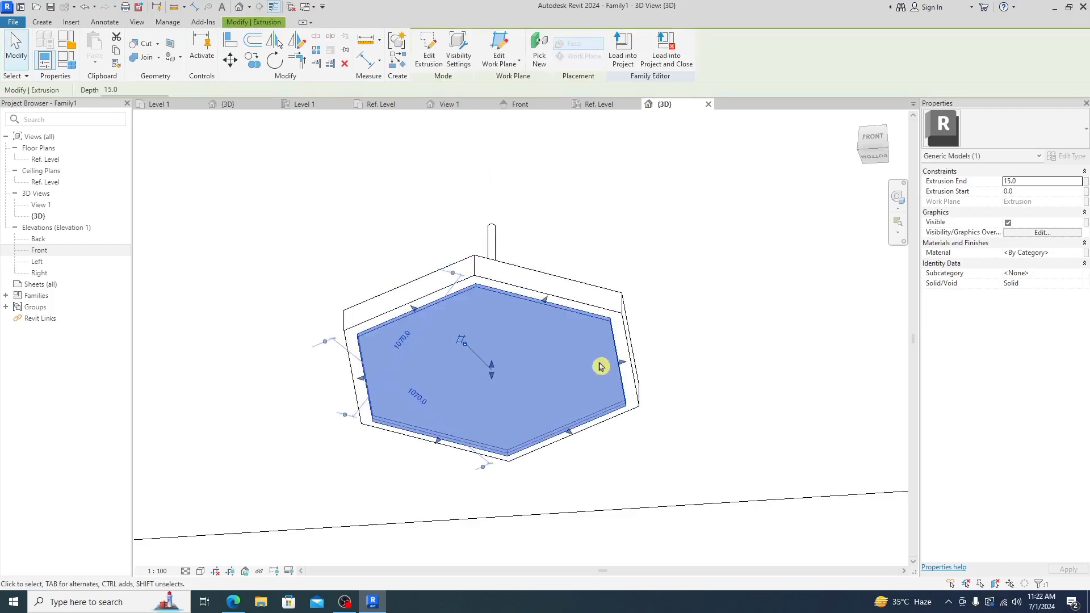
pyautogui.moveTo(605, 379)
pyautogui.keyDown('shift'); pyautogui.mouseDown(button='middle')
pyautogui.moveTo(612, 390)
pyautogui.moveTo(613, 367)
pyautogui.mouseUp(button='middle'); pyautogui.keyUp('shift')
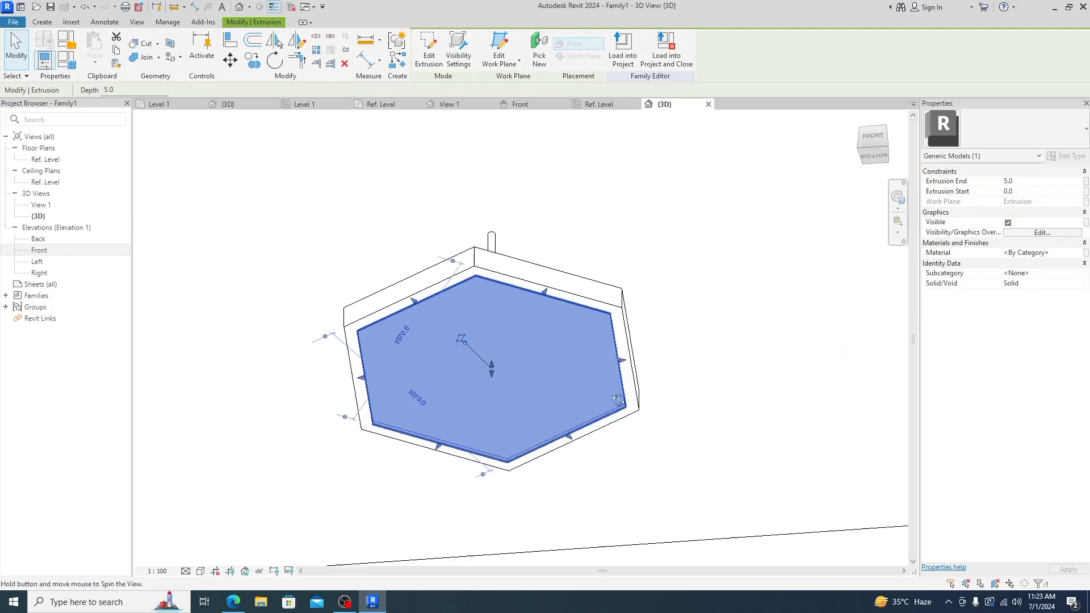
pyautogui.keyDown('shift'); pyautogui.moveTo(810, 369); pyautogui.dragTo(795, 398, button='middle'); pyautogui.keyUp('shift')
pyautogui.moveTo(478, 428)
pyautogui.keyDown('shift'); pyautogui.mouseDown(button='middle')
pyautogui.moveTo(543, 482)
pyautogui.moveTo(499, 502)
pyautogui.mouseUp(button='middle'); pyautogui.keyUp('shift')
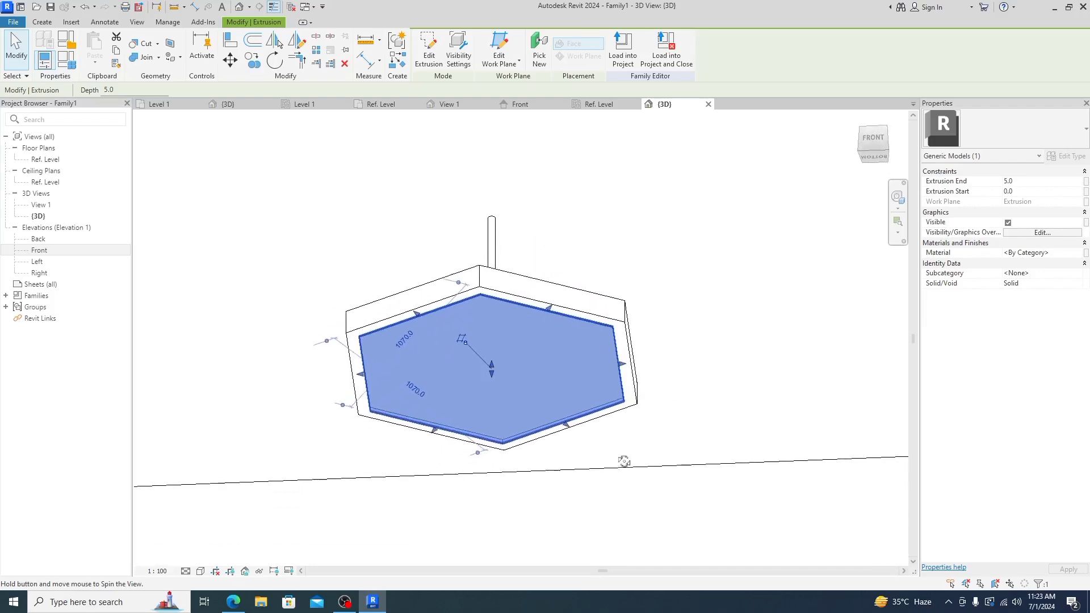
# - Set the panel's Extrusion End to -5.0 and reselect it
pyautogui.click(1032, 182)
pyautogui.write('-5')
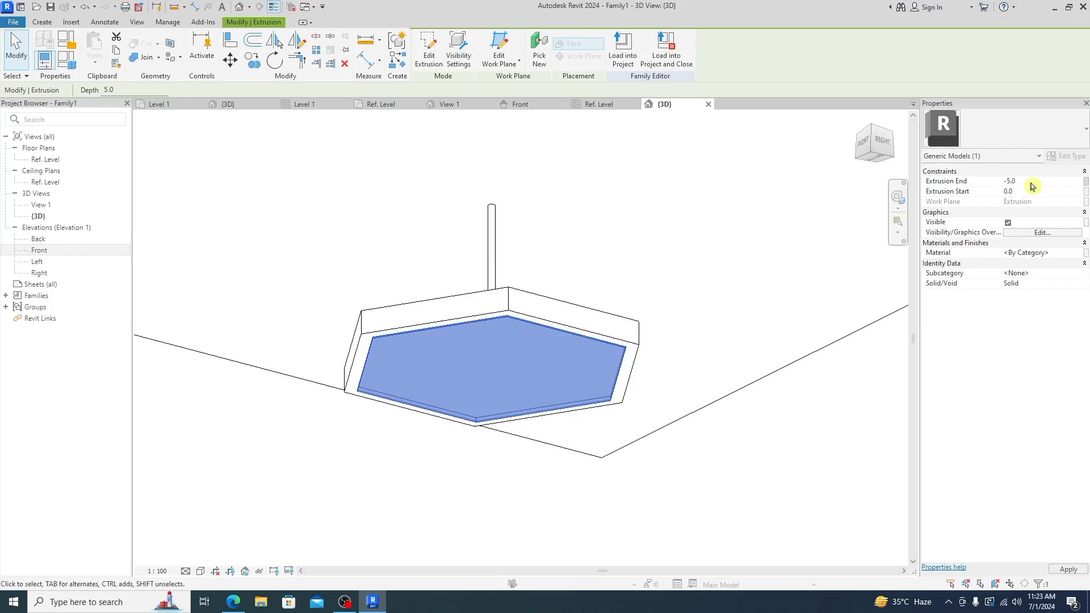
pyautogui.moveTo(541, 420)
pyautogui.keyDown('shift'); pyautogui.mouseDown(button='middle')
pyautogui.moveTo(548, 429)
pyautogui.moveTo(374, 419)
pyautogui.mouseUp(button='middle'); pyautogui.keyUp('shift')
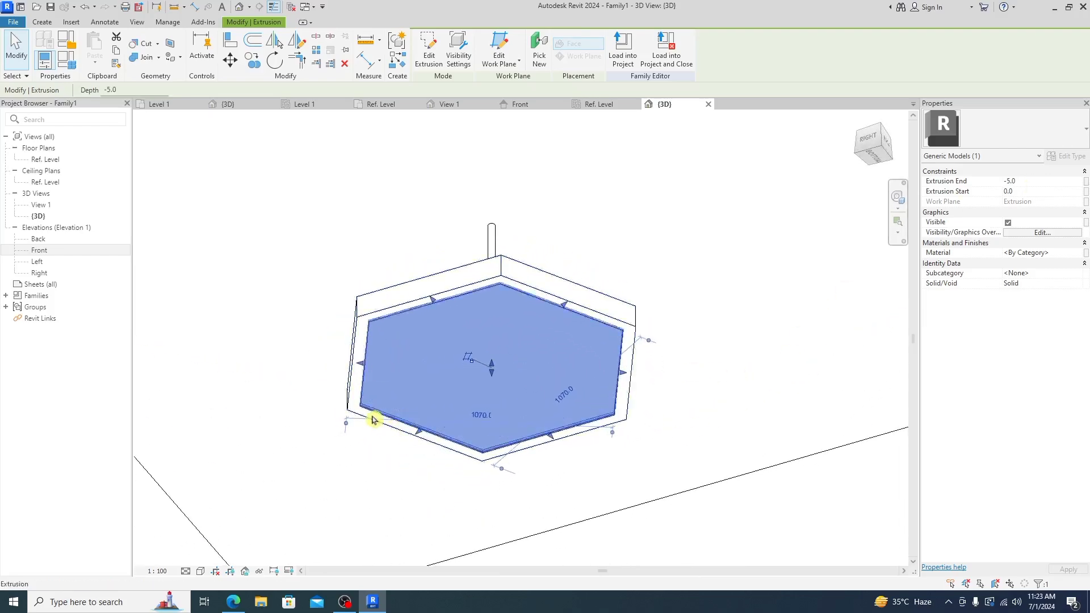
pyautogui.scroll(4, 374, 419)
pyautogui.click(380, 464)
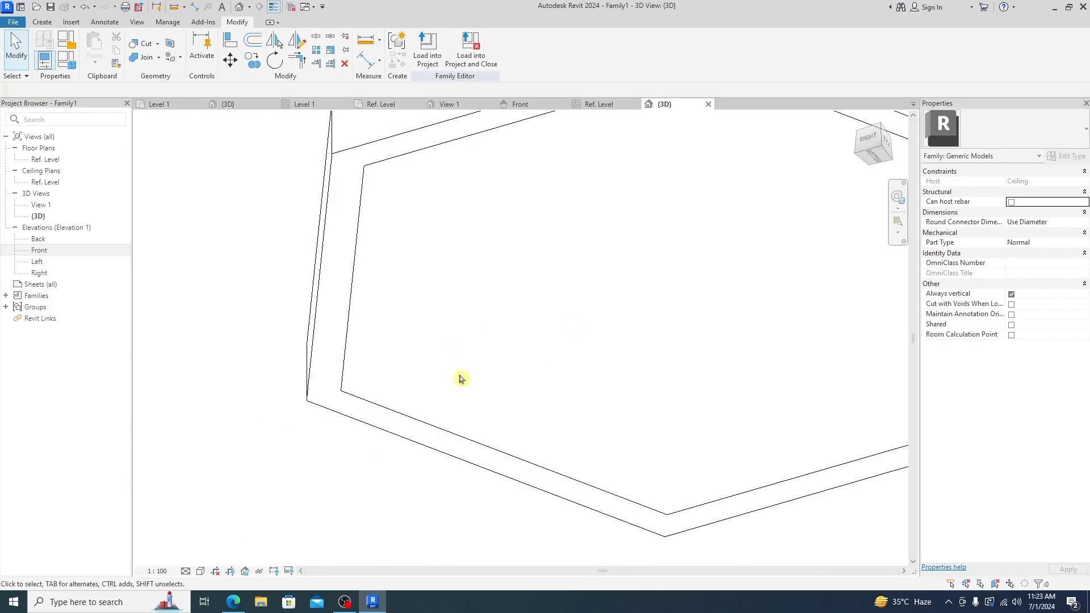
pyautogui.scroll(-2, 476, 331)
pyautogui.scroll(-2, 476, 331)
pyautogui.click(436, 379)
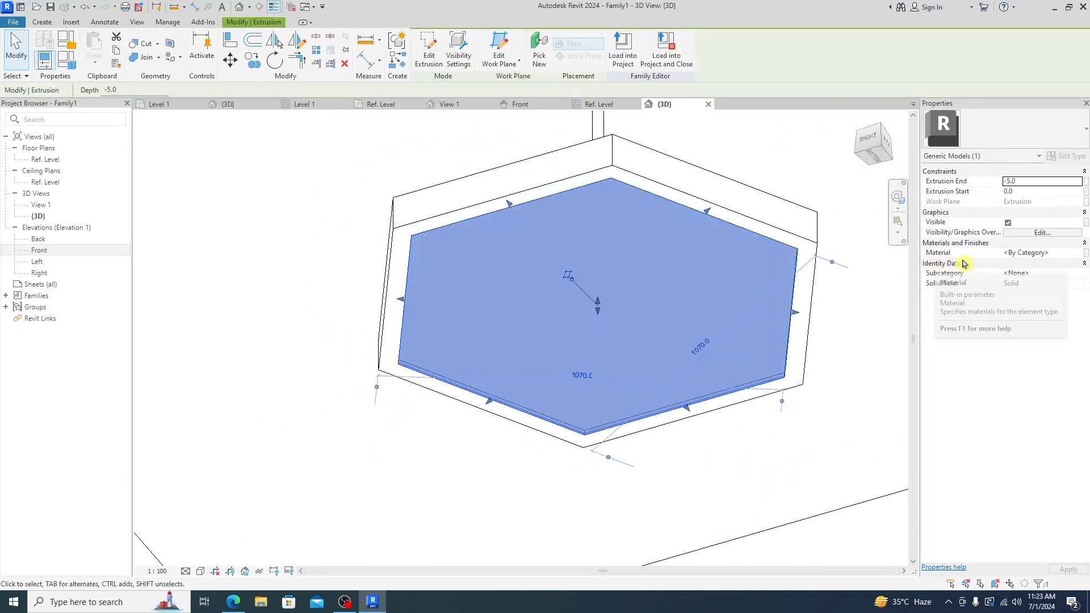
# - Assign the Glass, White, High Luminance material to the panel after searching 'glass'
pyautogui.click(1050, 253)
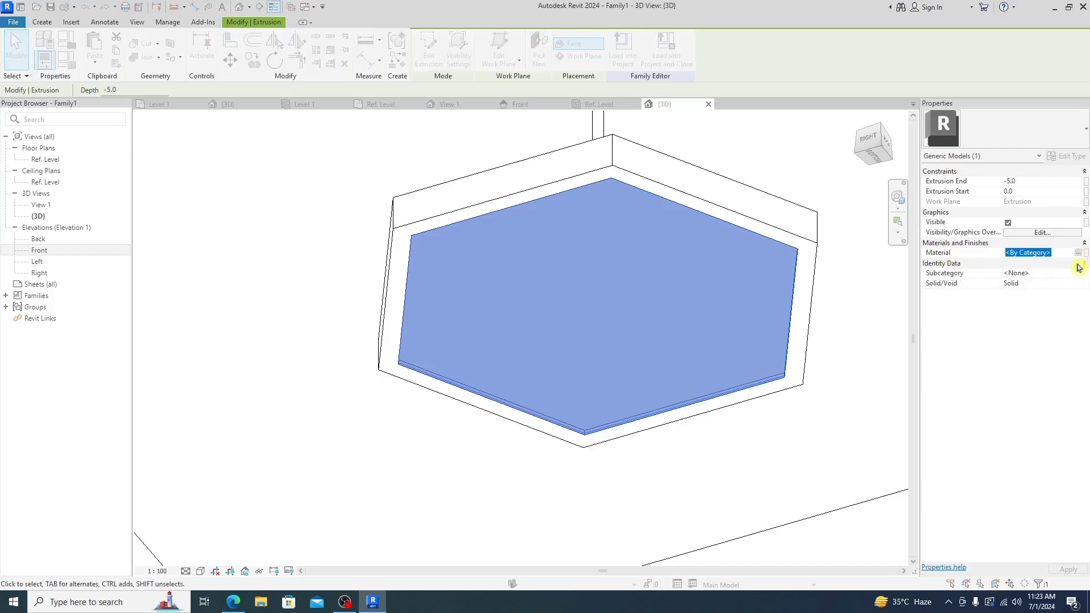
pyautogui.click(1084, 252)
pyautogui.write('glass')
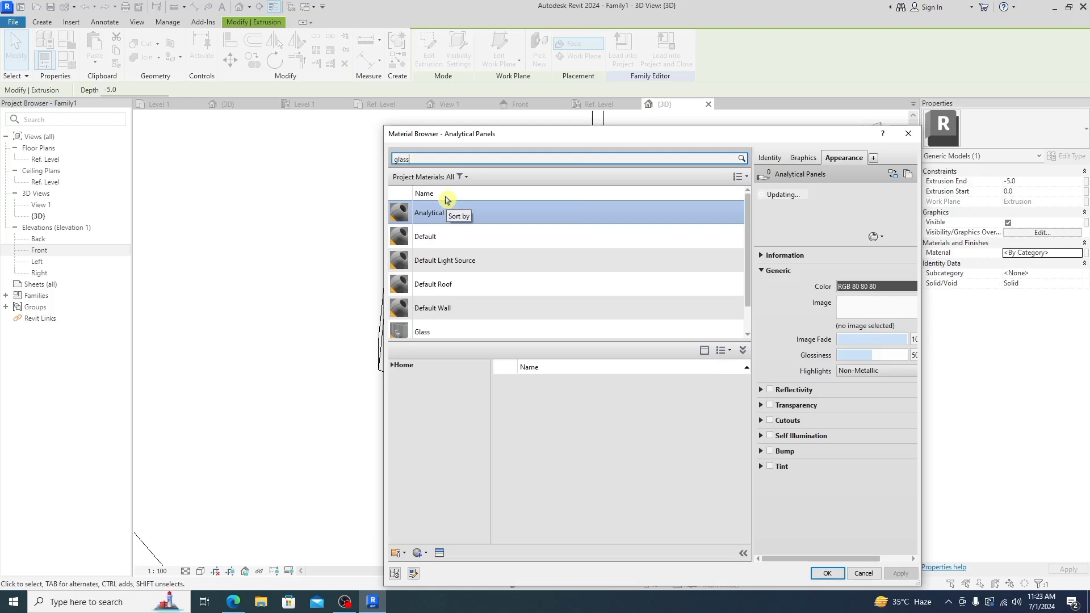
pyautogui.press('Return')
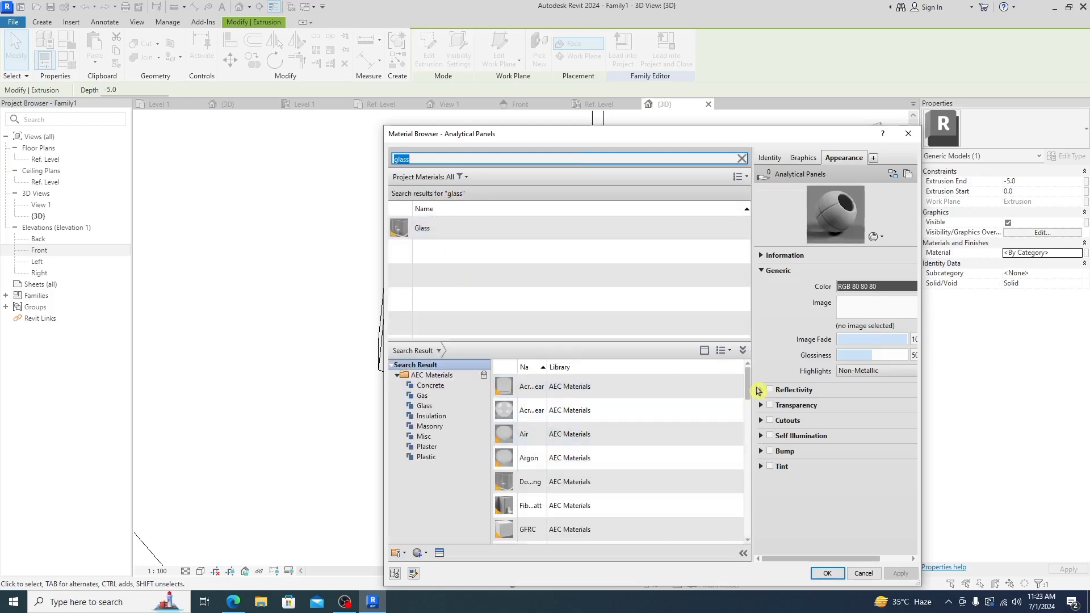
pyautogui.moveTo(748, 383); pyautogui.dragTo(741, 541)
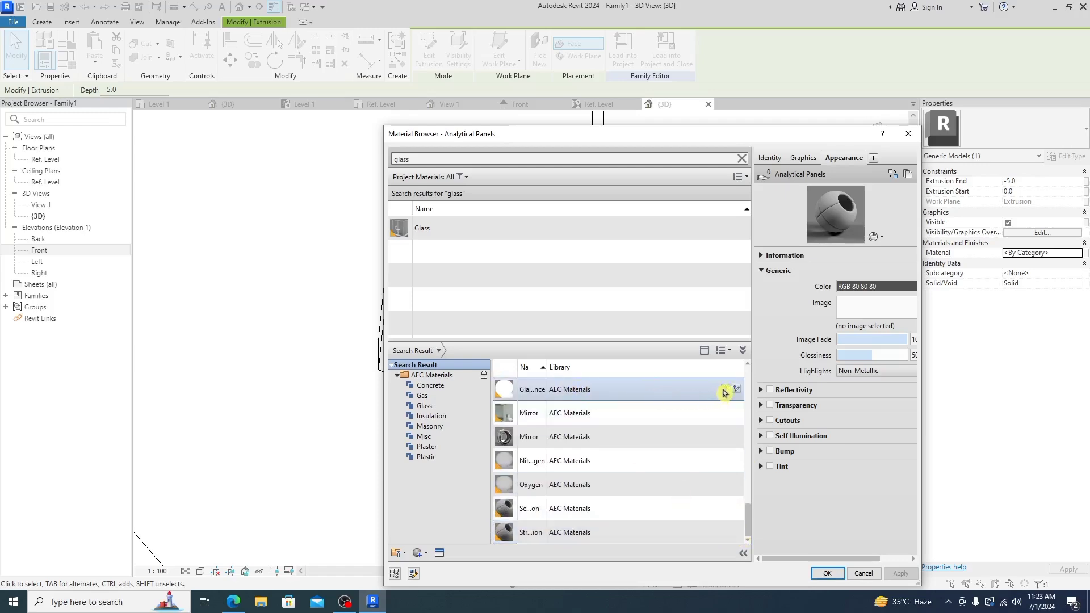
pyautogui.click(725, 390)
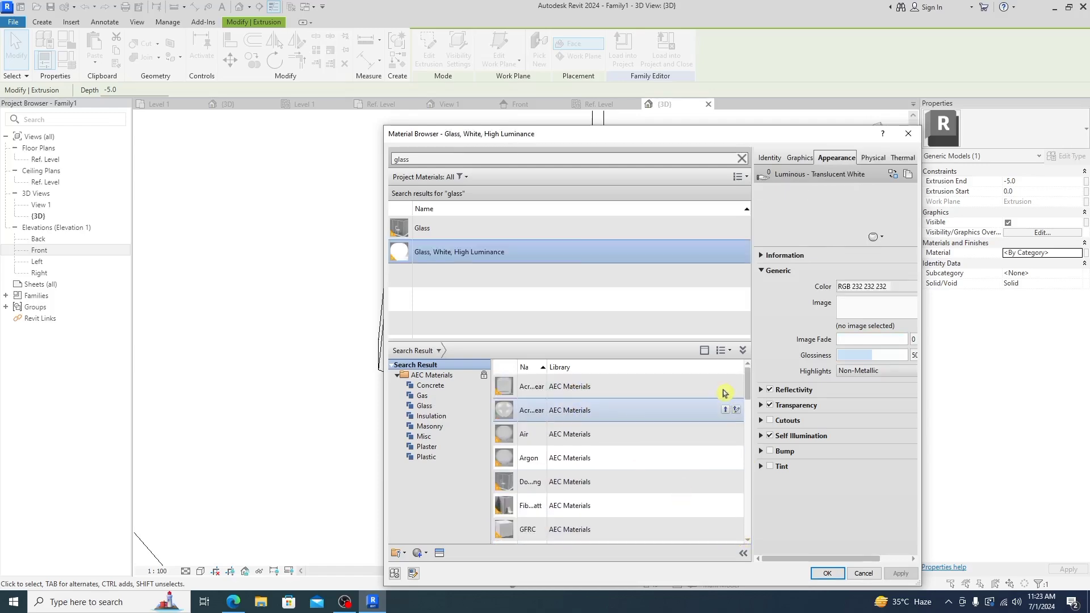
pyautogui.doubleClick(447, 257)
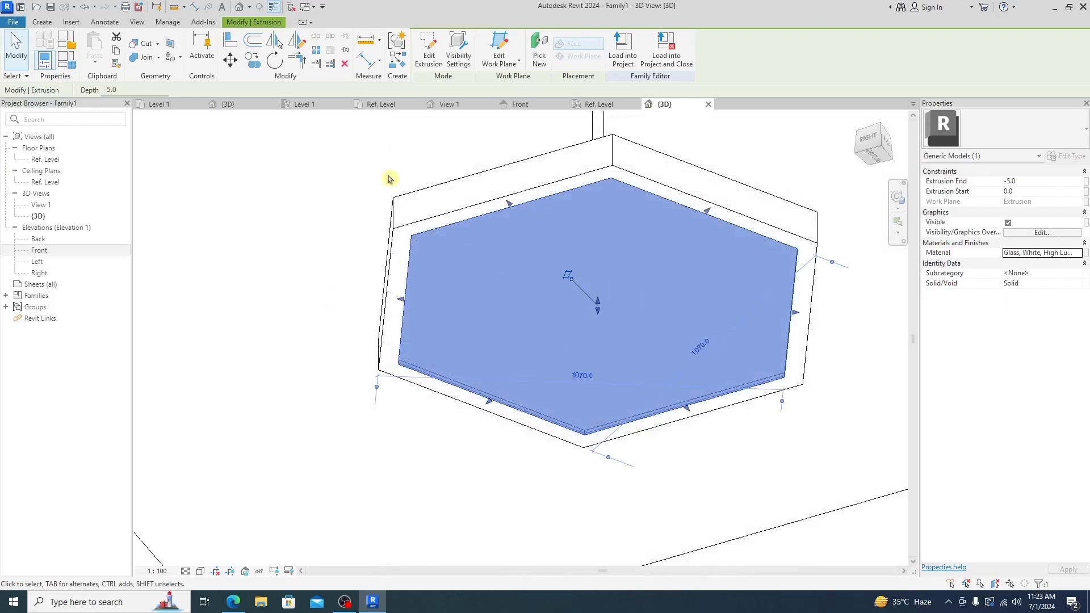
# - Load the hexagonal light family into Project1
pyautogui.scroll(1, 372, 287)
pyautogui.scroll(-3, 359, 297)
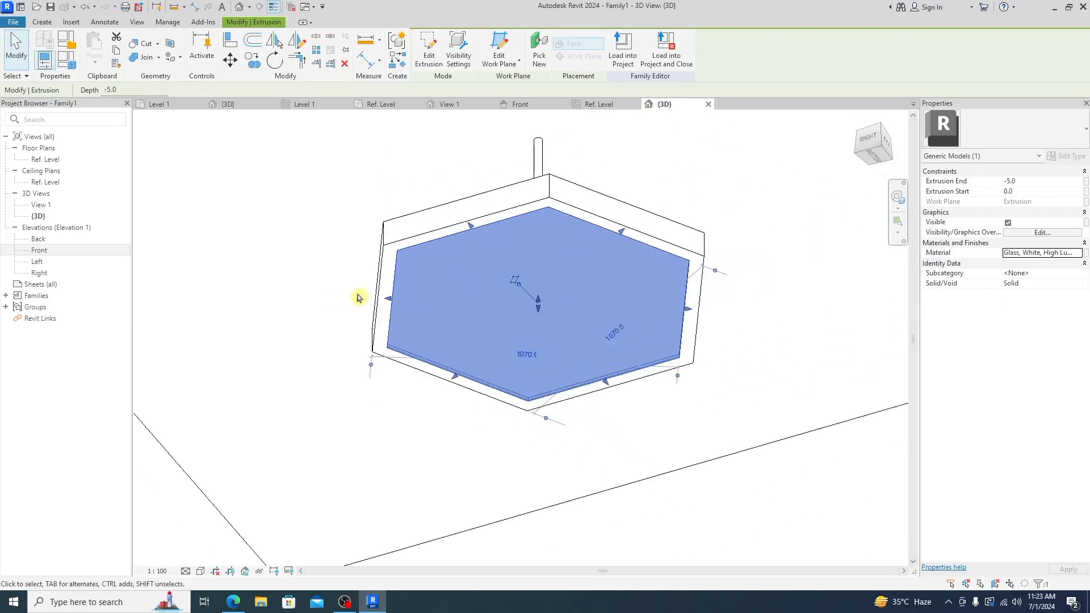
pyautogui.scroll(-2, 359, 297)
pyautogui.scroll(-1, 363, 301)
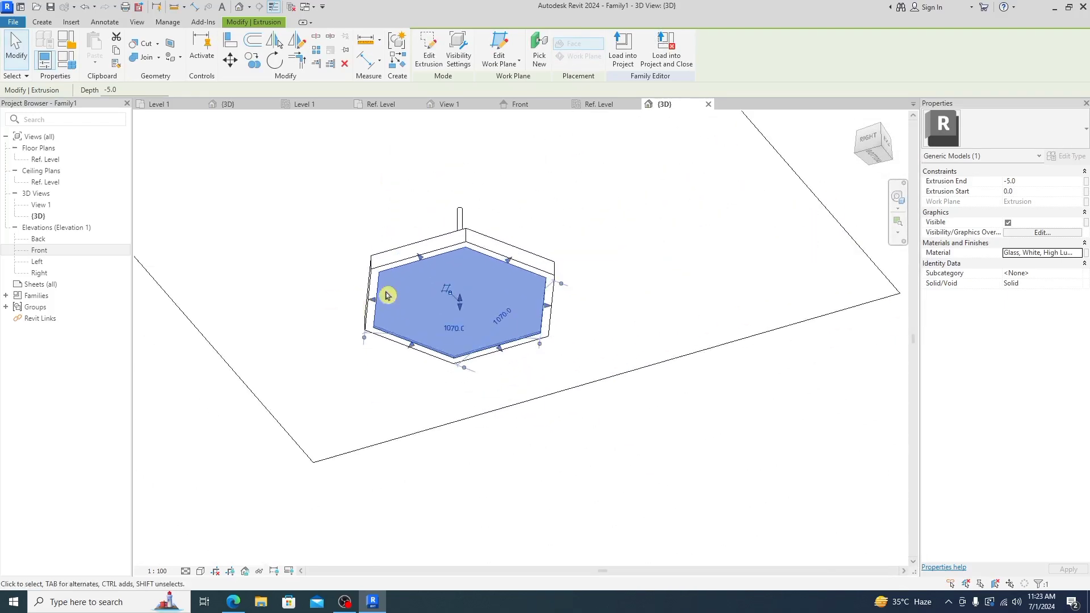
pyautogui.click(715, 406)
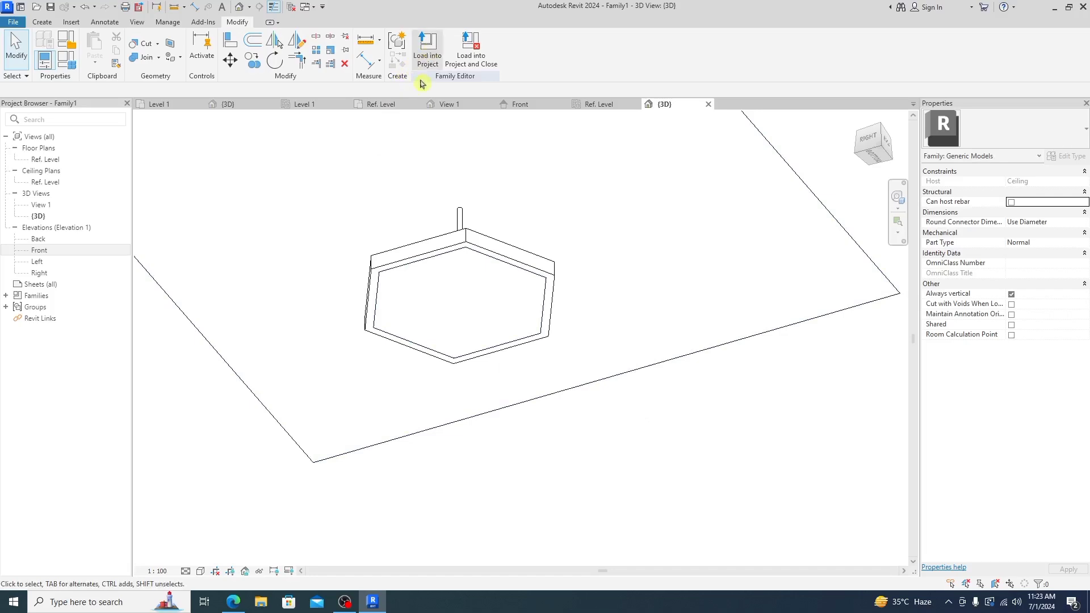
pyautogui.click(427, 48)
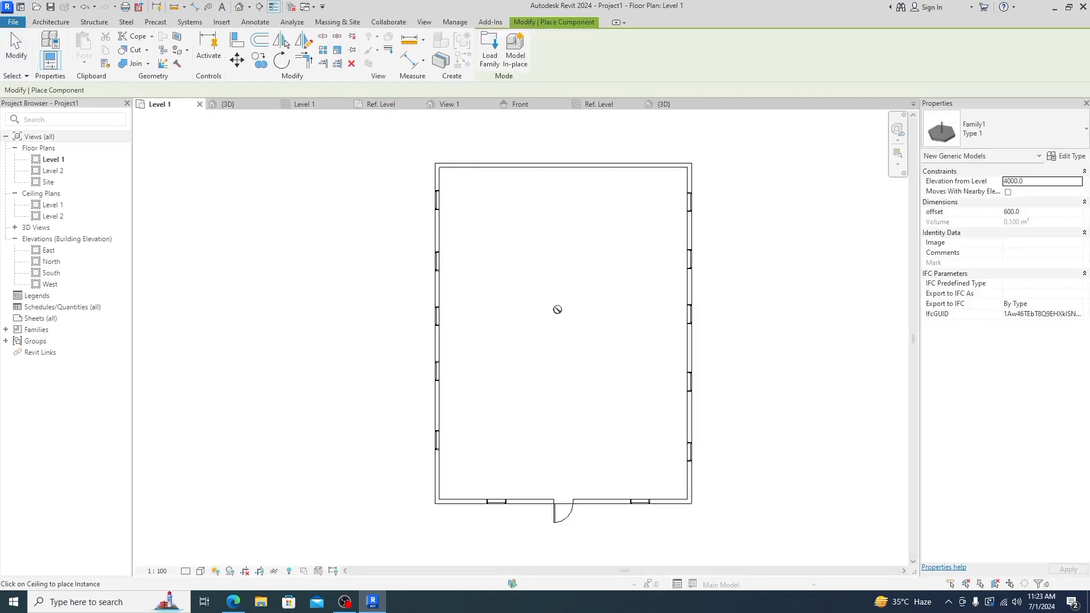
# - Open the Level 1 ceiling plan and start placing Family1 Type 1 as a component
pyautogui.doubleClick(55, 206)
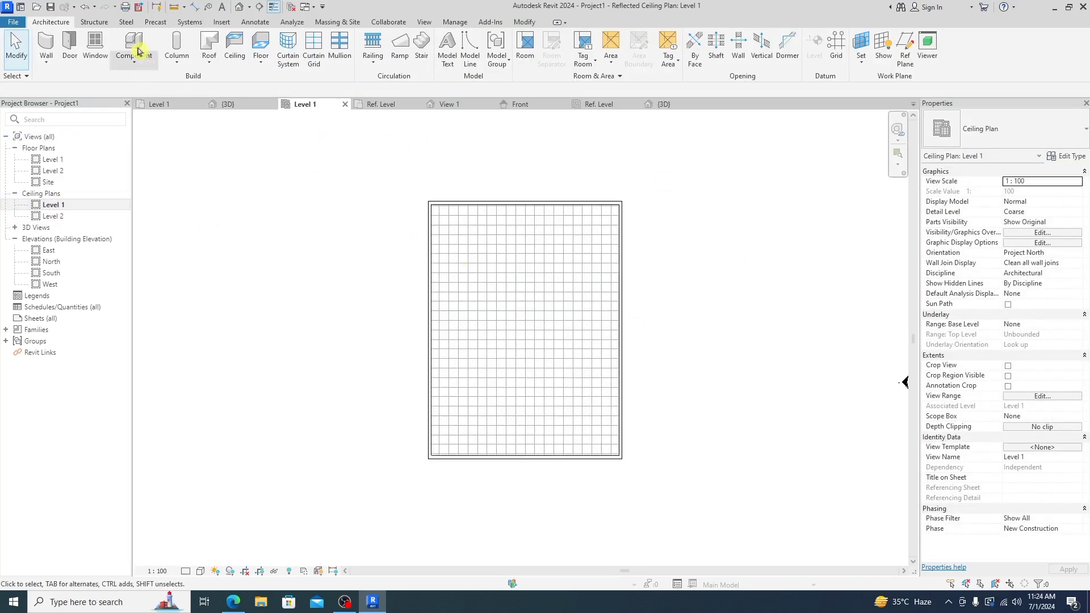
pyautogui.click(132, 60)
pyautogui.click(153, 82)
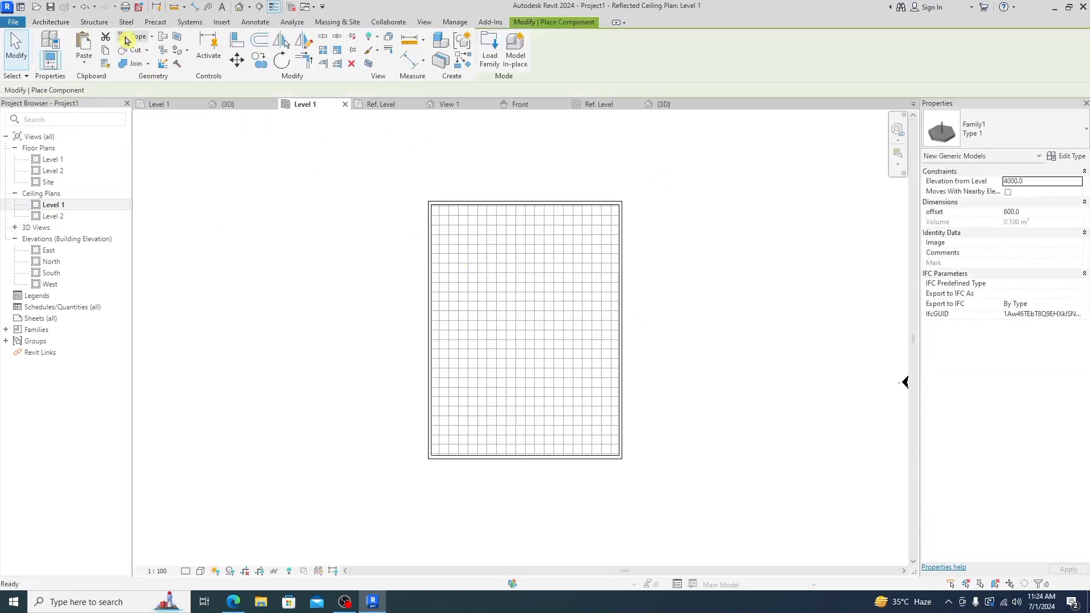
pyautogui.click(1031, 140)
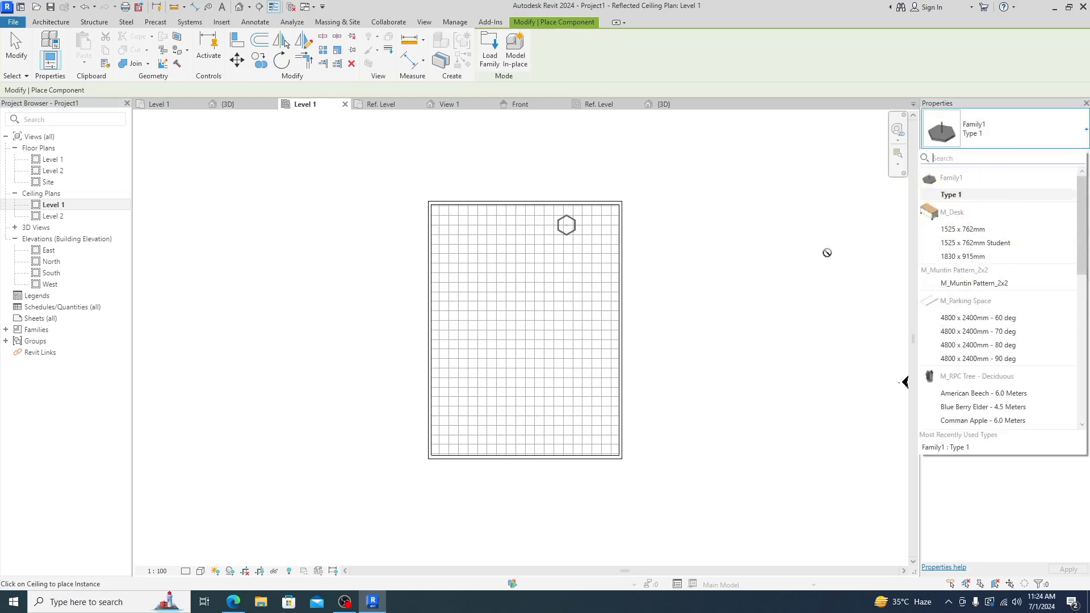
# - Place a staggered cluster of eight hexagon lights on the upper-left ceiling
pyautogui.scroll(5, 474, 236)
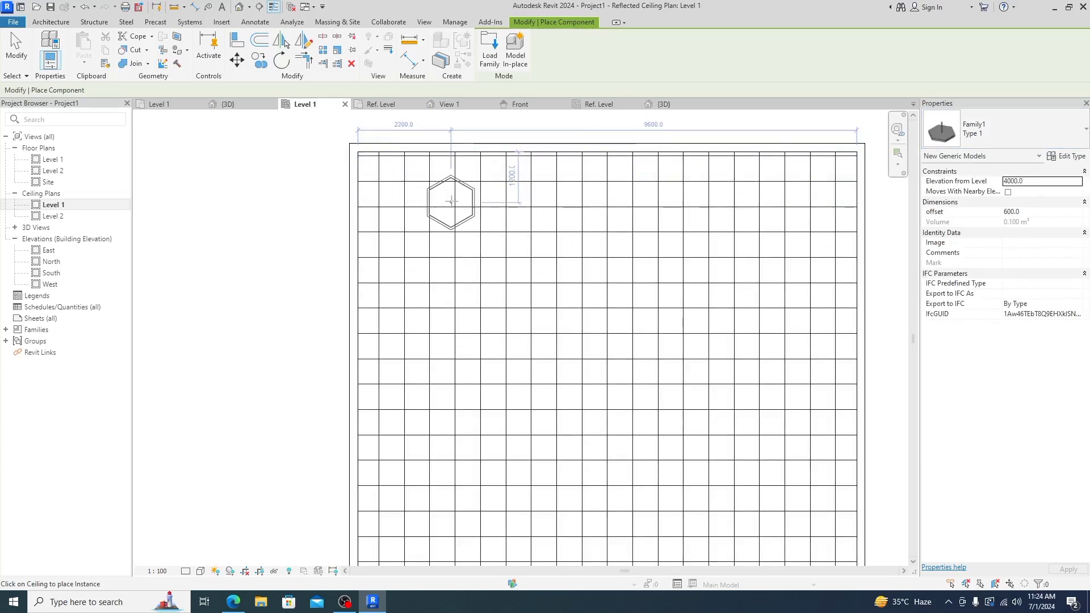
pyautogui.click(455, 206)
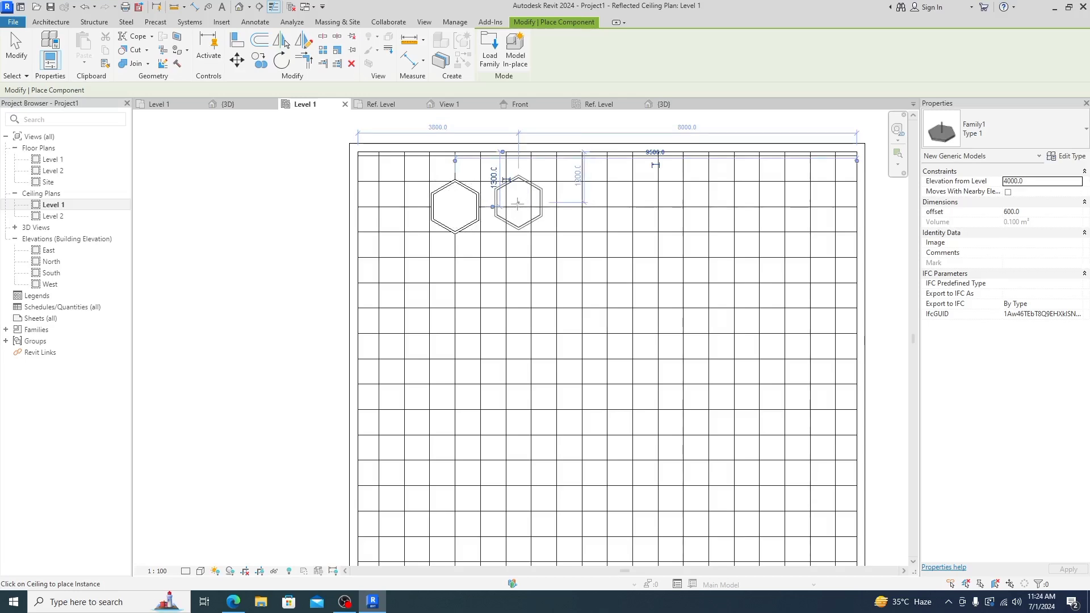
pyautogui.click(506, 206)
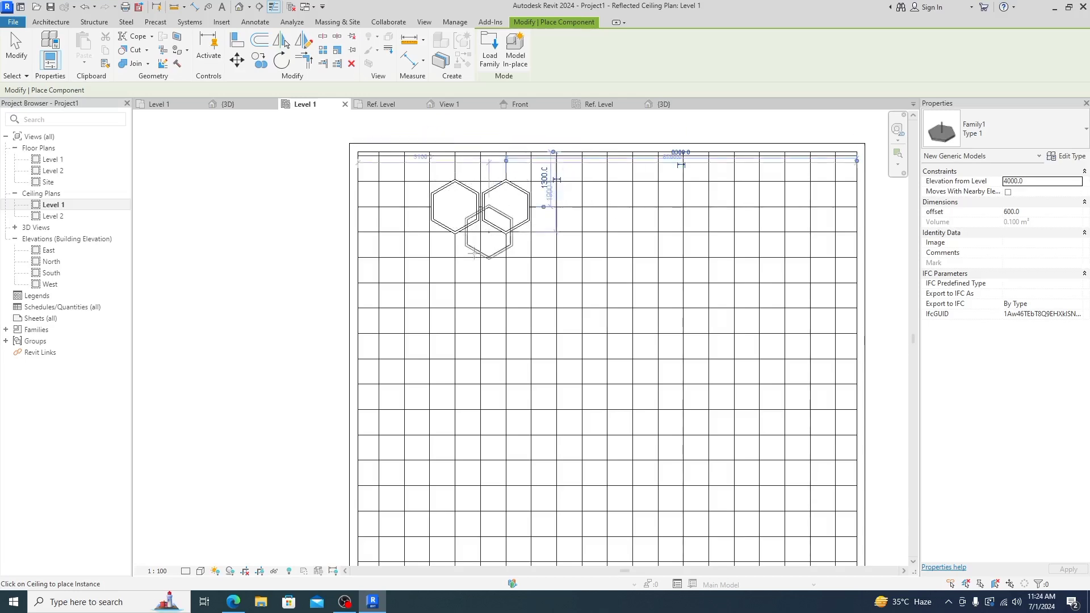
pyautogui.click(480, 253)
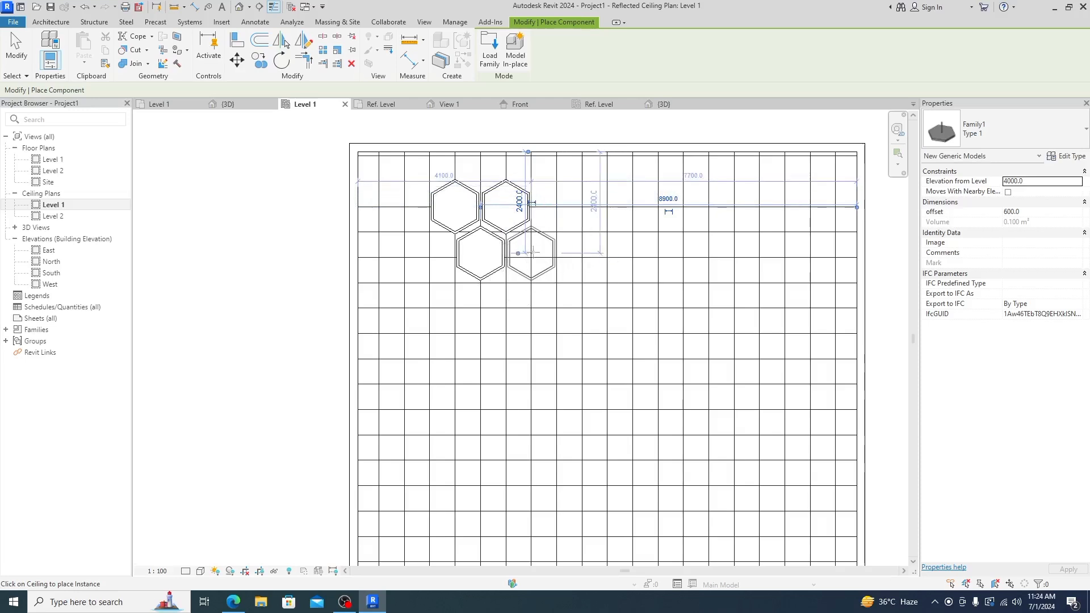
pyautogui.click(532, 254)
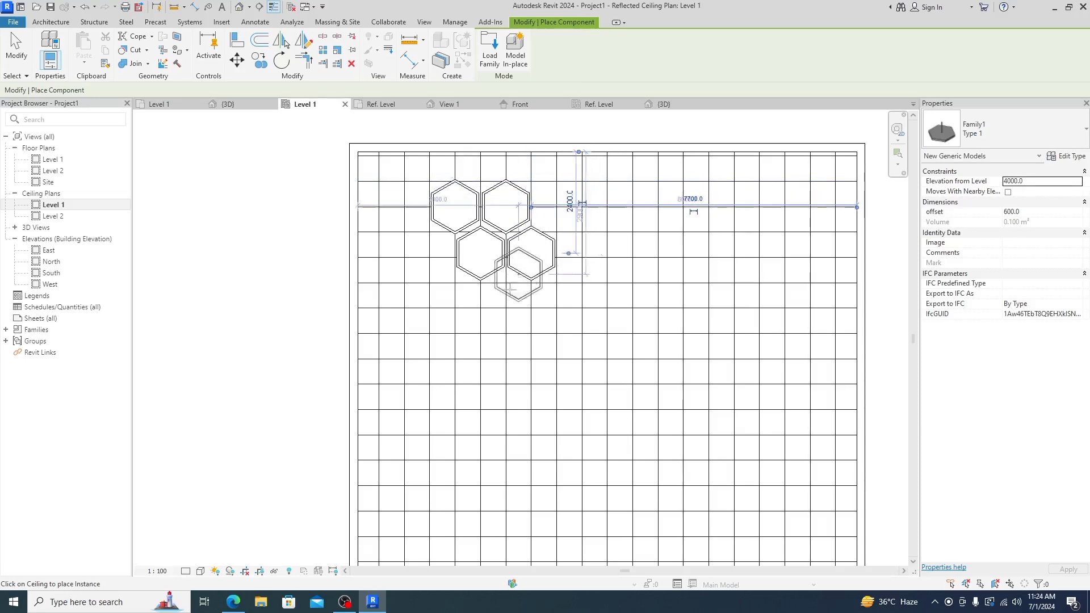
pyautogui.click(505, 300)
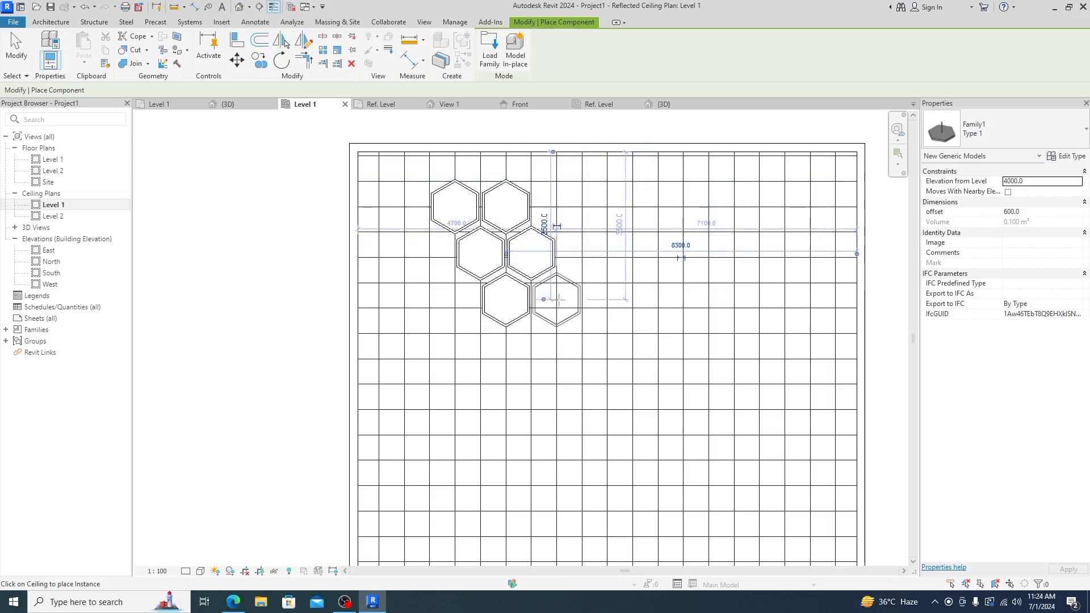
pyautogui.click(558, 300)
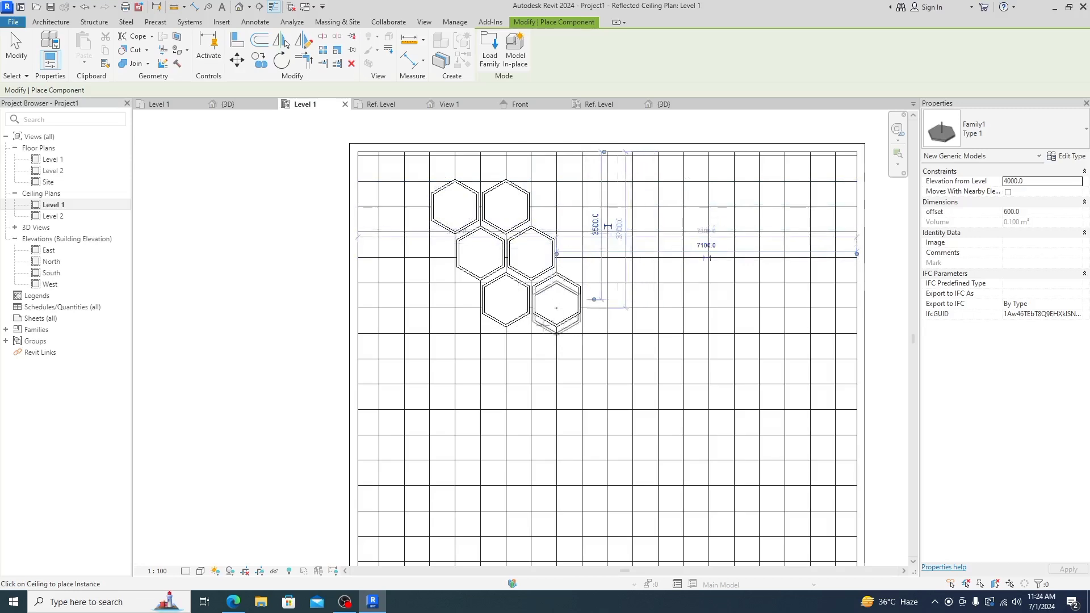
pyautogui.click(481, 345)
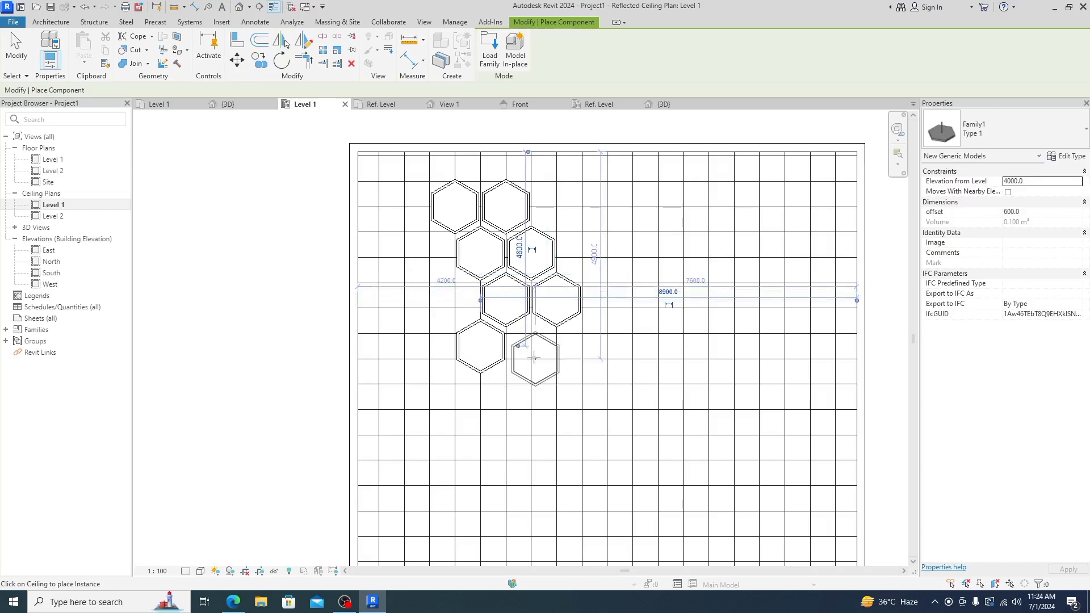
pyautogui.click(535, 351)
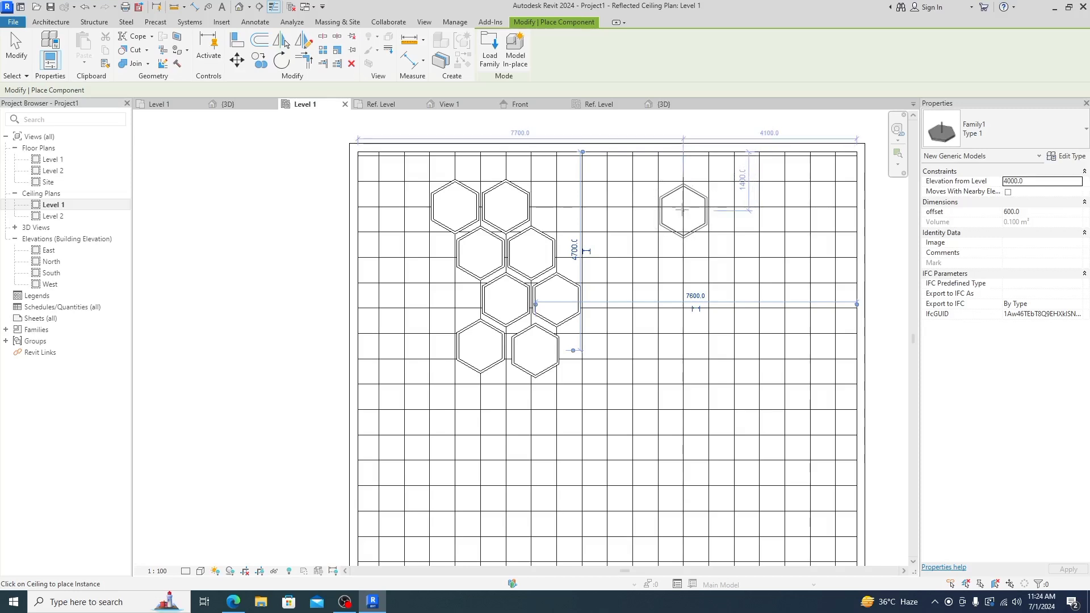
# - Place a second staggered eight-light cluster to the right
pyautogui.click(683, 210)
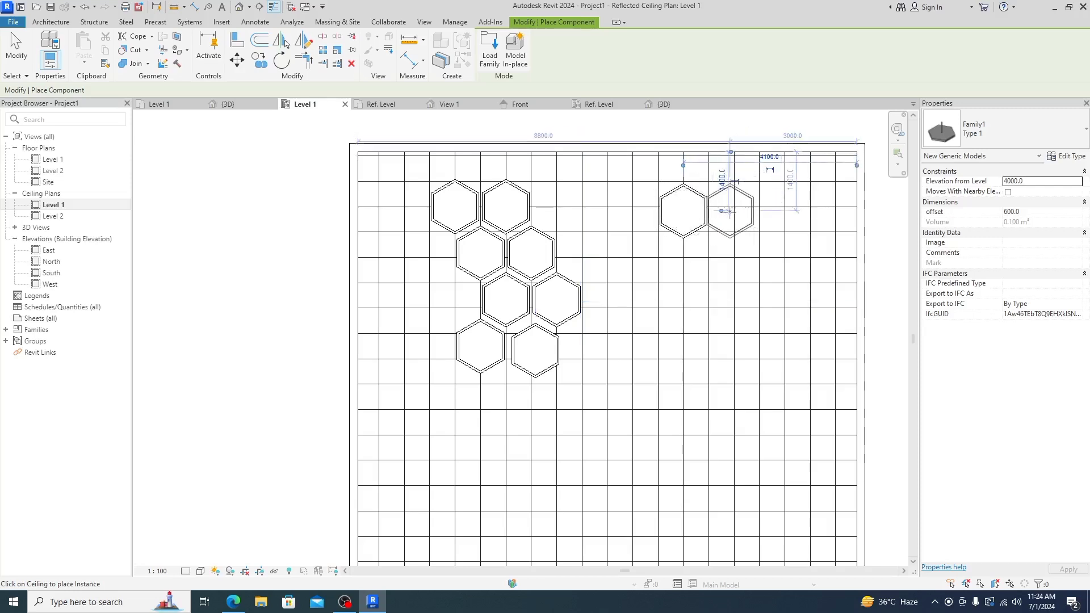
pyautogui.click(733, 211)
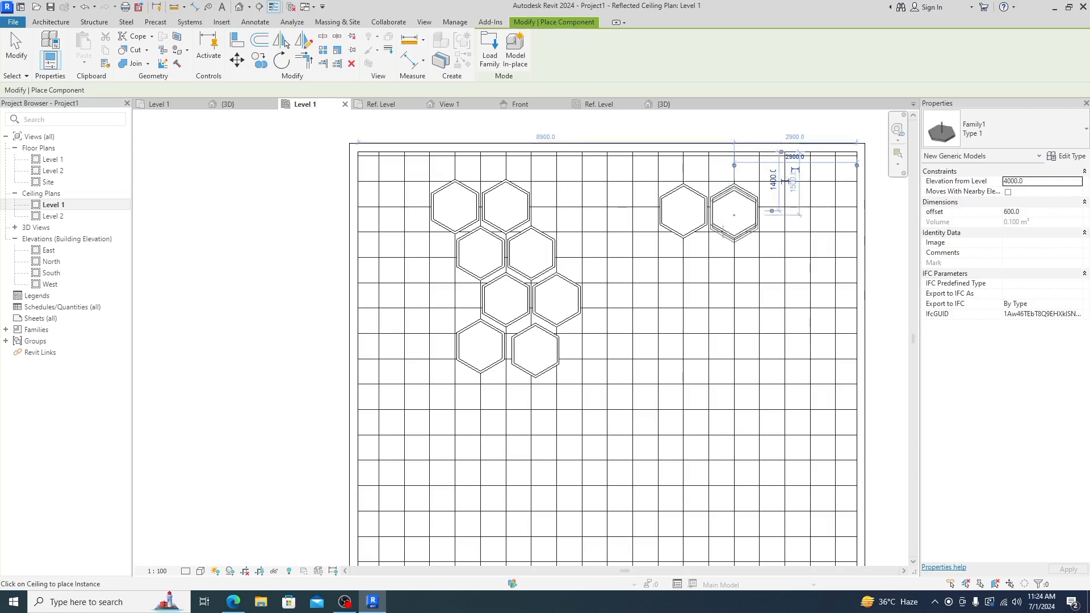
pyautogui.click(708, 259)
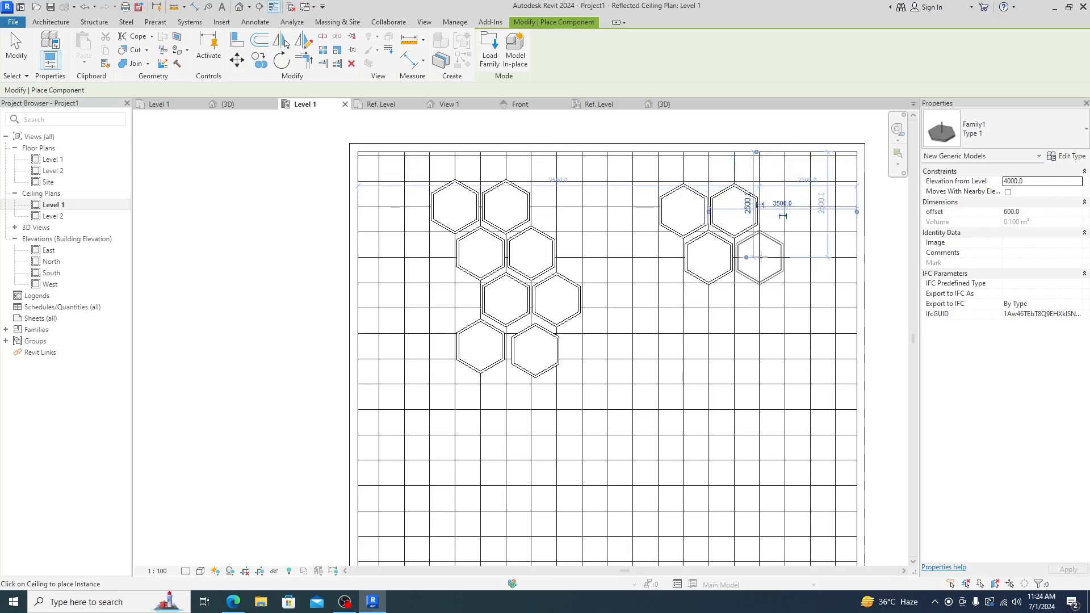
pyautogui.click(760, 258)
pyautogui.click(735, 311)
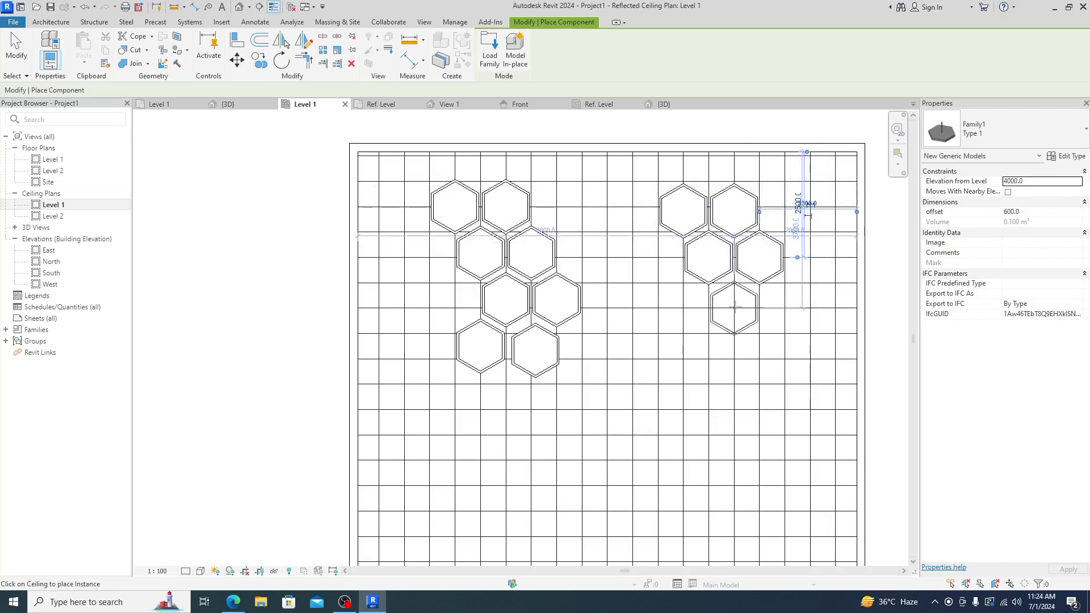
pyautogui.click(683, 306)
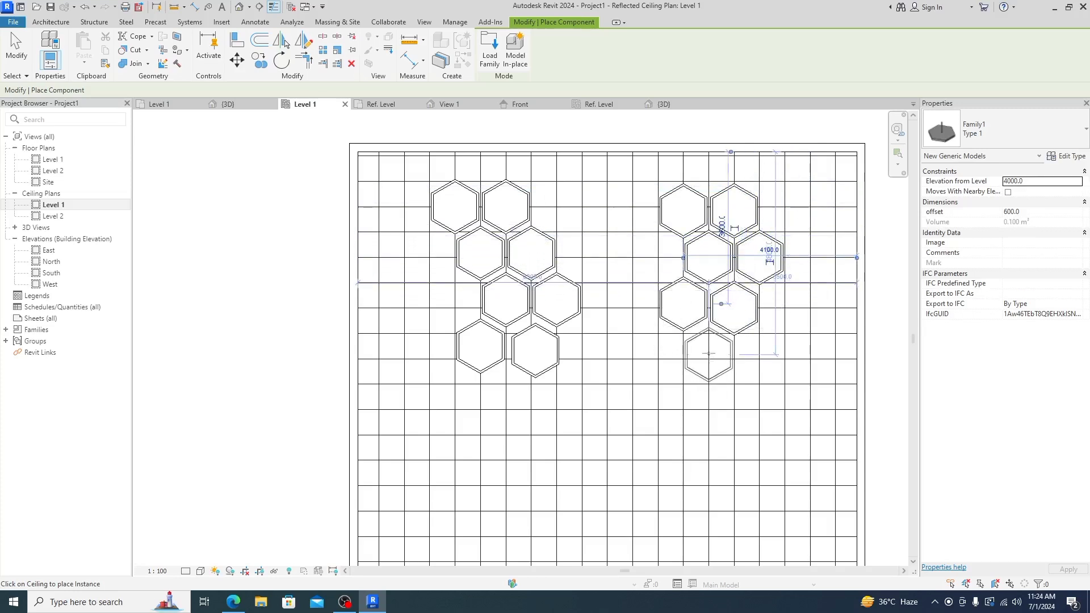
pyautogui.click(709, 353)
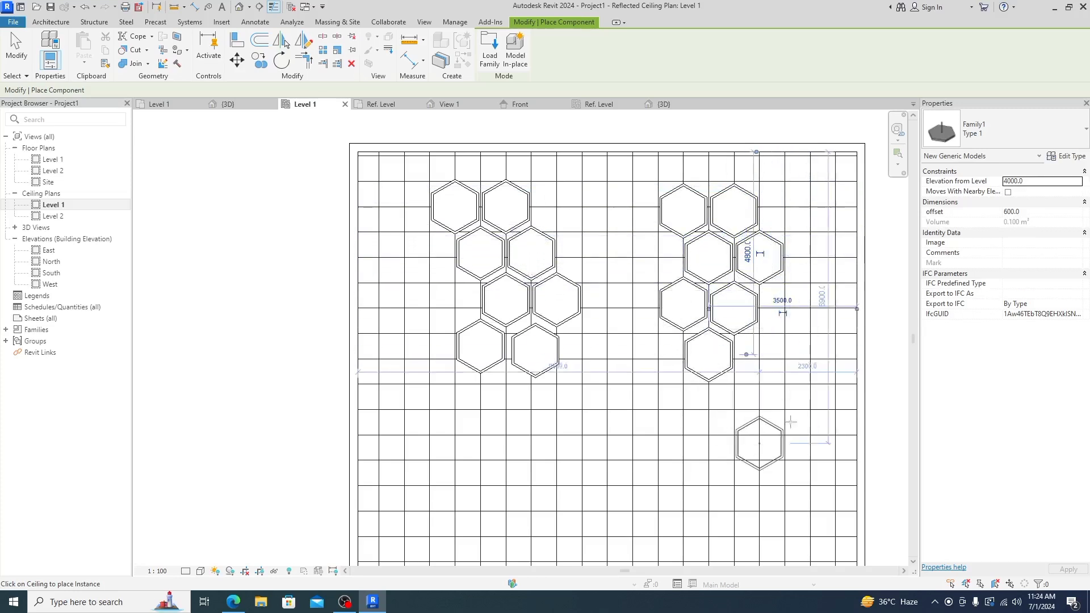
pyautogui.click(764, 355)
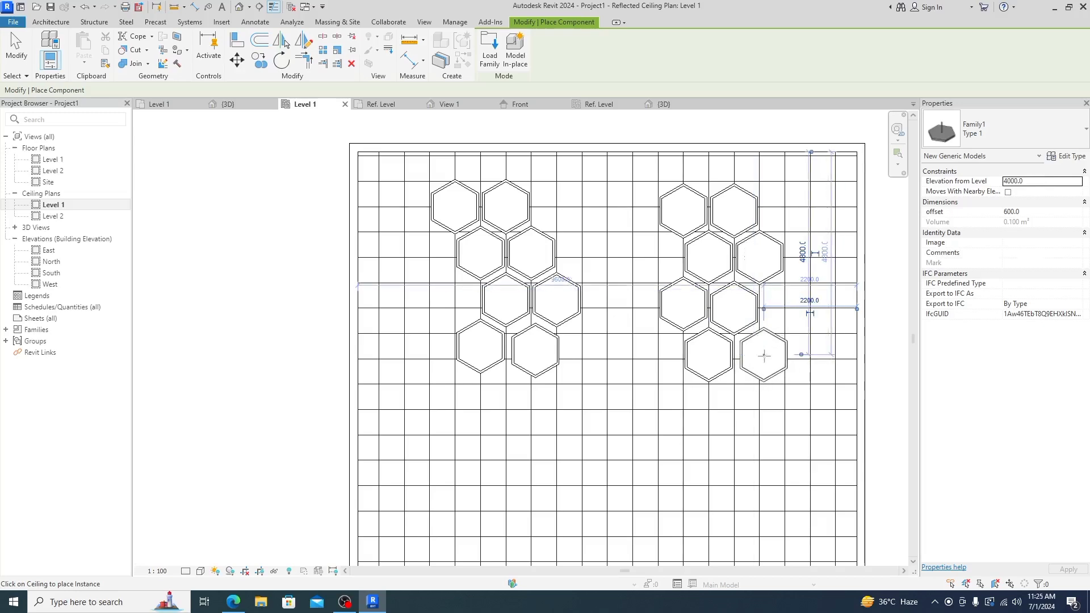
pyautogui.scroll(-1, 551, 255)
# - Place seven staggered hexagon lights in the middle, below the two upper clusters
pyautogui.scroll(-2, 585, 255)
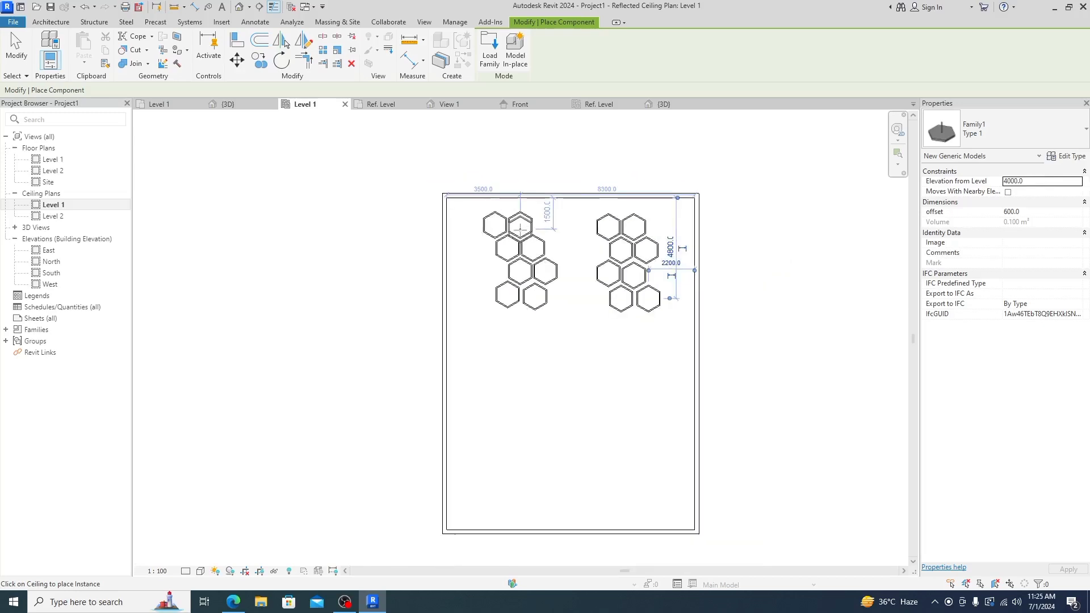
pyautogui.scroll(1, 523, 378)
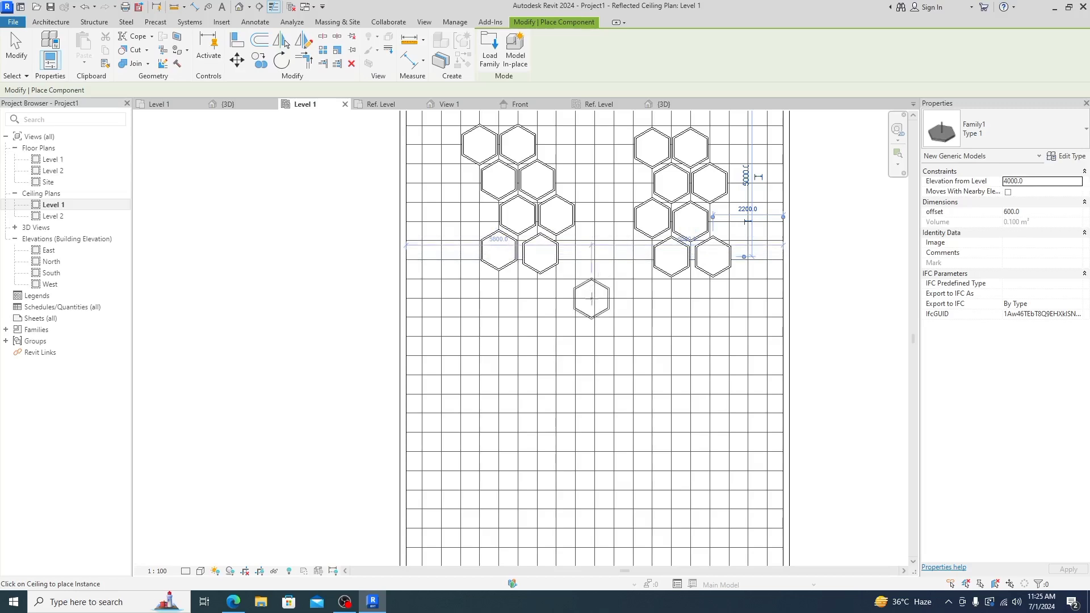
pyautogui.click(591, 299)
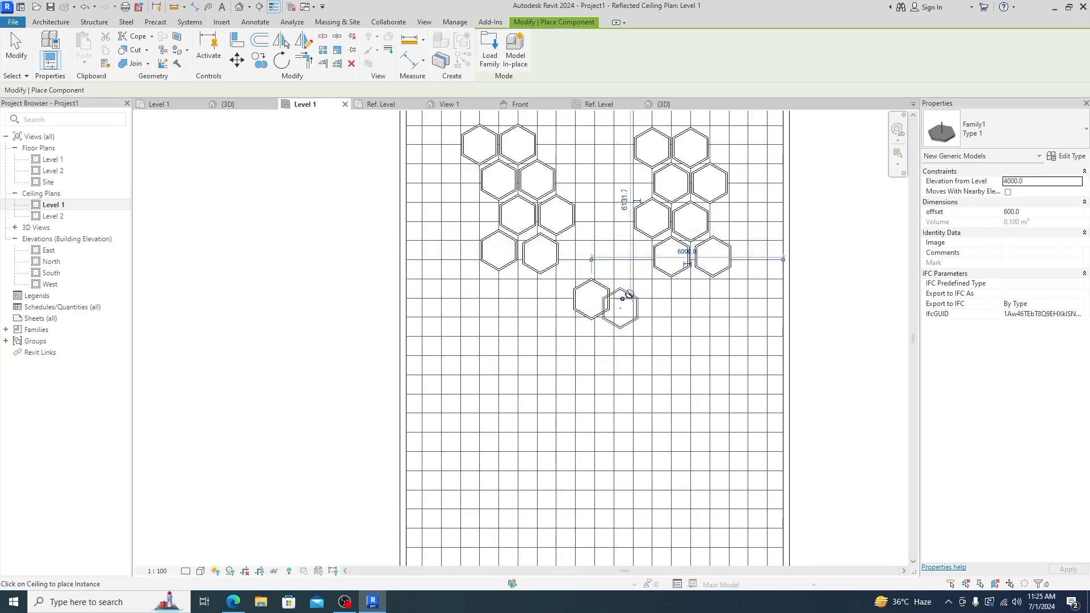
pyautogui.click(633, 304)
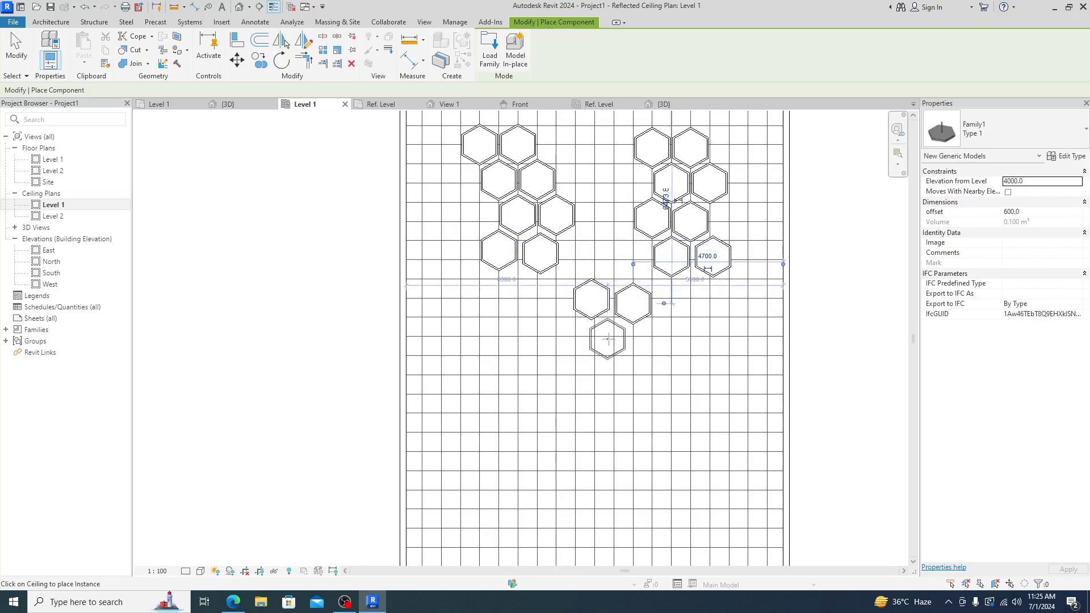
pyautogui.click(607, 339)
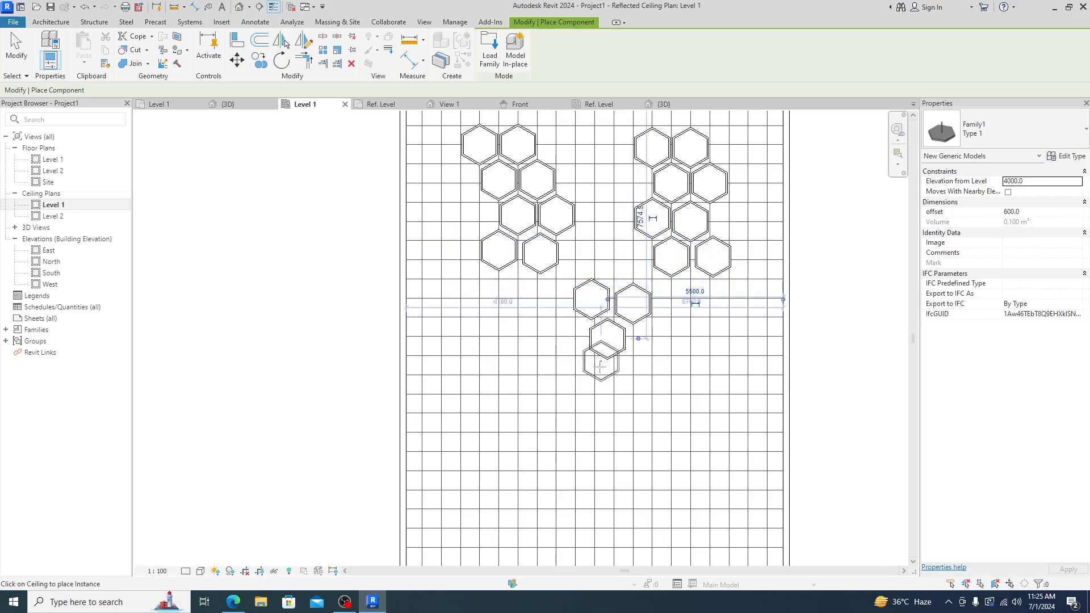
pyautogui.click(652, 346)
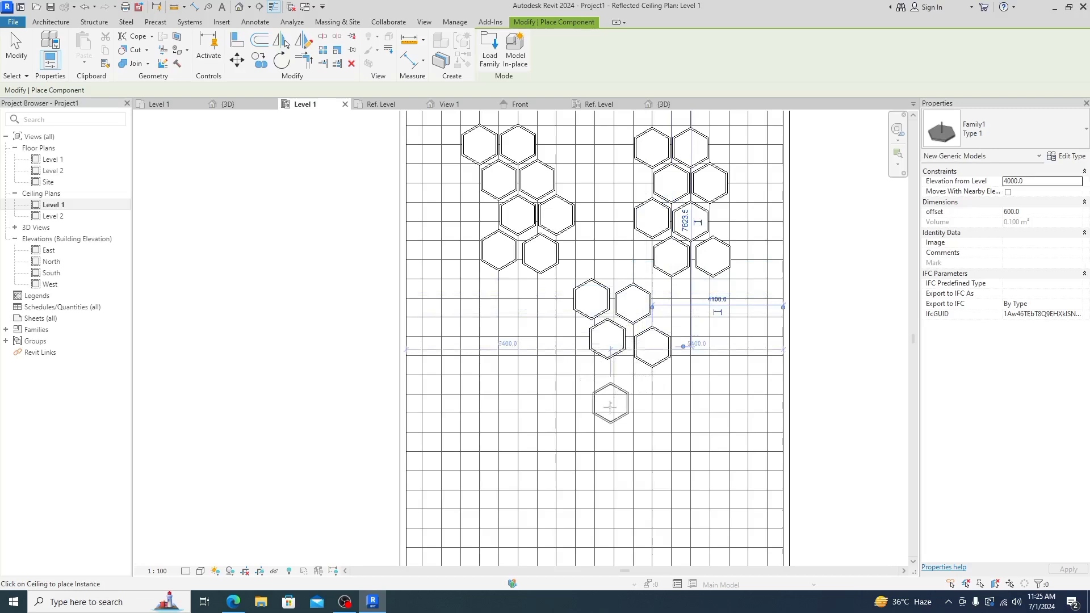
pyautogui.click(626, 377)
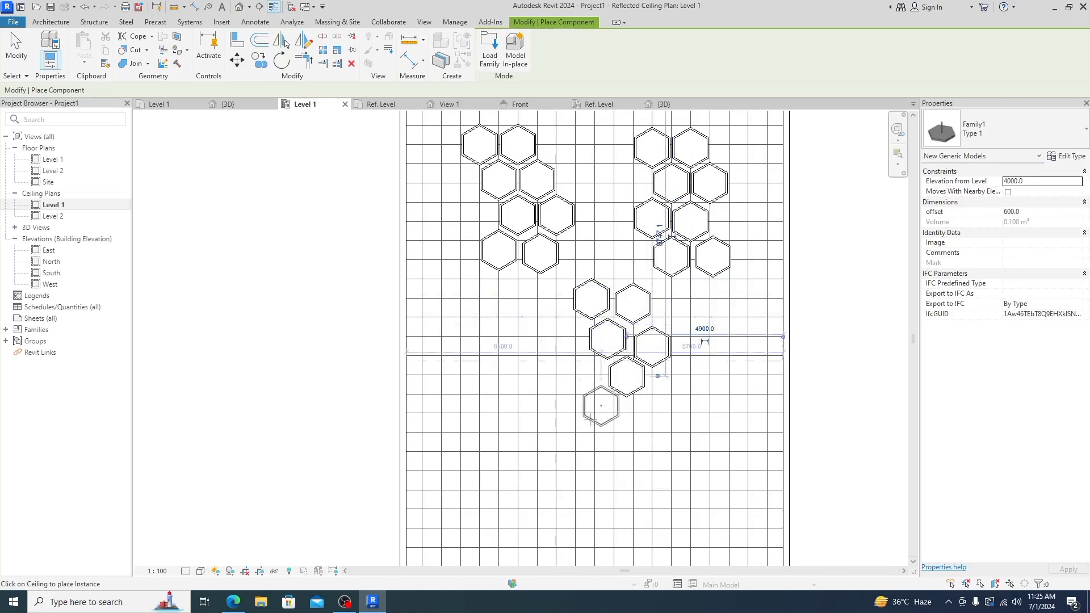
pyautogui.click(580, 377)
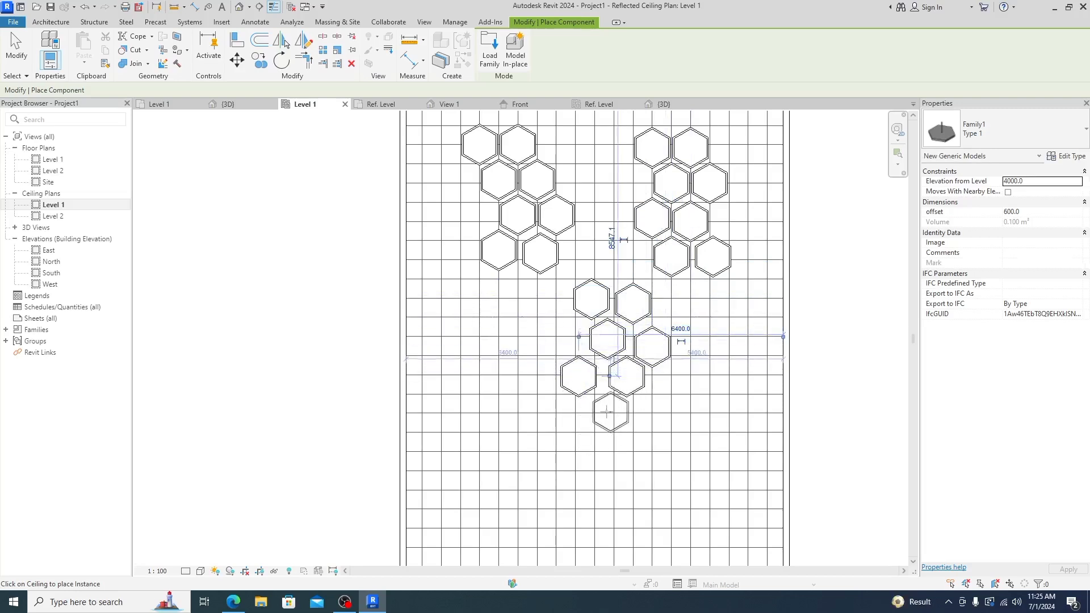
pyautogui.click(601, 416)
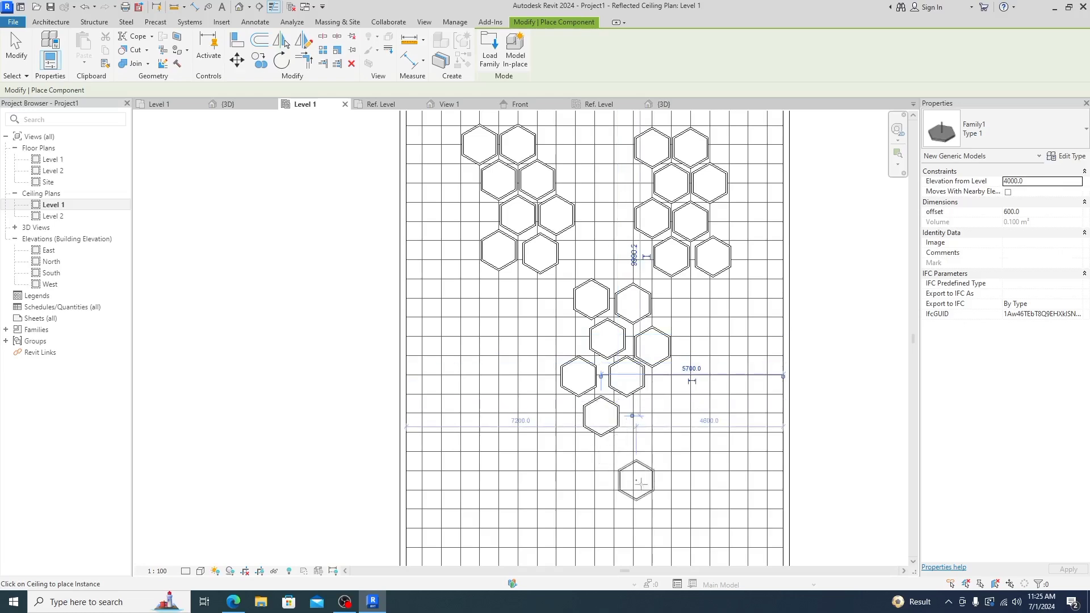
pyautogui.scroll(-2, 551, 337)
pyautogui.scroll(2, 523, 287)
# - Complete the lower-left cluster with seven more hexagonal lights
pyautogui.scroll(-2, 525, 252)
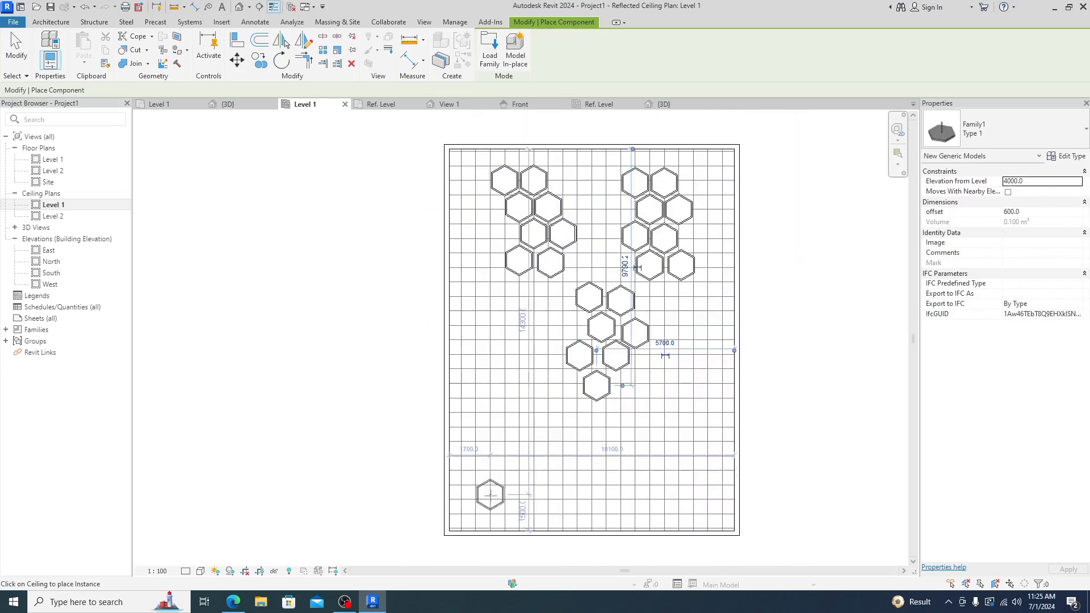
pyautogui.click(492, 500)
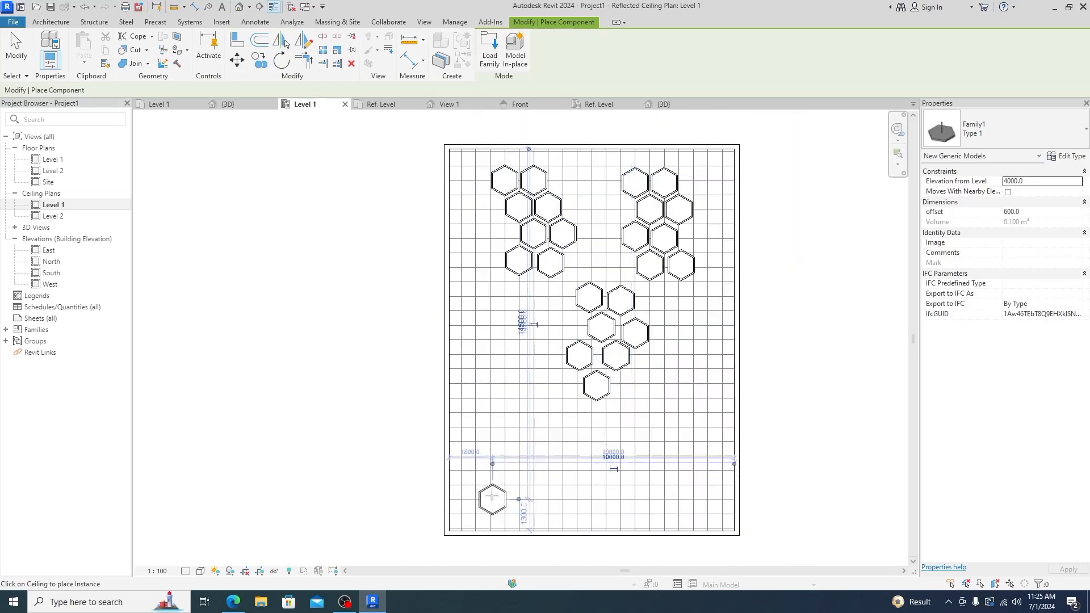
pyautogui.click(514, 472)
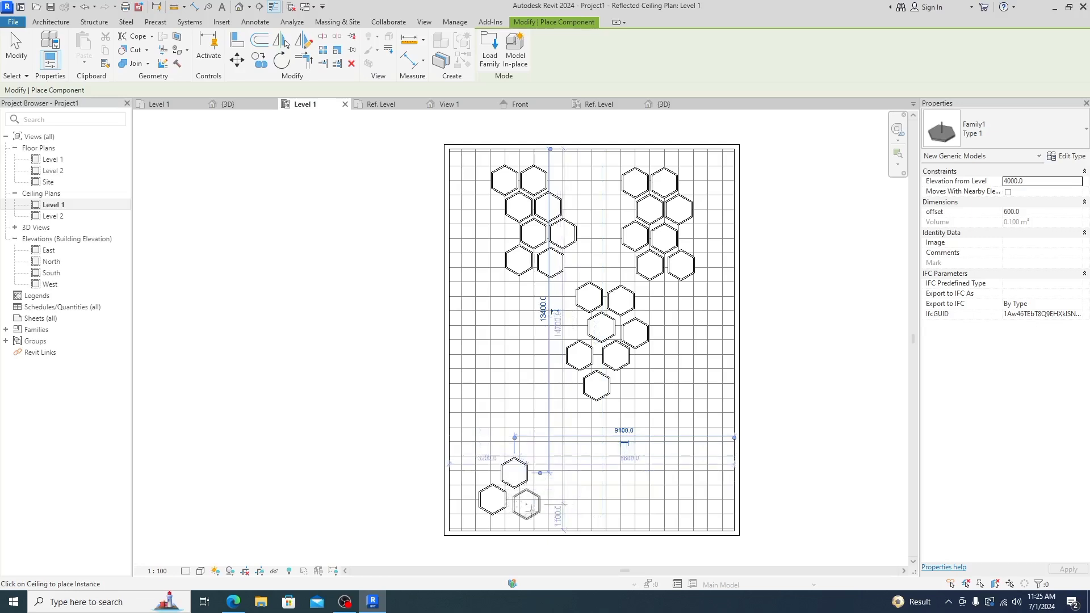
pyautogui.click(532, 500)
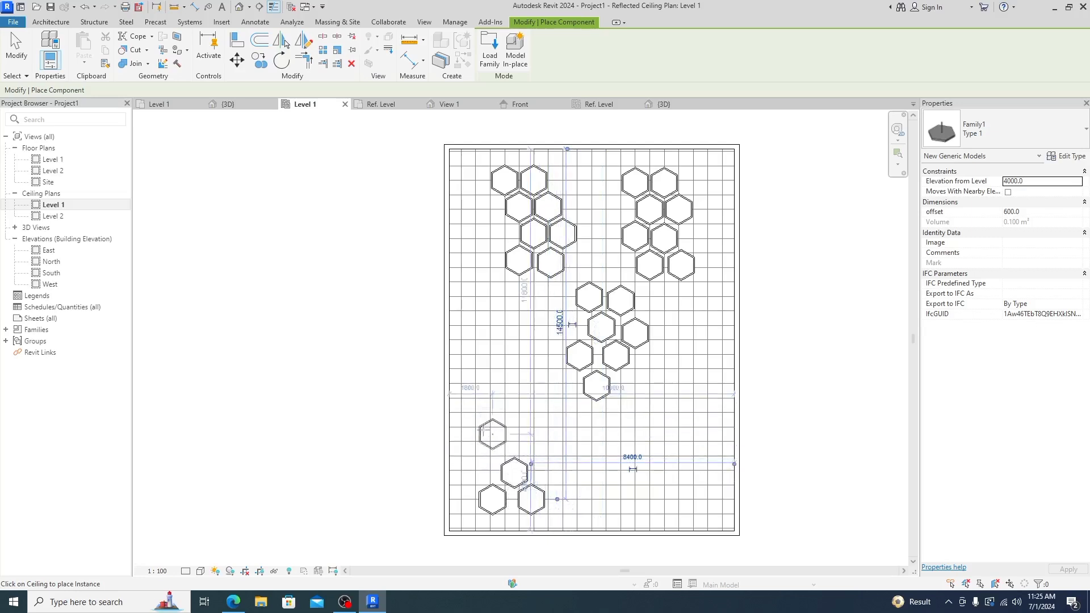
pyautogui.click(498, 442)
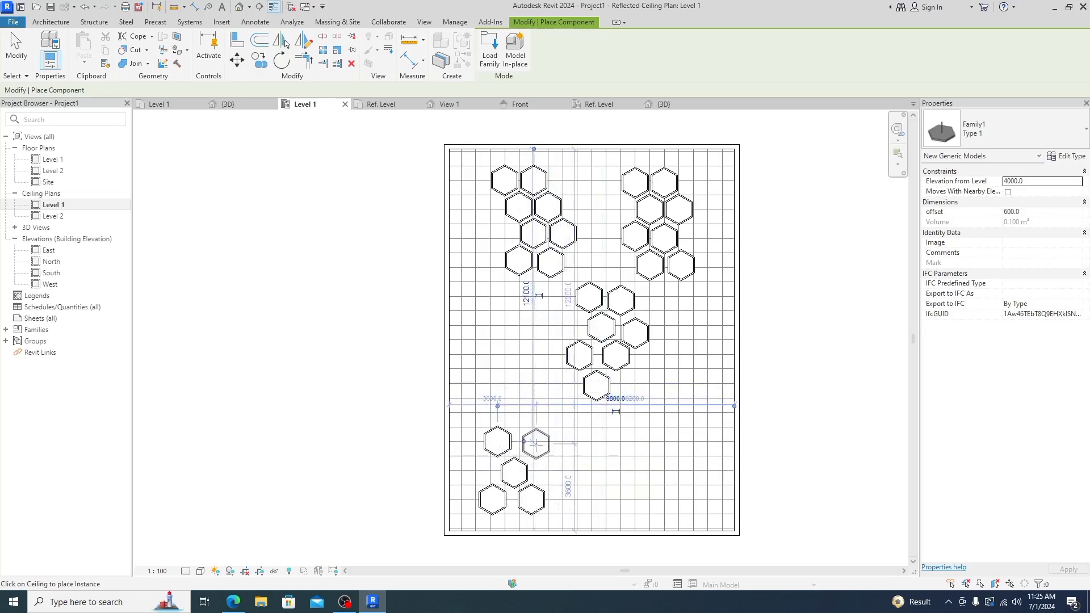
pyautogui.click(533, 443)
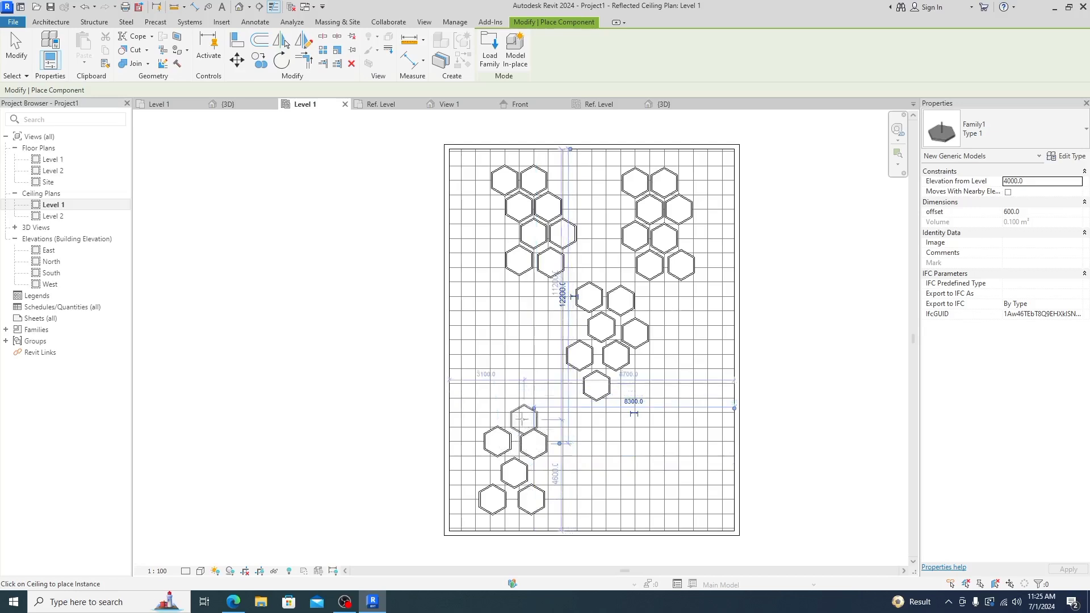
pyautogui.click(517, 410)
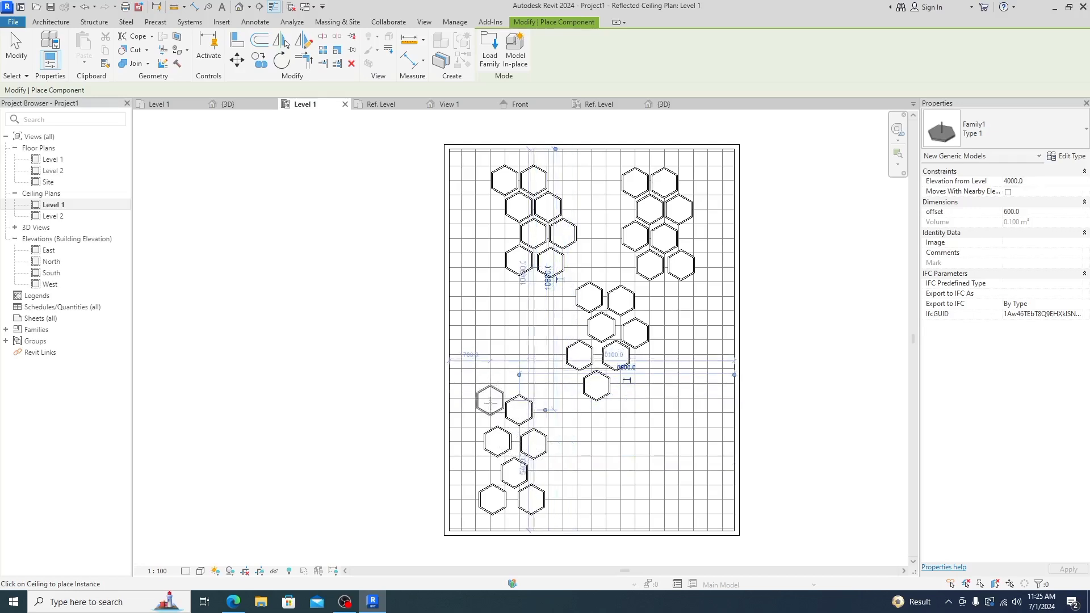
pyautogui.click(488, 407)
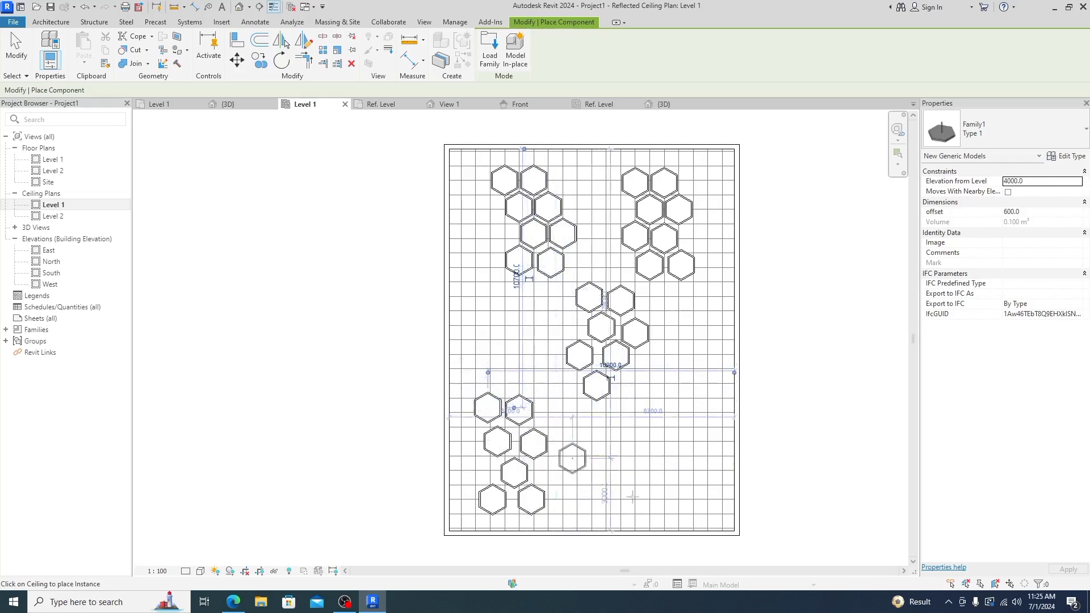
# - Place a new six-hexagon light cluster in the lower right
pyautogui.click(648, 422)
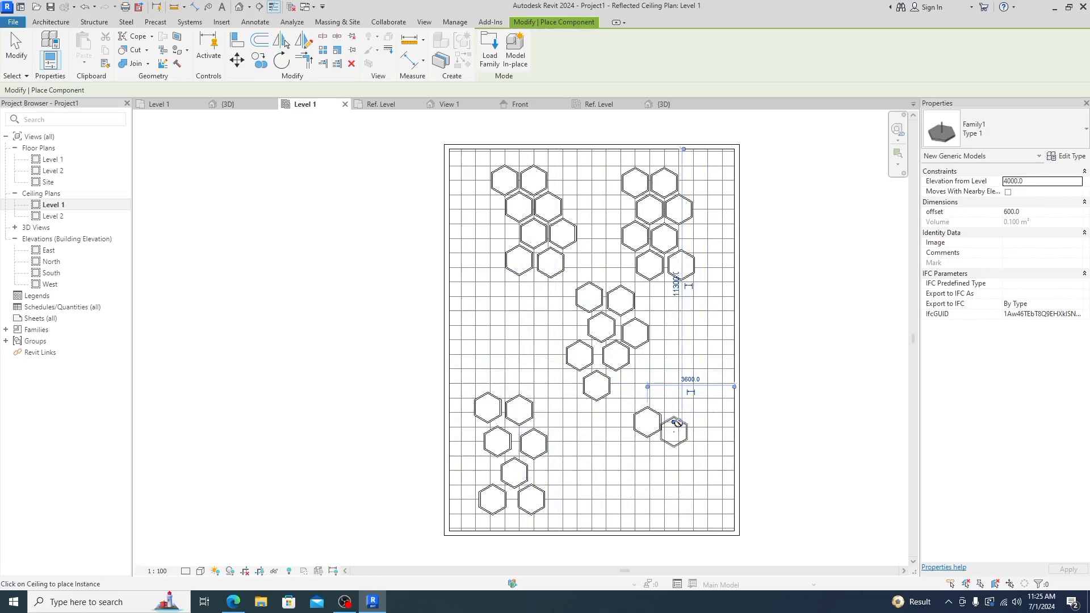
pyautogui.click(683, 421)
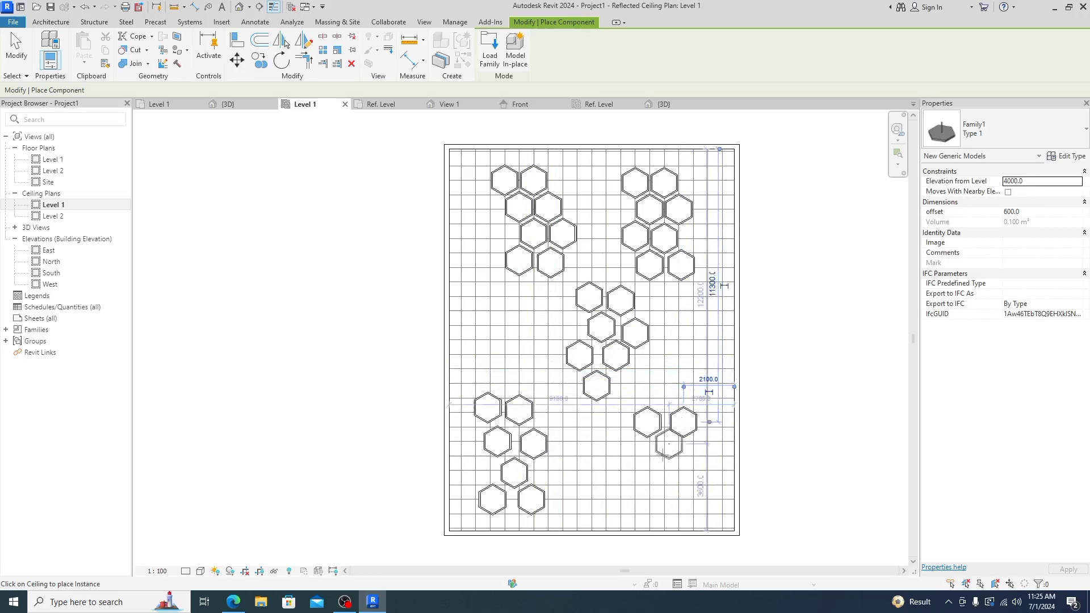
pyautogui.click(664, 450)
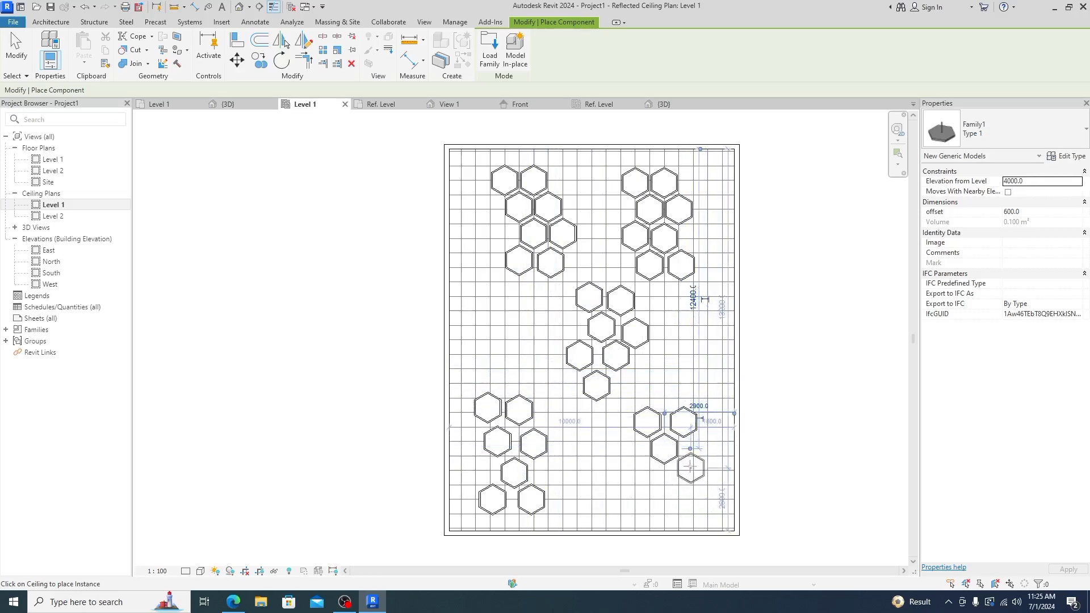
pyautogui.click(689, 475)
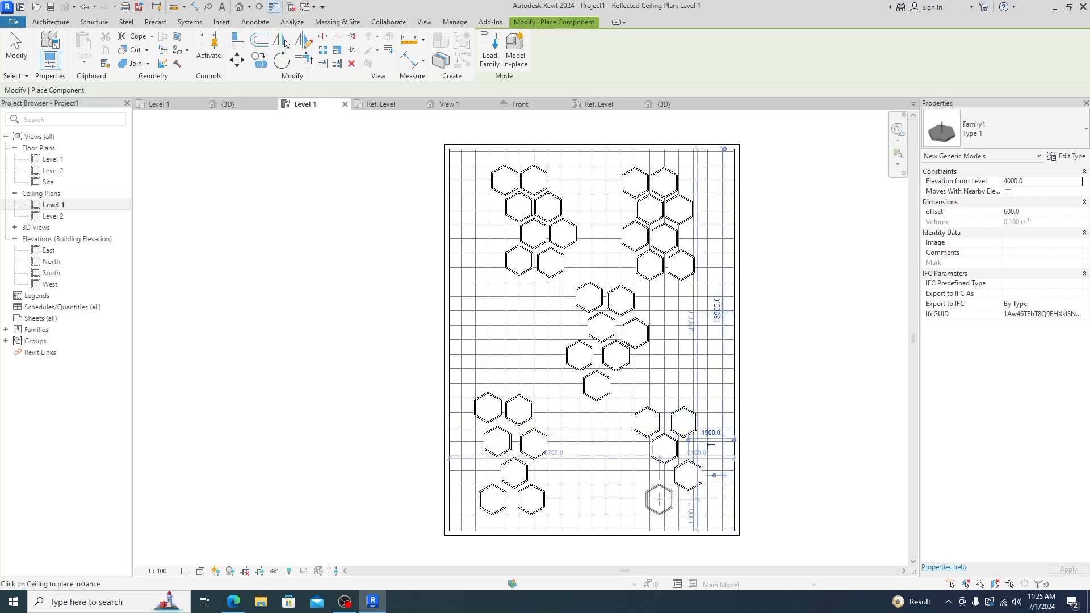
pyautogui.click(655, 483)
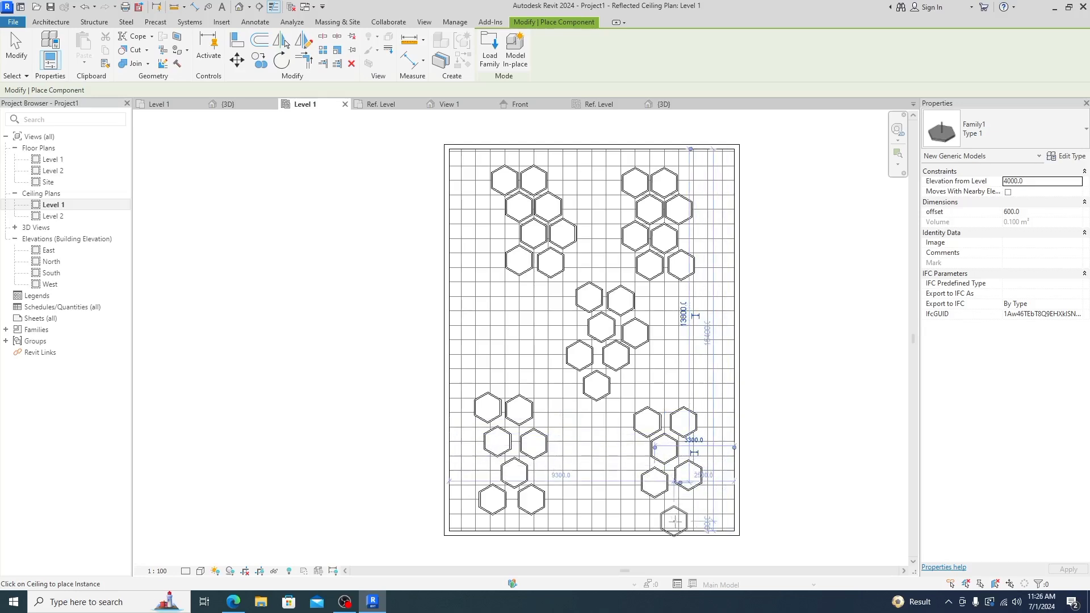
pyautogui.click(677, 509)
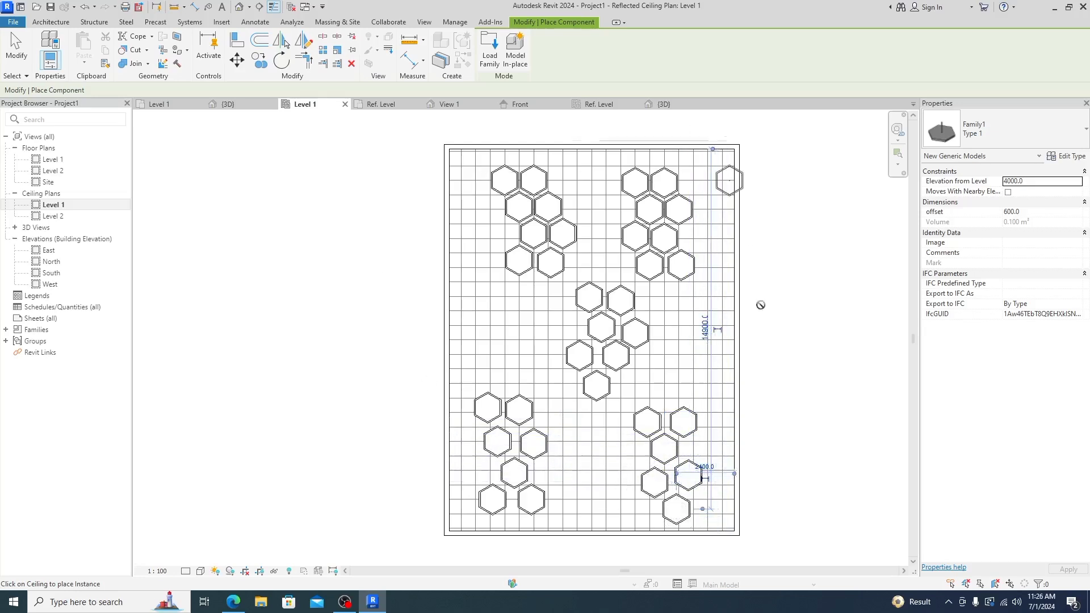
# - From the Level 1 plan, place a camera in the lower-right corner aimed toward the upper-left lights
pyautogui.press('Escape')
pyautogui.press('Escape')
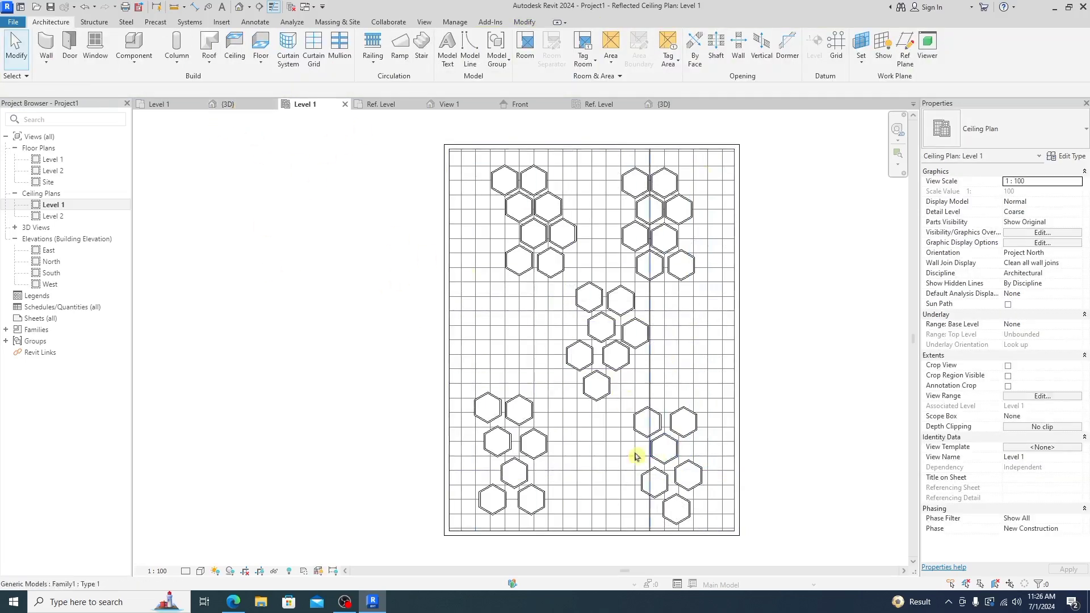
pyautogui.click(159, 104)
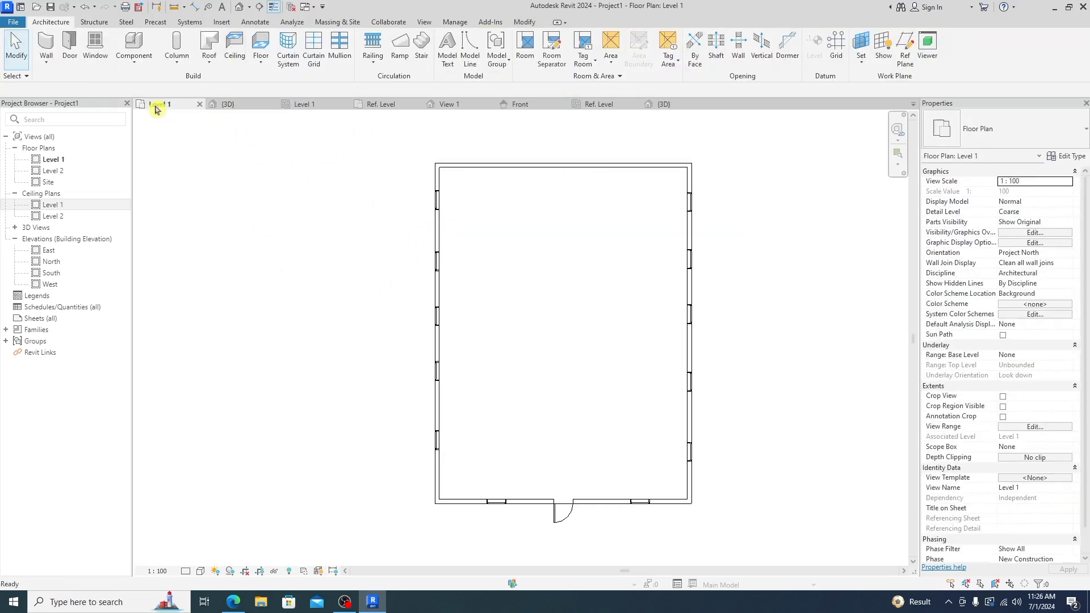
pyautogui.click(250, 7)
pyautogui.click(255, 34)
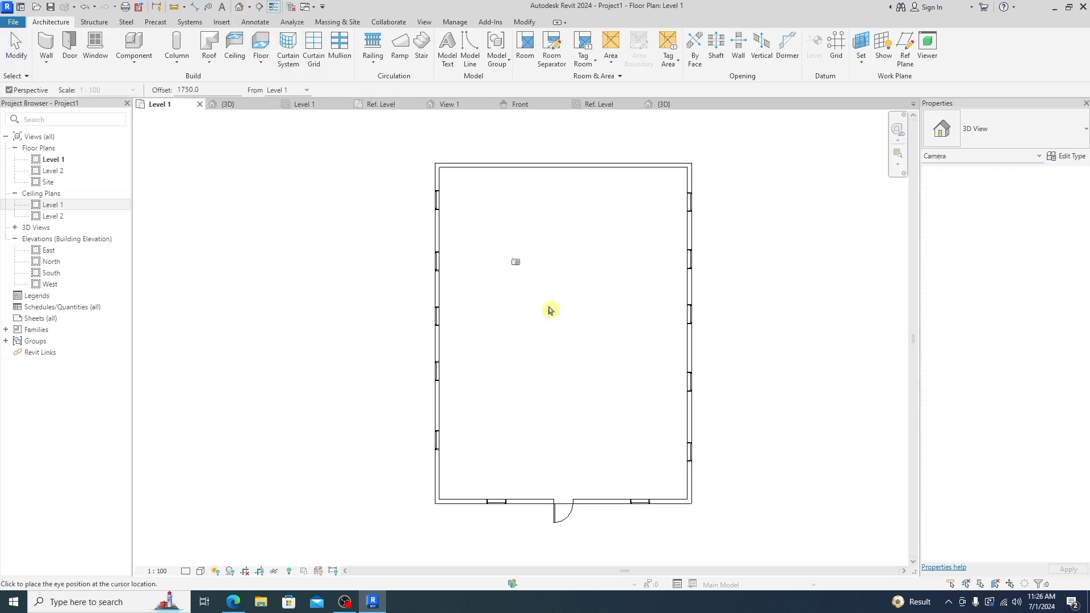
pyautogui.click(673, 488)
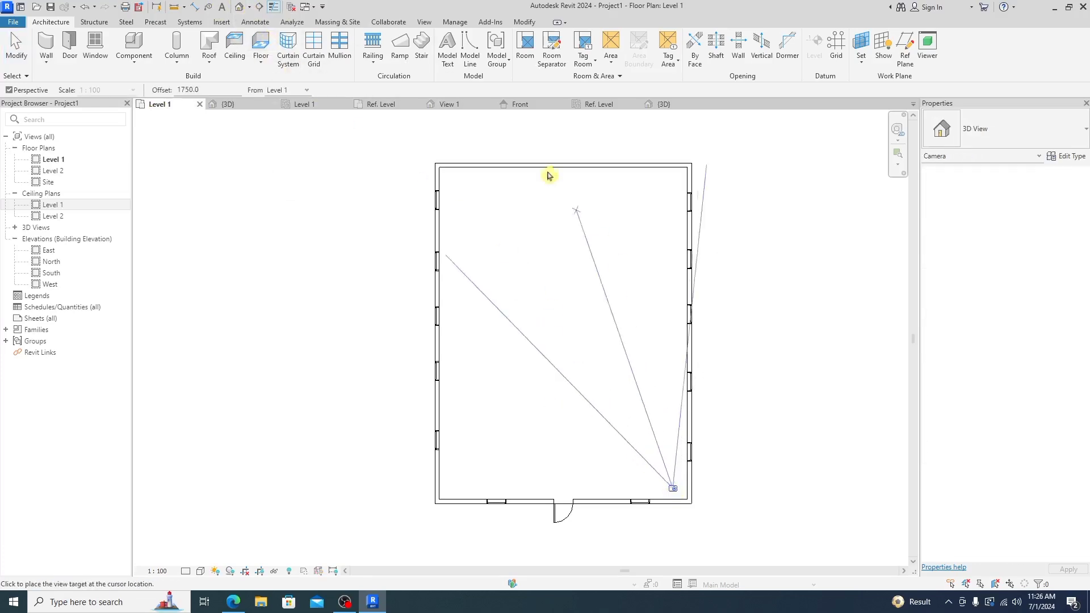
pyautogui.click(493, 137)
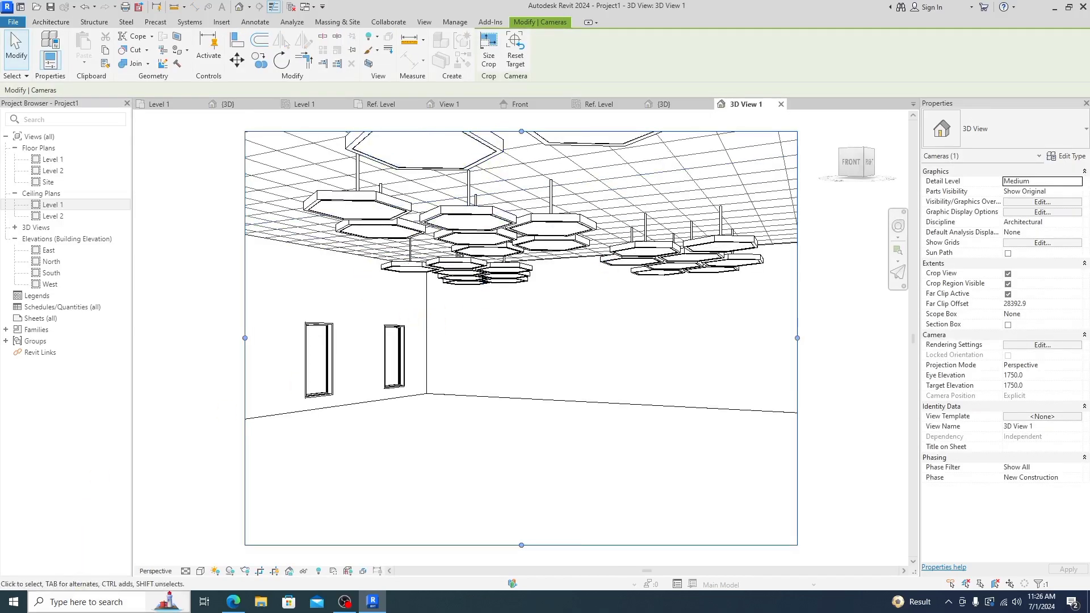
# - Set the camera view to Fine detail level and Realistic visual style
pyautogui.click(186, 571)
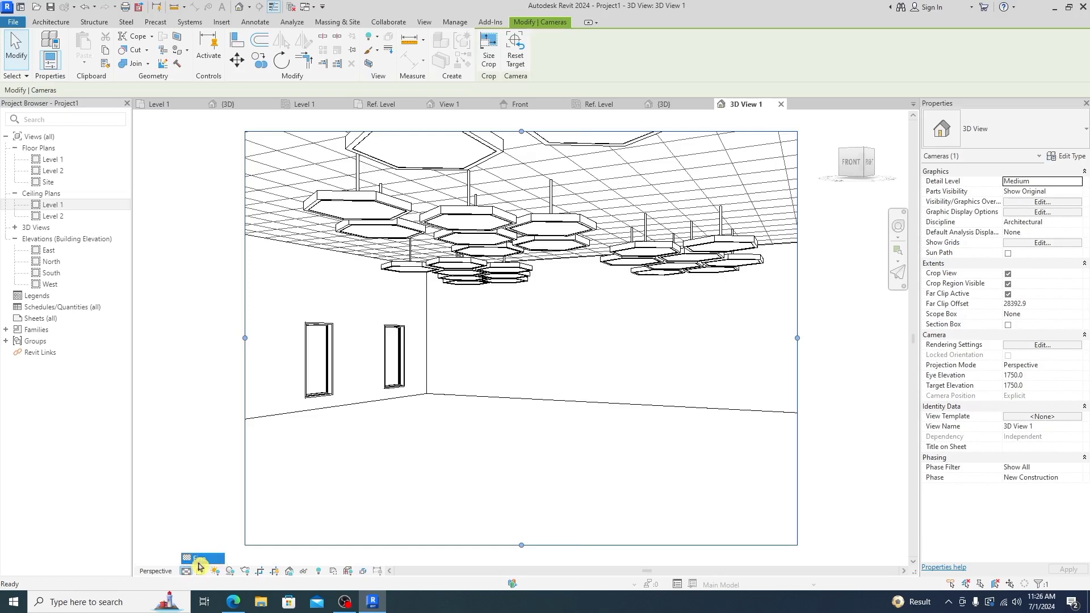
pyautogui.click(201, 571)
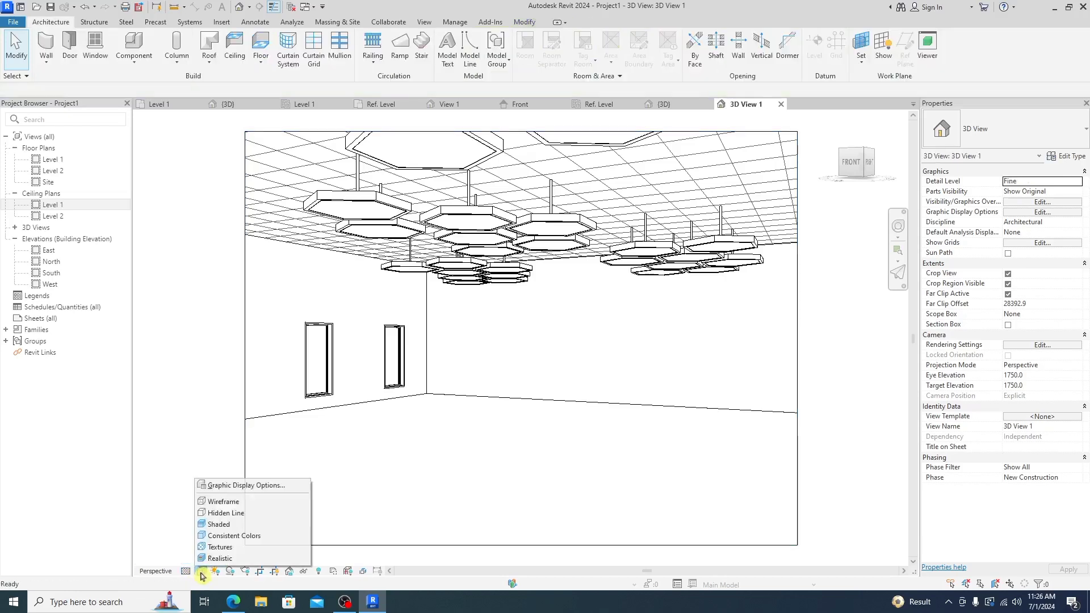
pyautogui.click(238, 558)
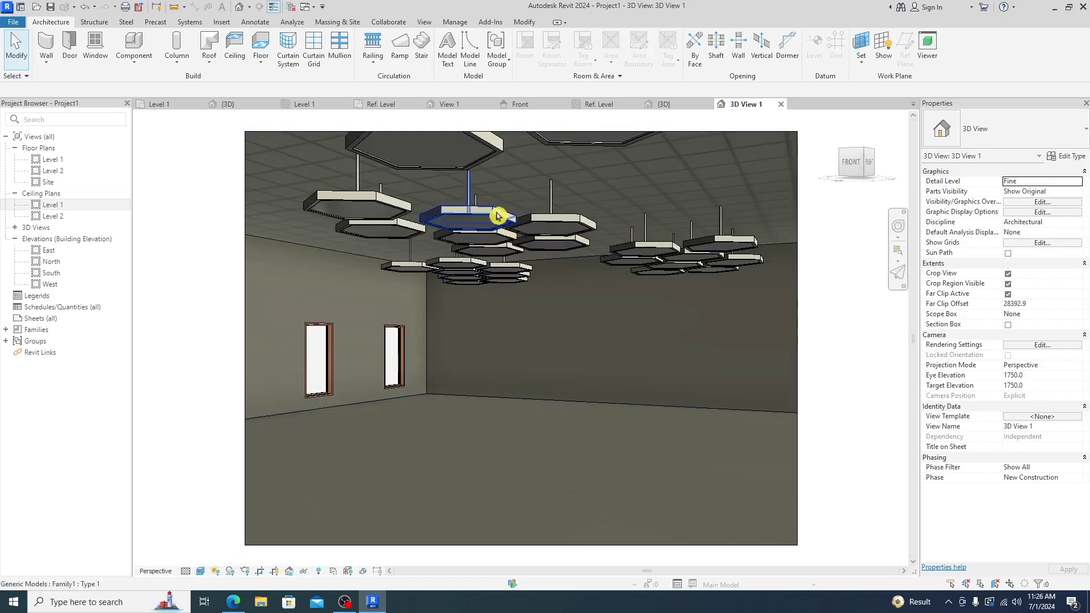
# - Zoom and orbit the camera to look up at the hexagonal pendant clusters
pyautogui.scroll(1, 497, 235)
pyautogui.keyDown('shift'); pyautogui.moveTo(497, 235); pyautogui.dragTo(483, 201, button='middle'); pyautogui.keyUp('shift')
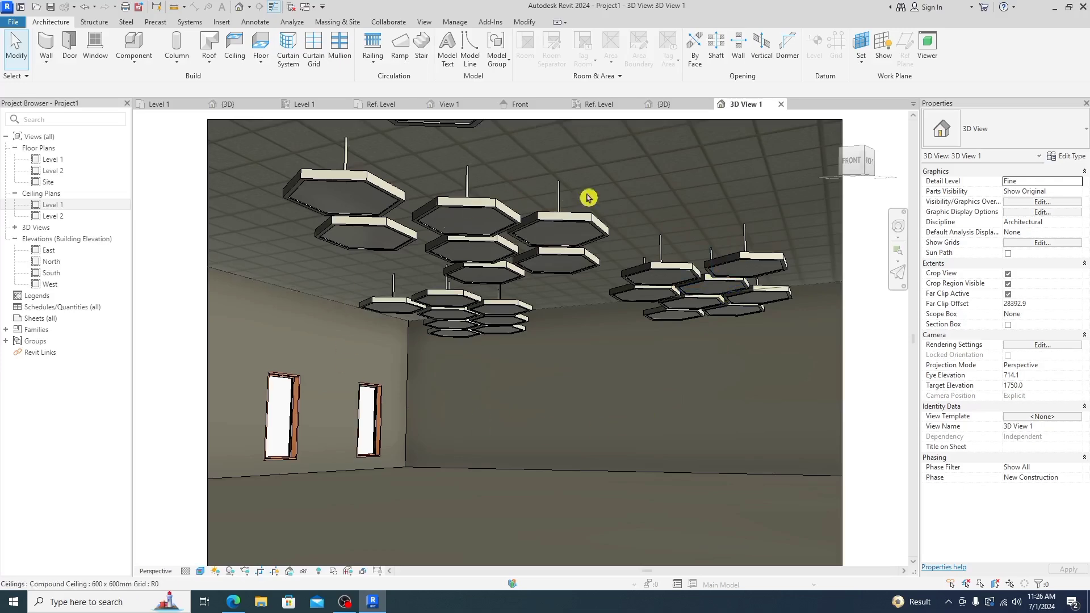
pyautogui.moveTo(499, 321)
pyautogui.keyDown('shift'); pyautogui.mouseDown(button='middle')
pyautogui.moveTo(502, 376)
pyautogui.moveTo(531, 288)
pyautogui.moveTo(496, 372)
pyautogui.mouseUp(button='middle'); pyautogui.keyUp('shift')
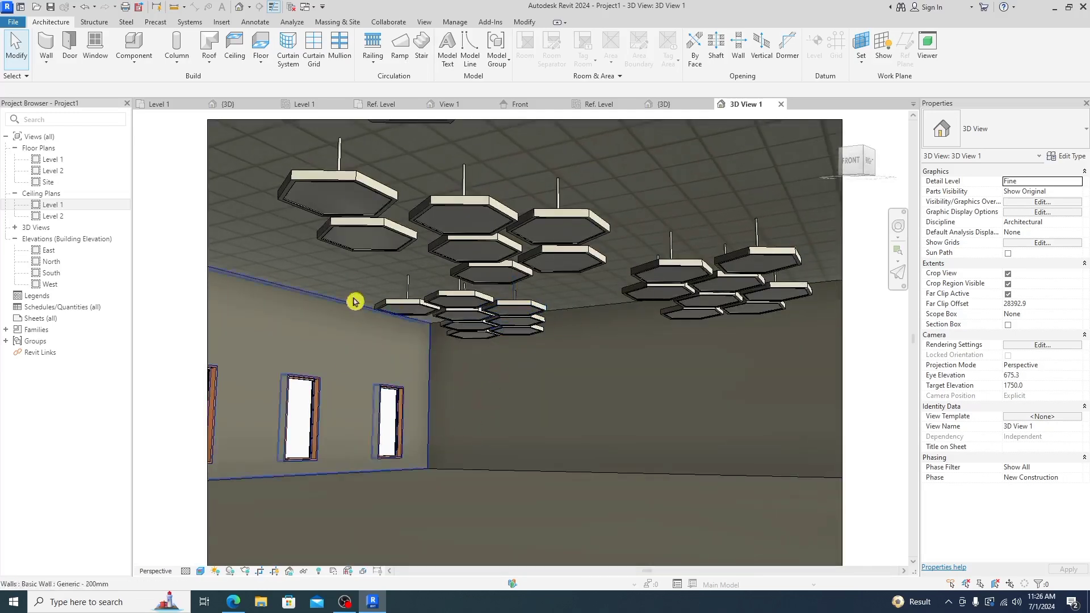
pyautogui.scroll(-1, 615, 222)
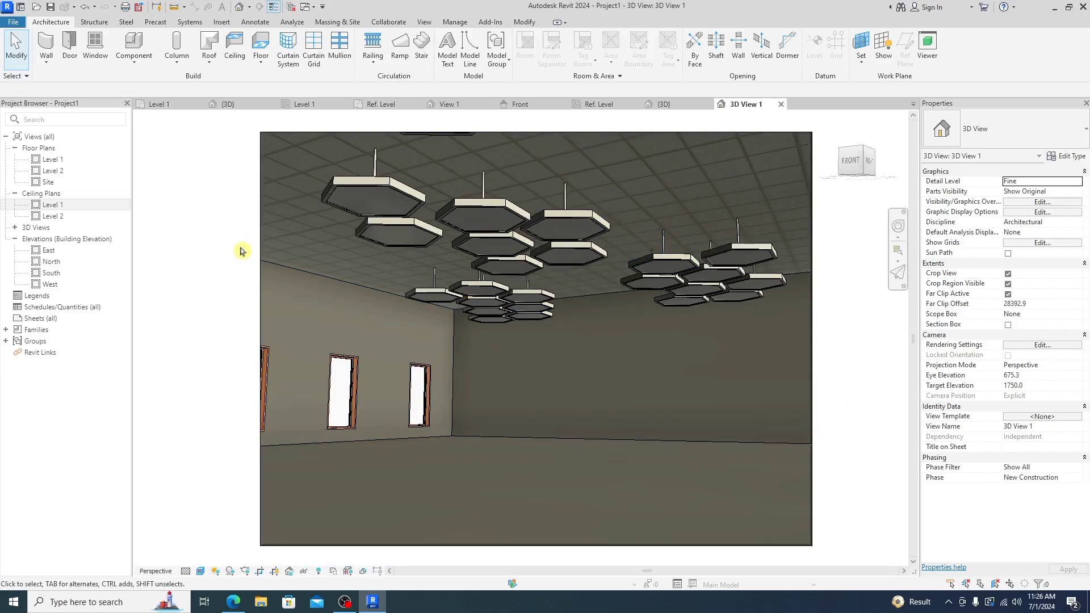
# - Render 3D View 1 at Draft quality with Sun only lighting via the RR Rendering dialog
pyautogui.press('r')
pyautogui.press('r')
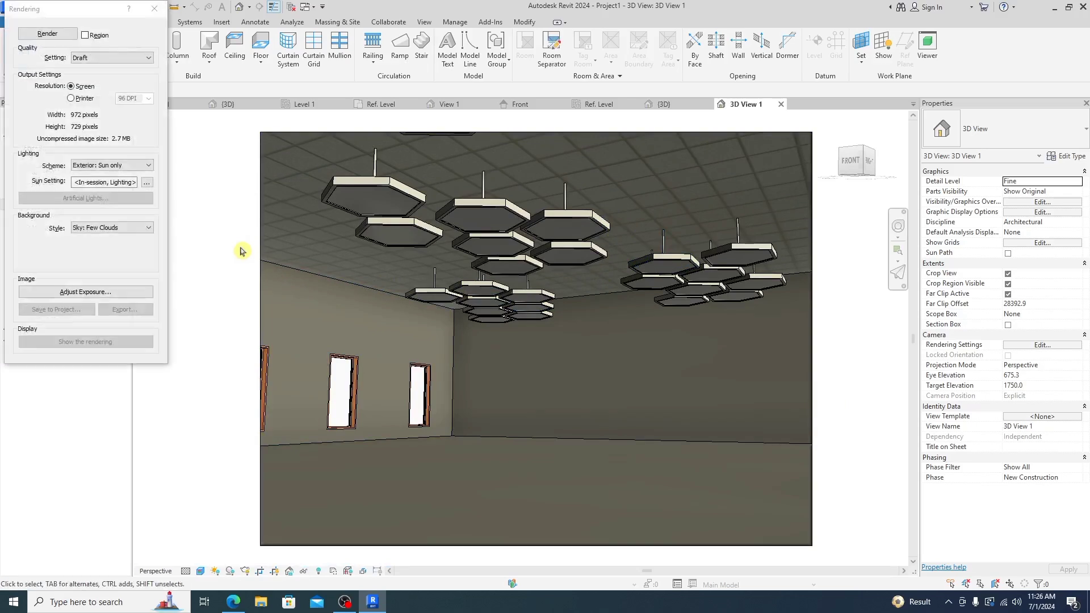
pyautogui.moveTo(59, 10); pyautogui.dragTo(143, 86)
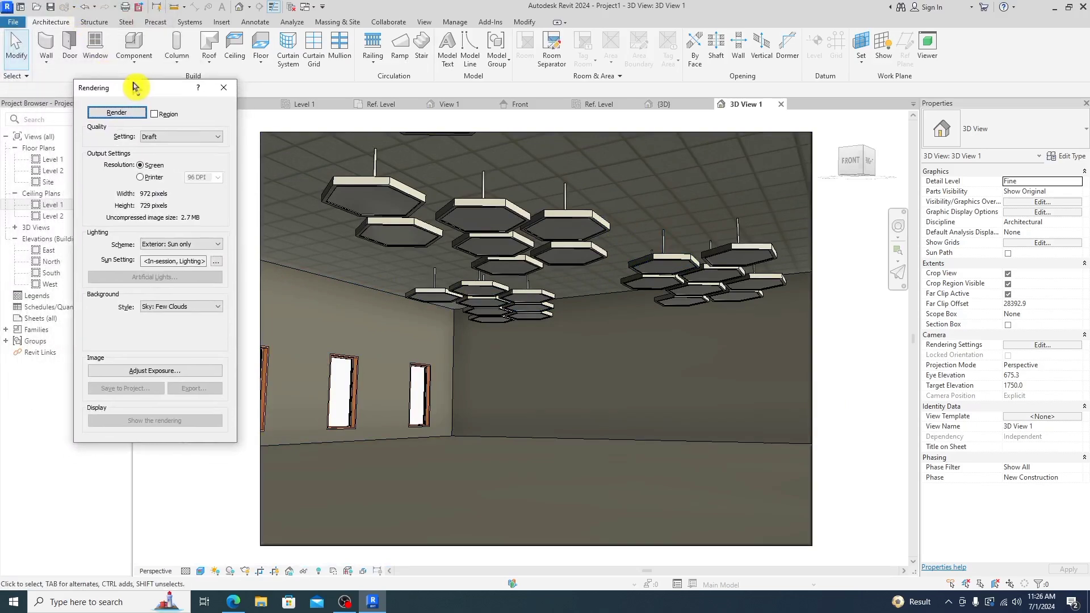
pyautogui.click(133, 117)
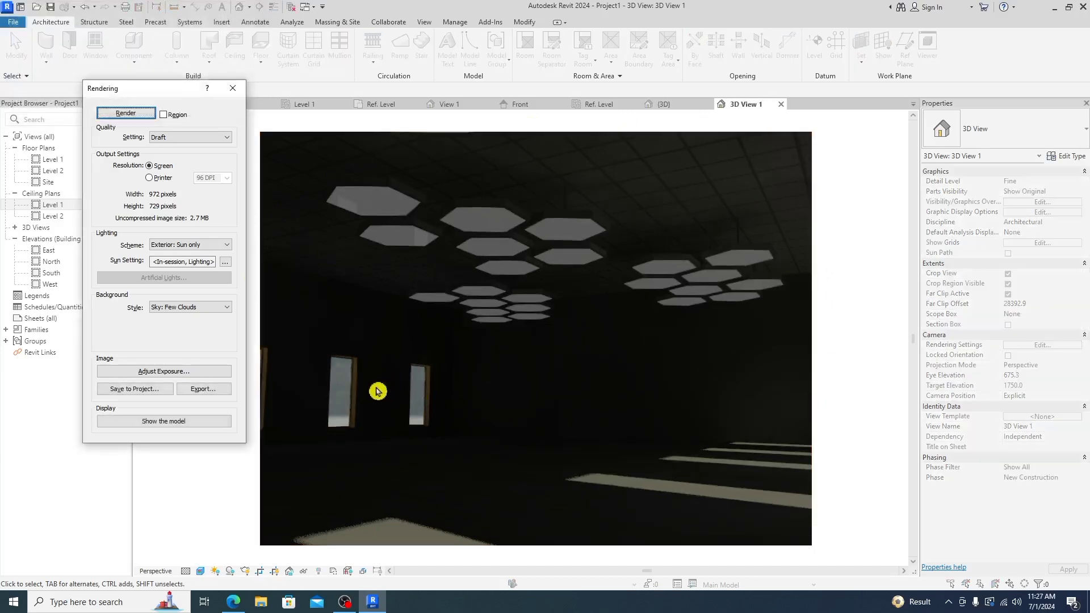
# - Step the render's exposure value down from 14.00 to 9.80, applying each change, then confirm
pyautogui.click(177, 372)
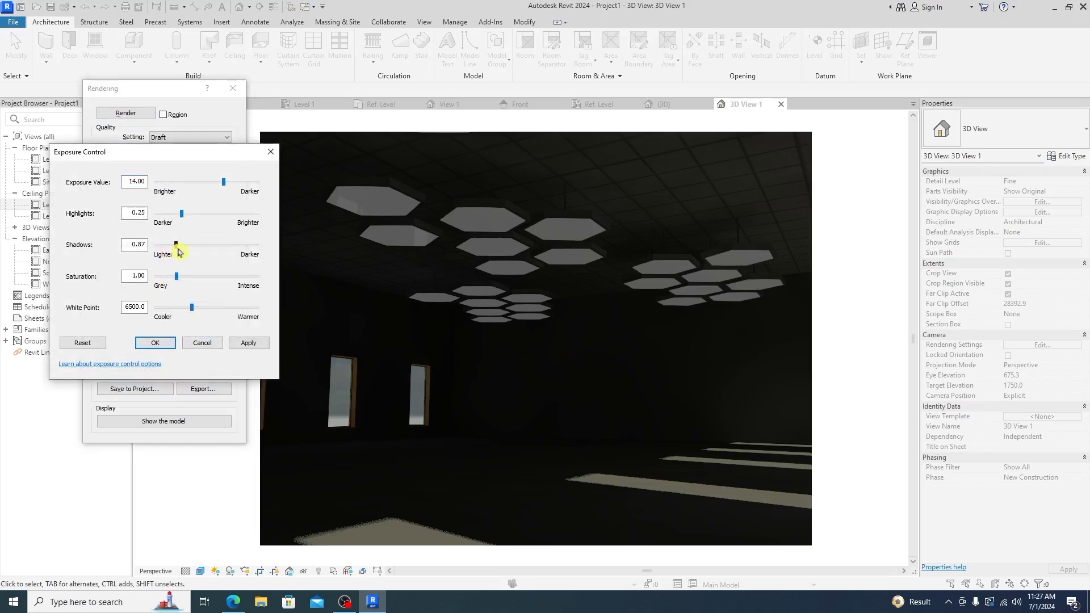
pyautogui.click(239, 345)
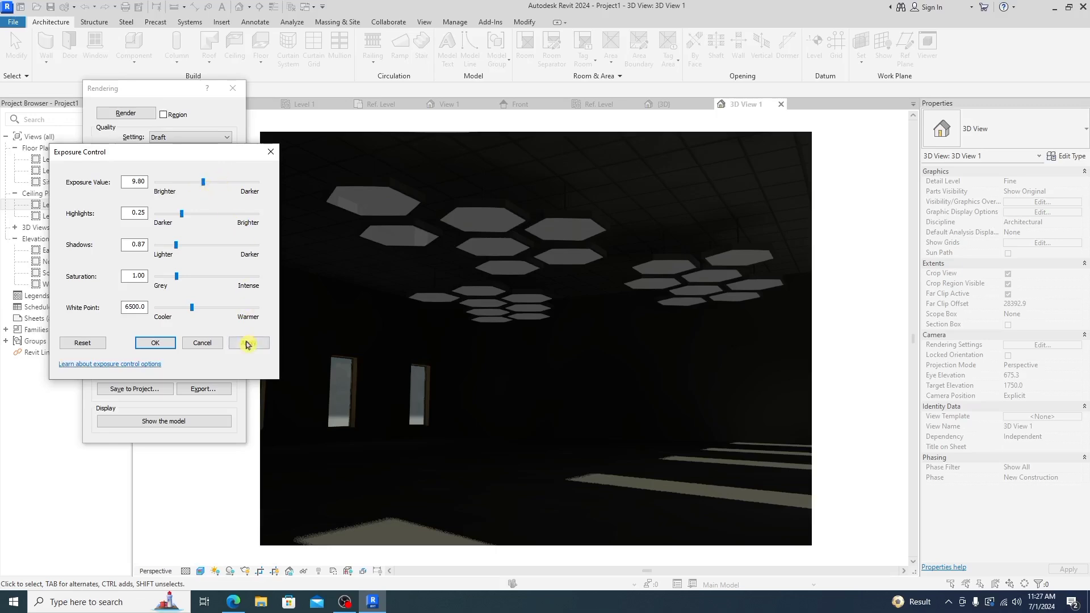
pyautogui.click(247, 345)
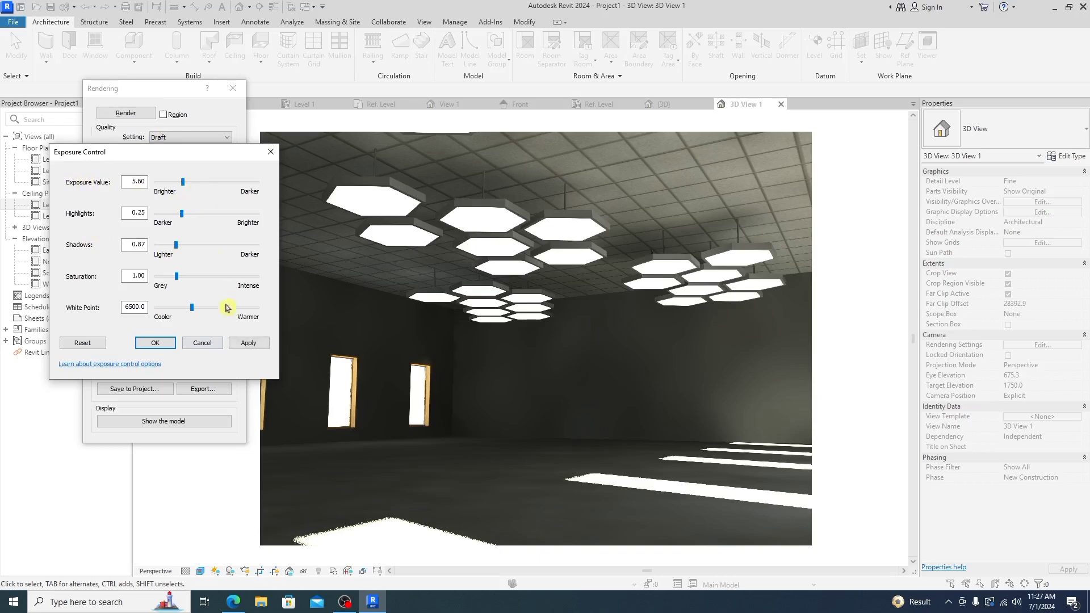
pyautogui.click(247, 343)
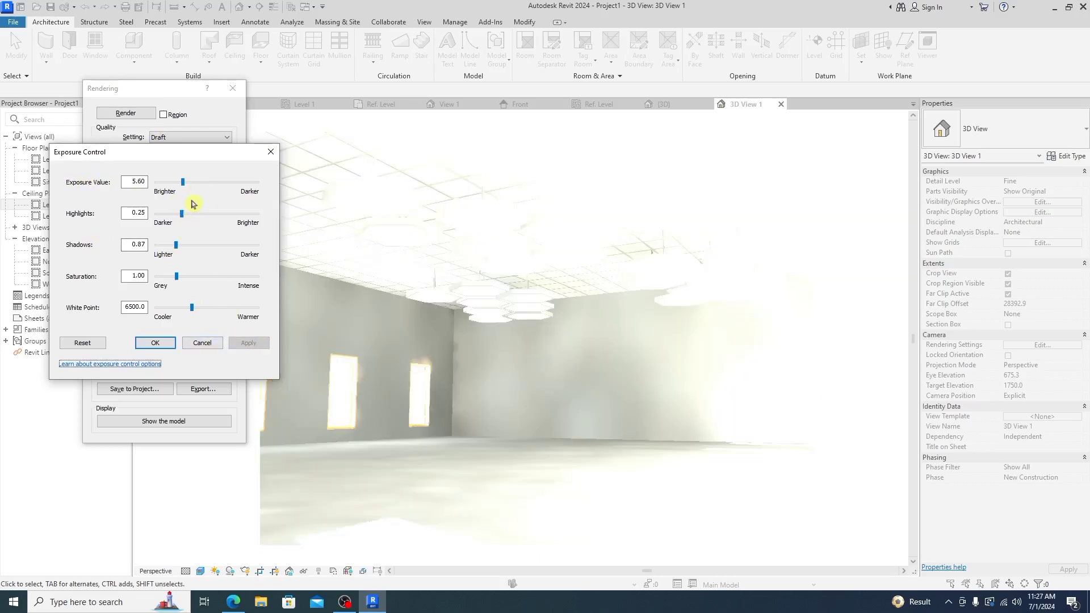
pyautogui.click(248, 343)
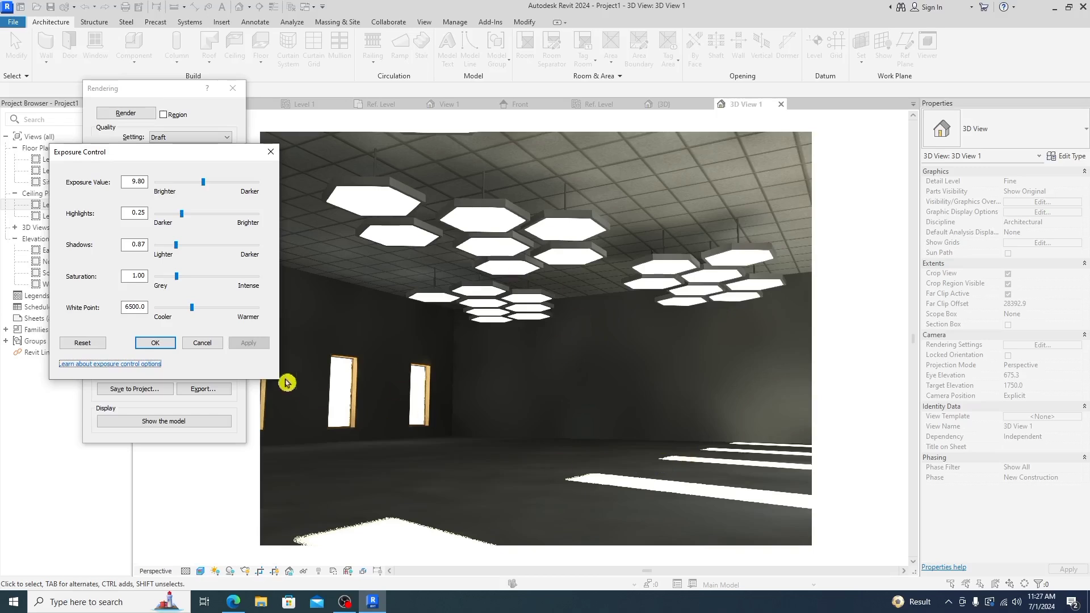
pyautogui.click(160, 344)
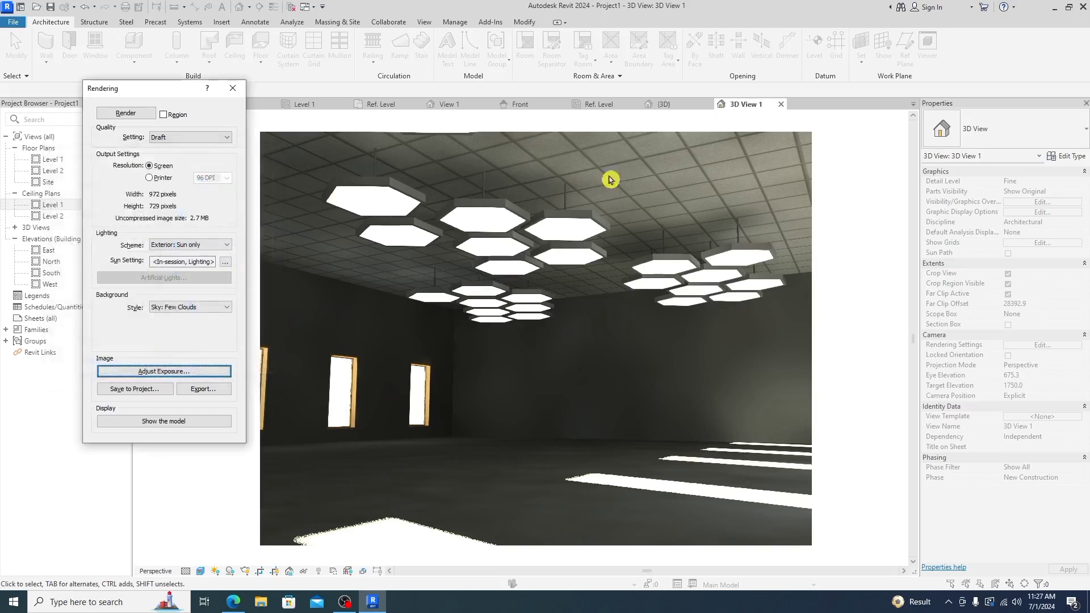